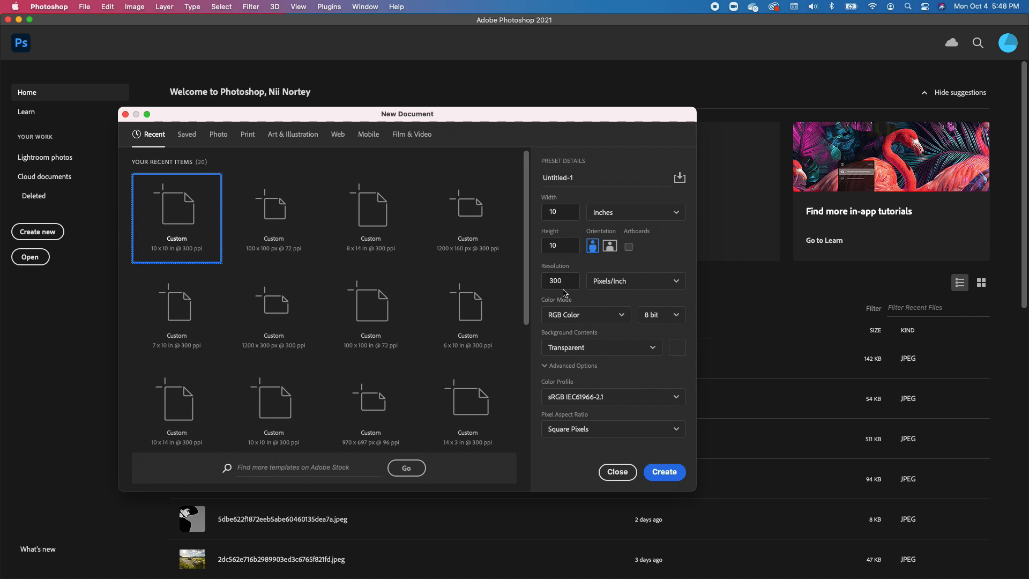
- Create a 10 x 10 inch RGB document at 300 pixels/inch with White background contents
click(646, 347)
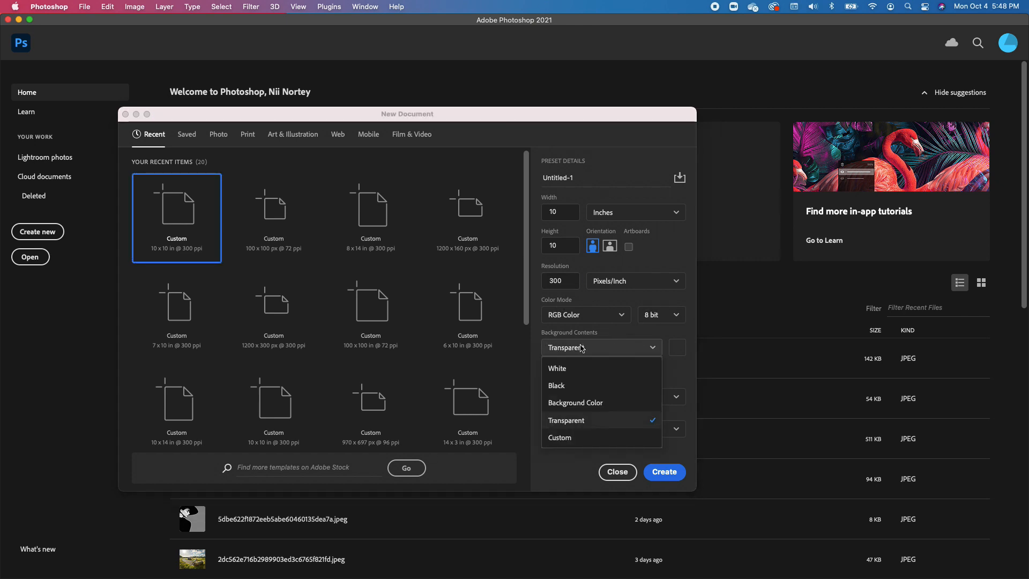
click(572, 370)
click(664, 471)
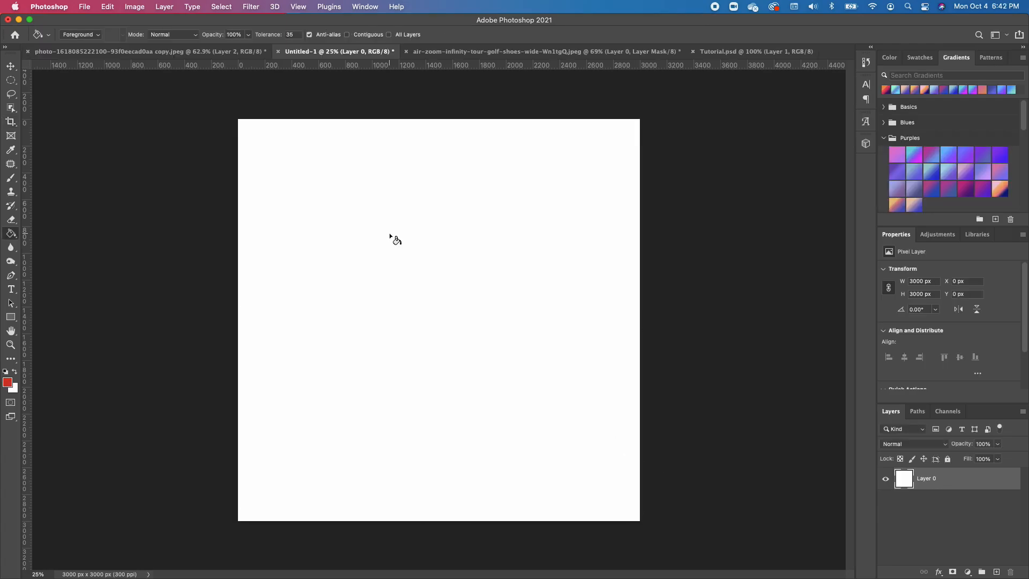
click(6, 371)
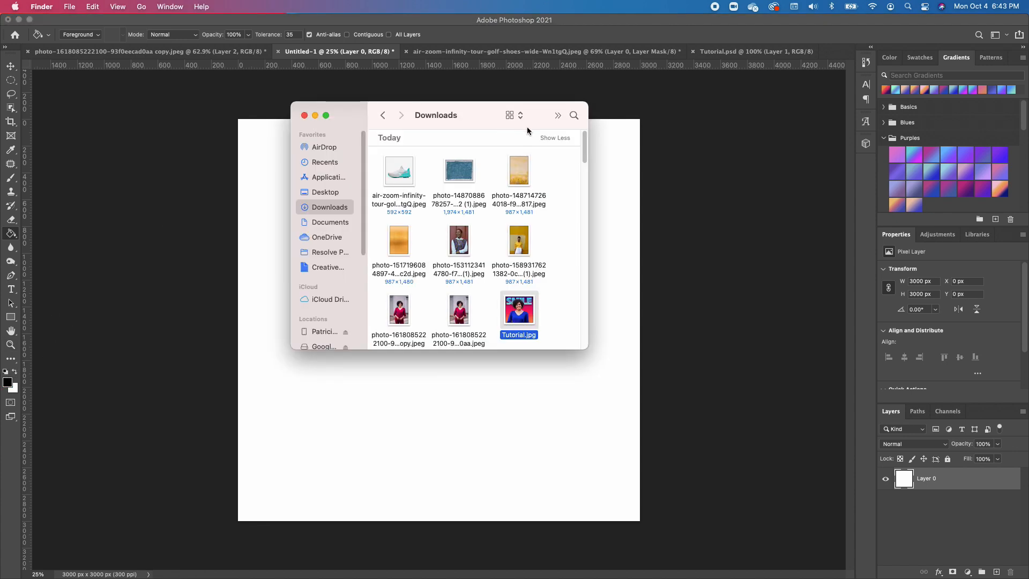
drag(458, 310, 408, 420)
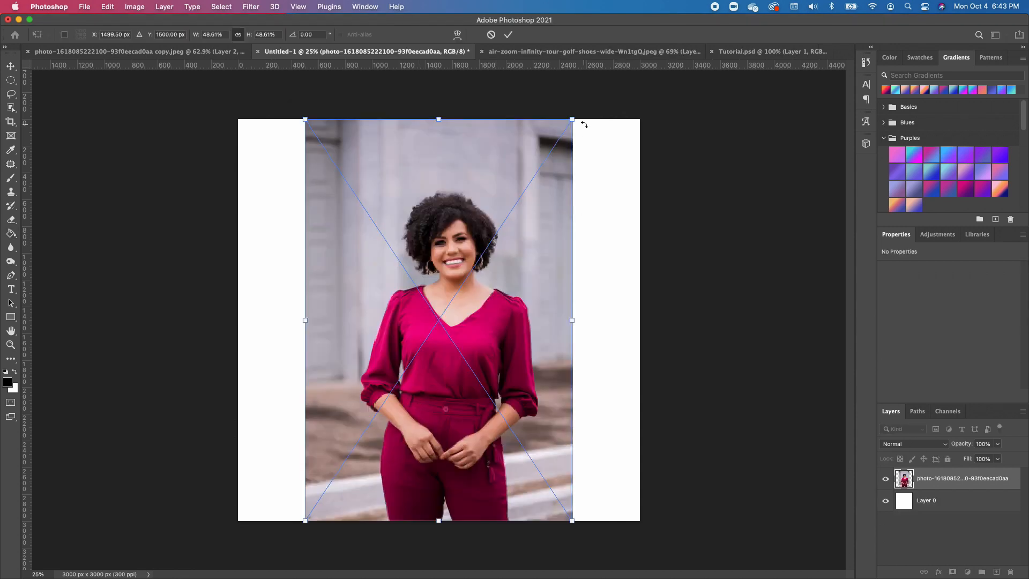
key(Return)
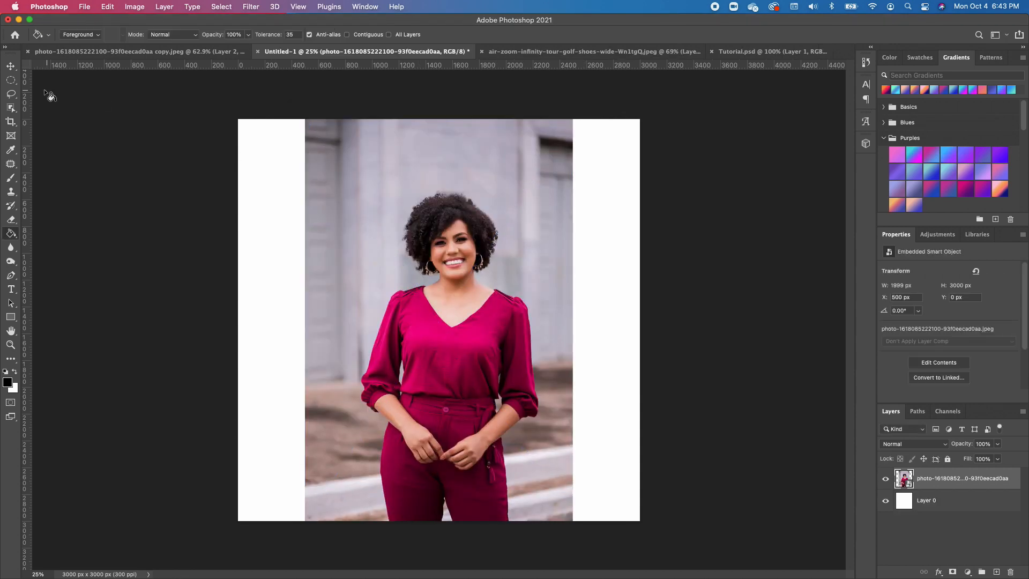
- Enlarge the placed portrait to about 75.5% and center it horizontally so it covers the whole canvas
click(11, 66)
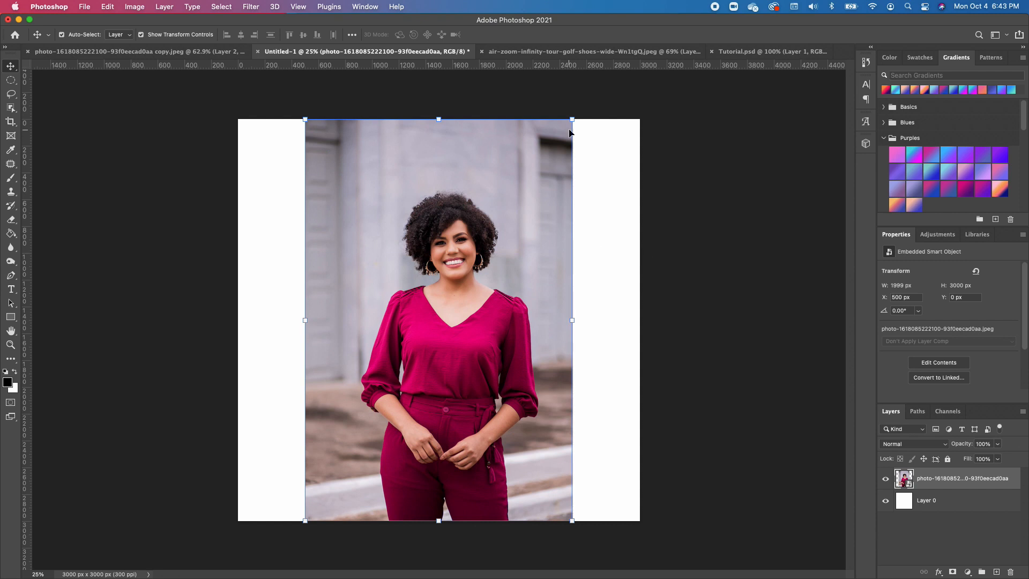
drag(572, 121, 696, 96)
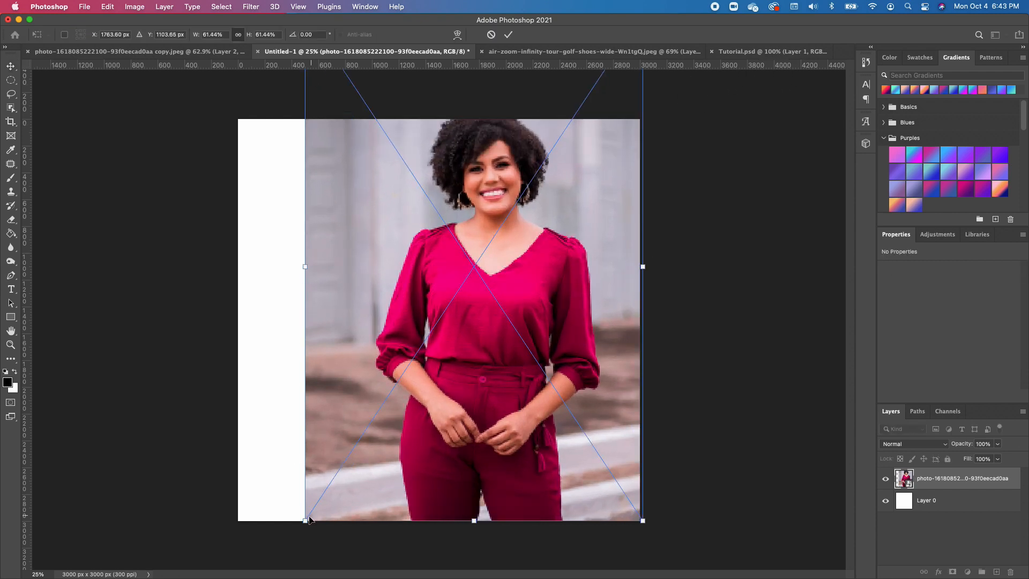
drag(310, 519, 177, 562)
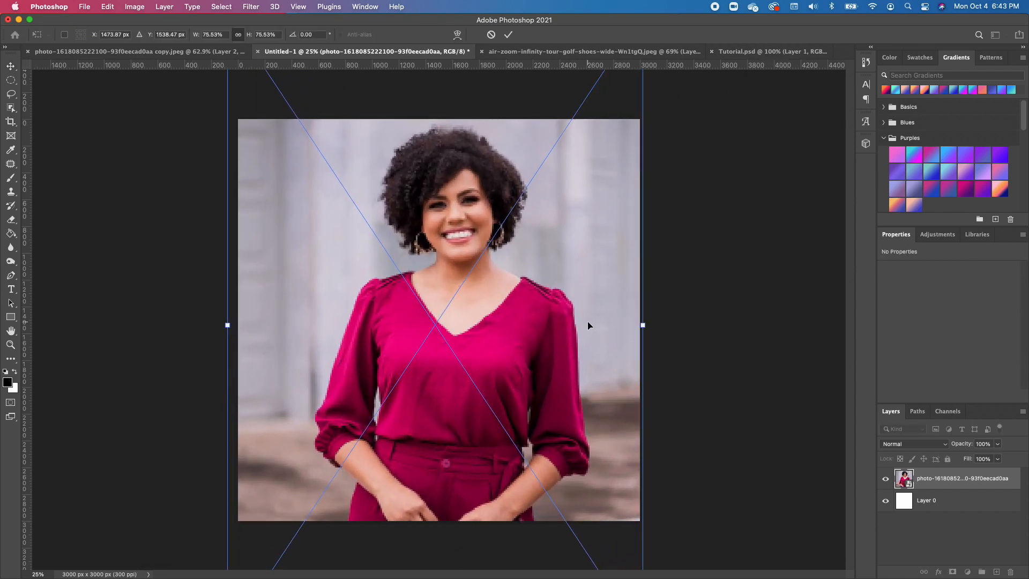
drag(588, 326, 593, 346)
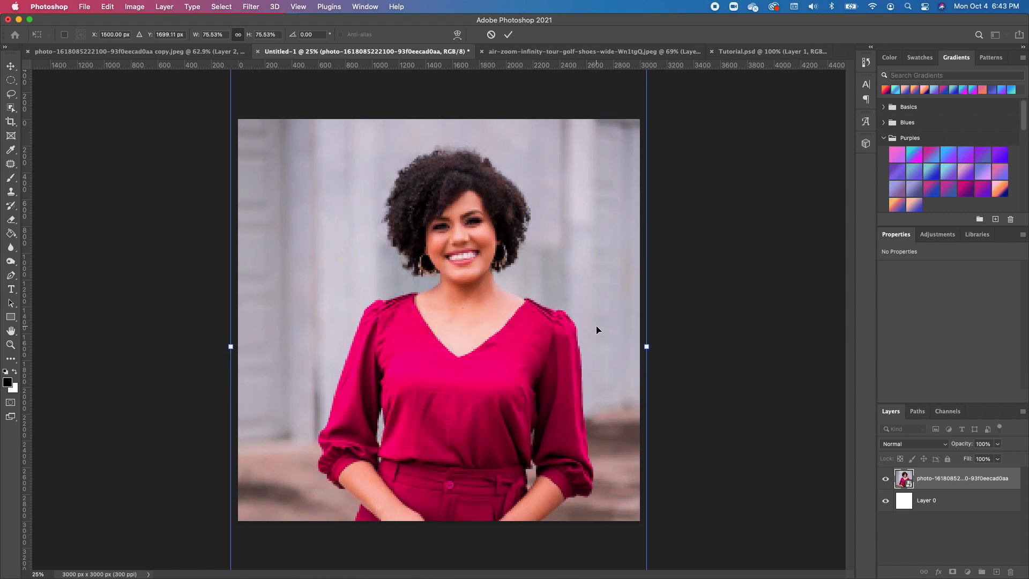
key(Return)
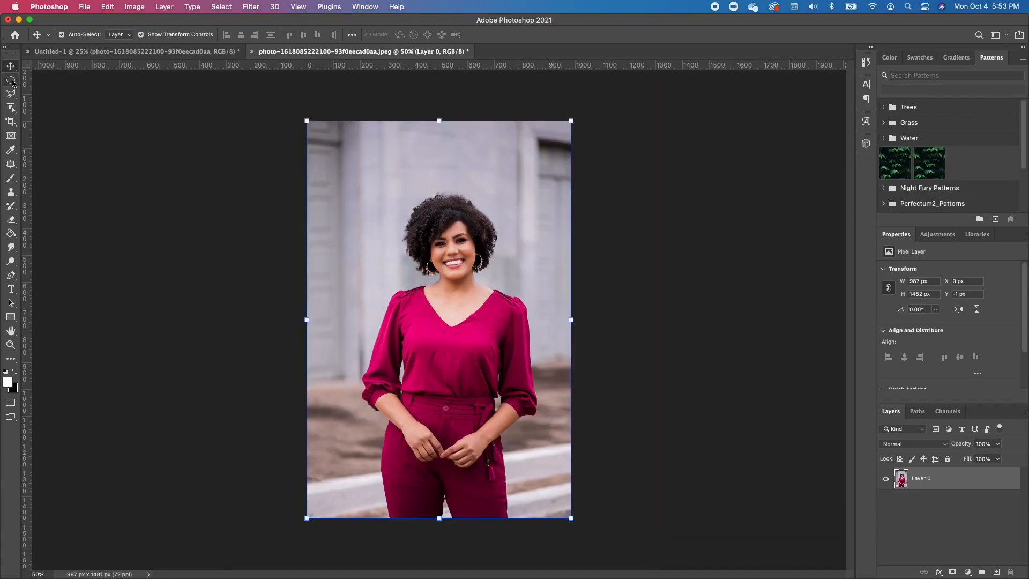
- Copy an elliptical selection of about 706 x 753 px around the woman's head and torso to a new layer, and hide the original layer
click(11, 82)
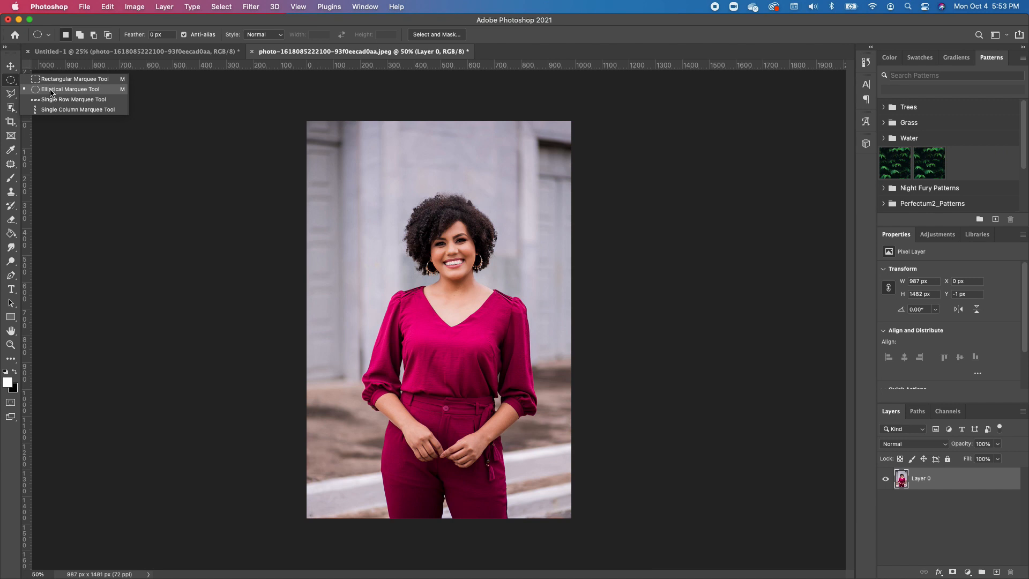
click(51, 91)
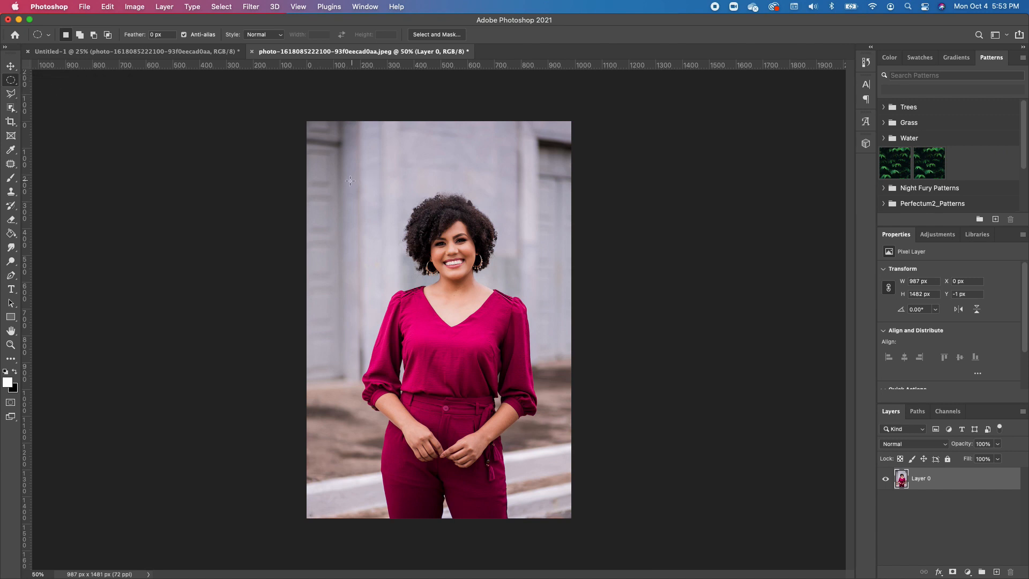
drag(350, 180, 539, 381)
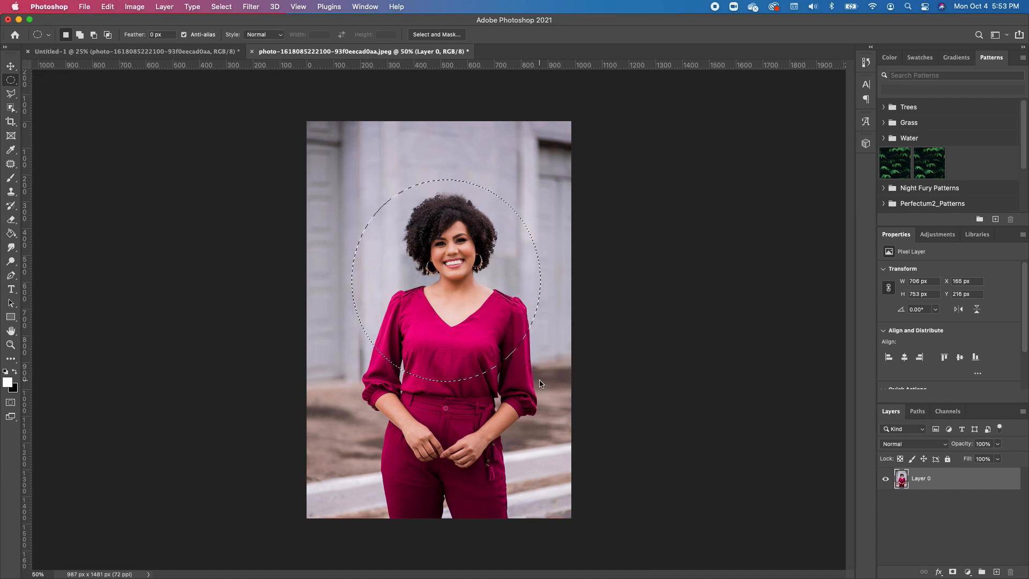
right_click(447, 281)
click(484, 366)
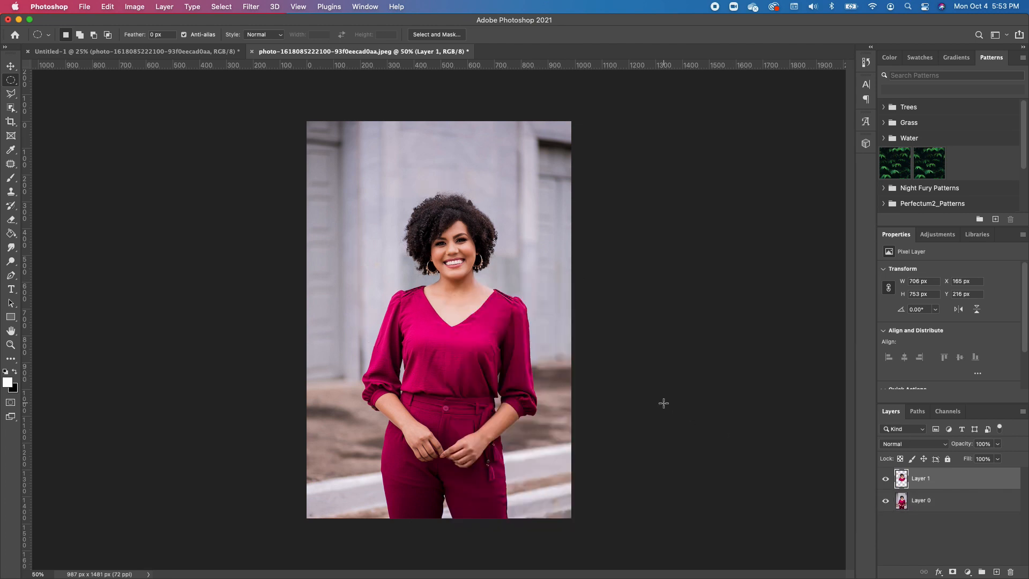
click(885, 502)
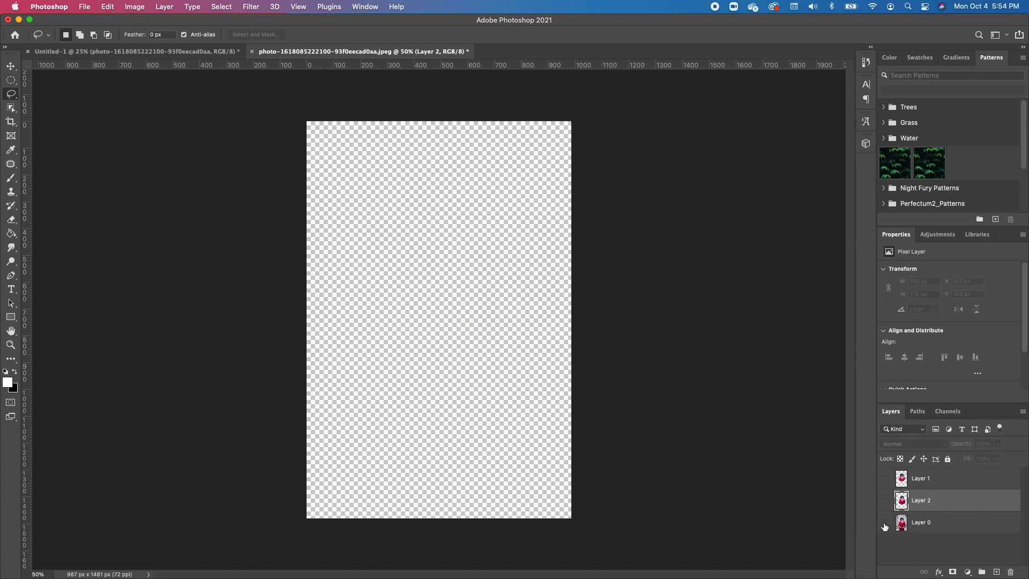
- Show Layer 0 and select the whole woman on it with the Object Selection tool
click(885, 523)
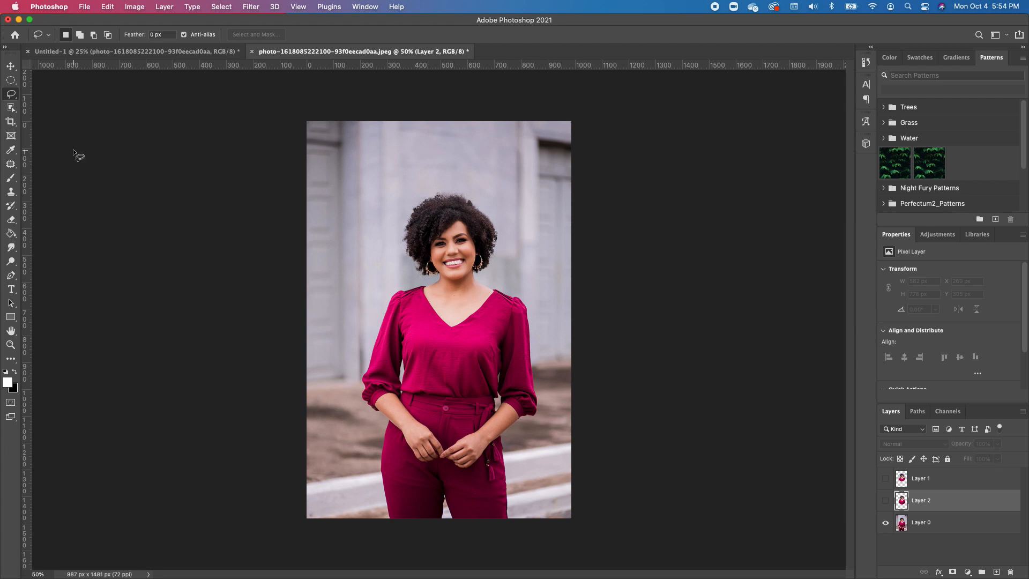
click(11, 107)
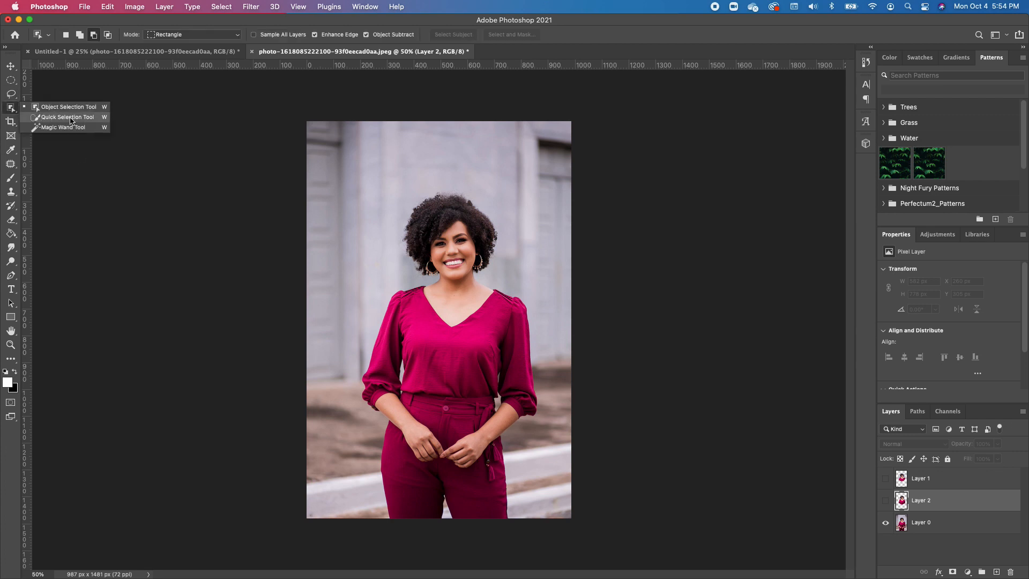
click(70, 118)
click(64, 107)
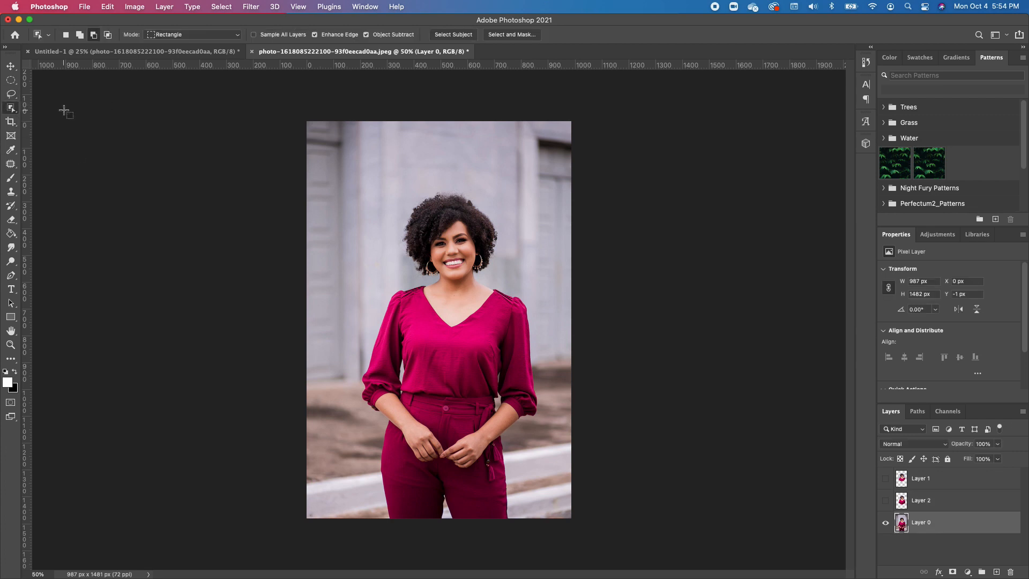
drag(363, 186, 546, 527)
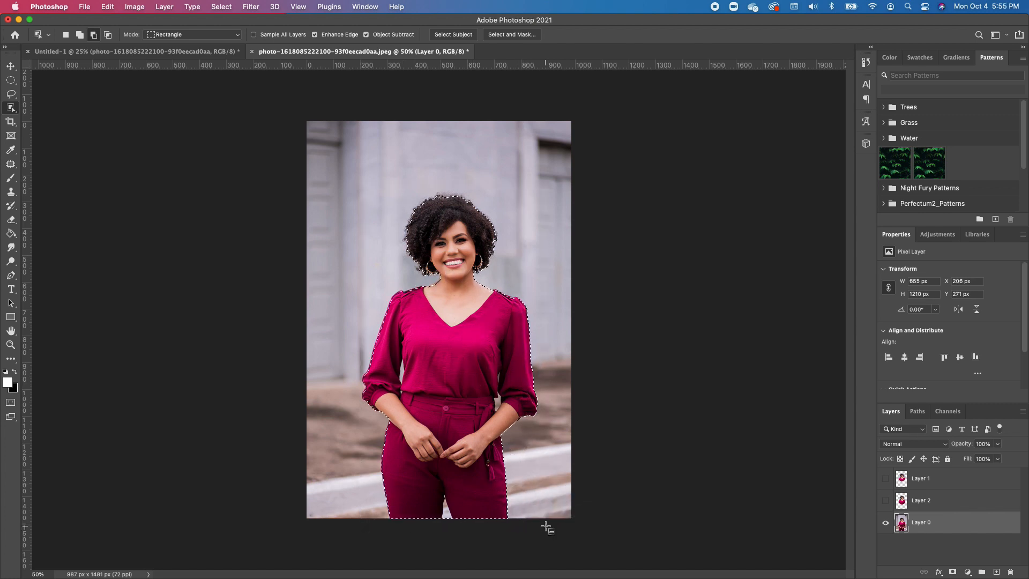
- Subtract the background gaps between her arms and waist from the selection, and add a layer mask to Layer 0
scroll(547, 527, up, 5)
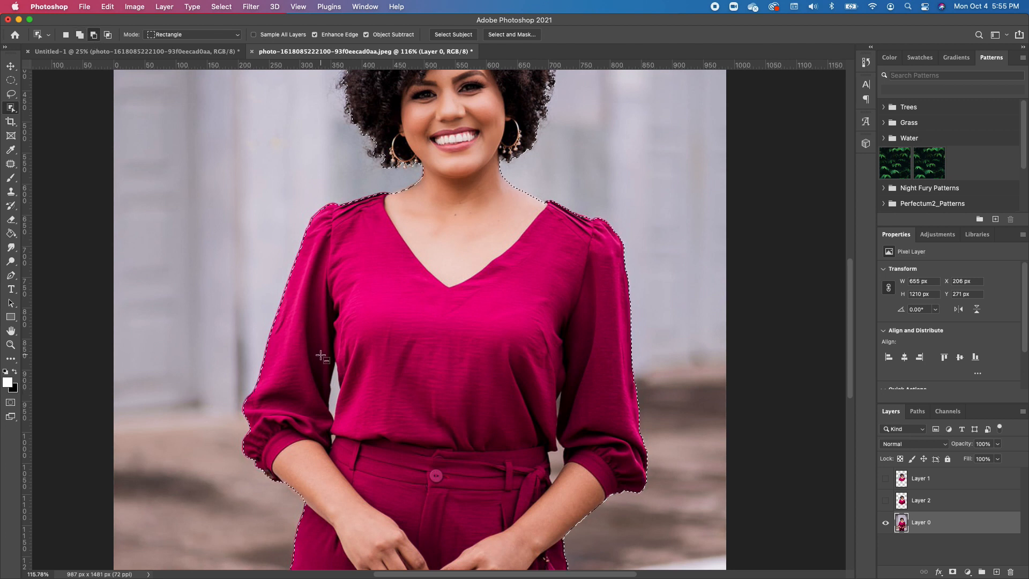
drag(320, 354, 348, 450)
drag(547, 432, 560, 464)
key(super+0)
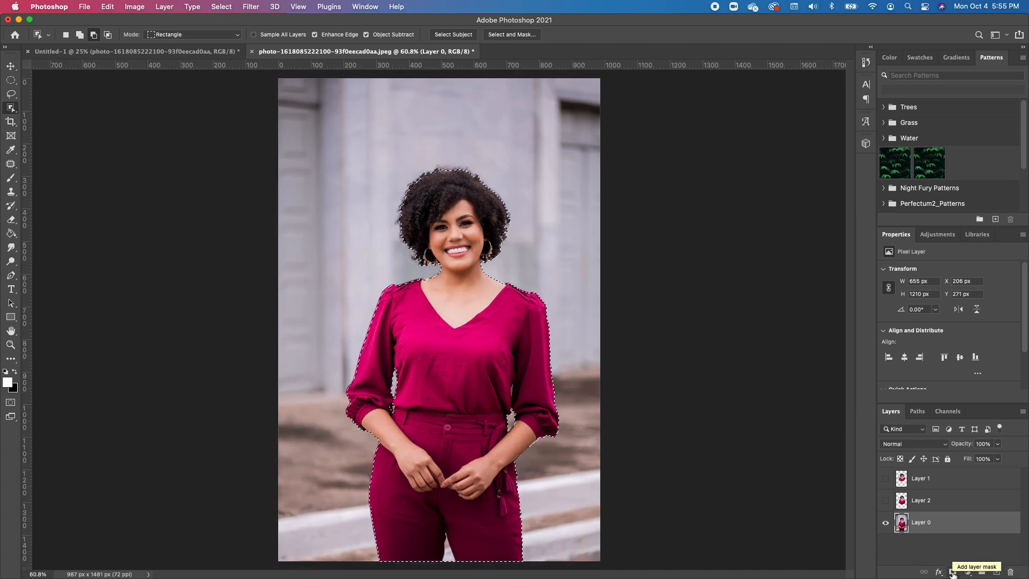
click(952, 572)
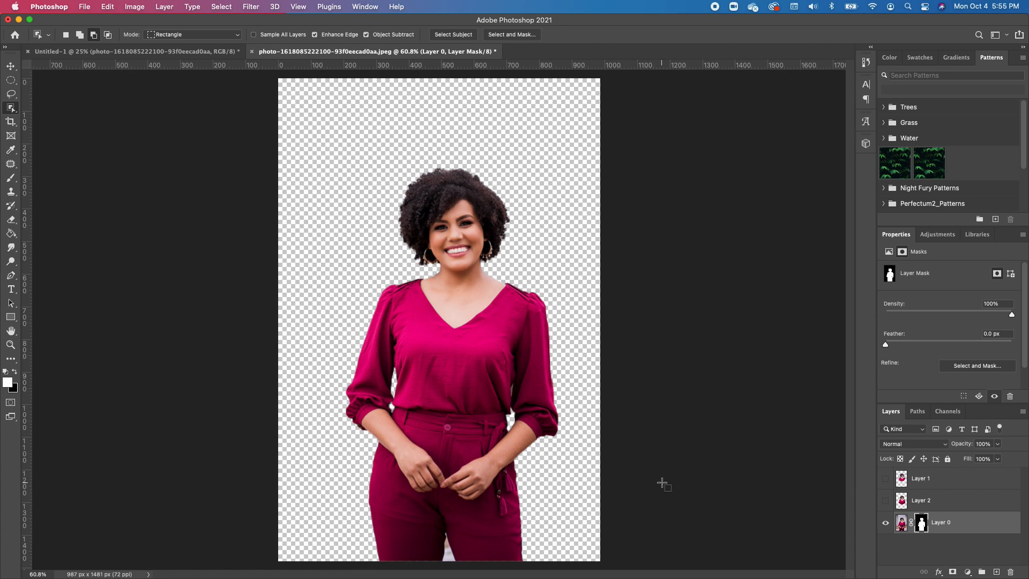
key(super+Tab)
drag(315, 225, 556, 227)
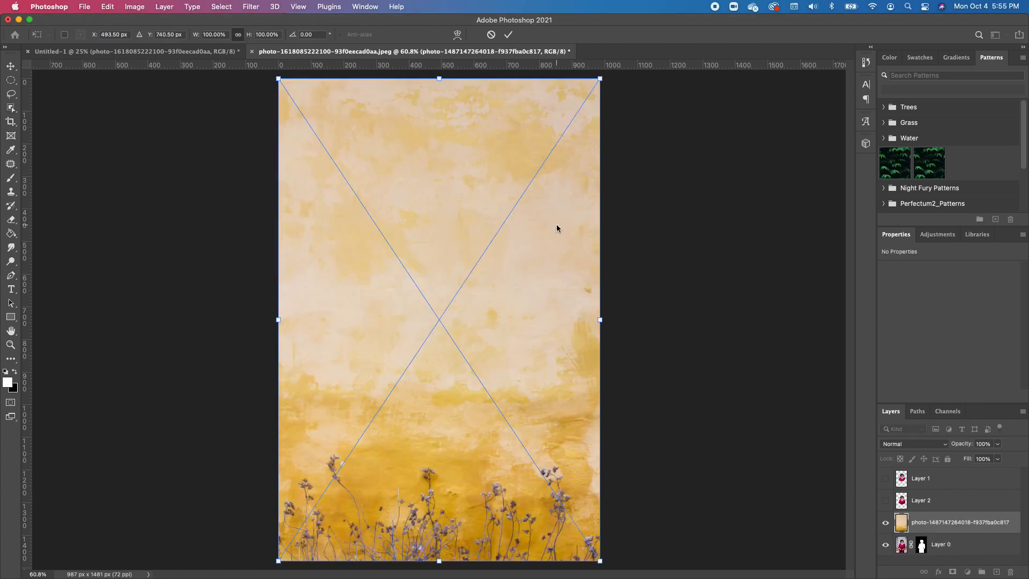
key(Return)
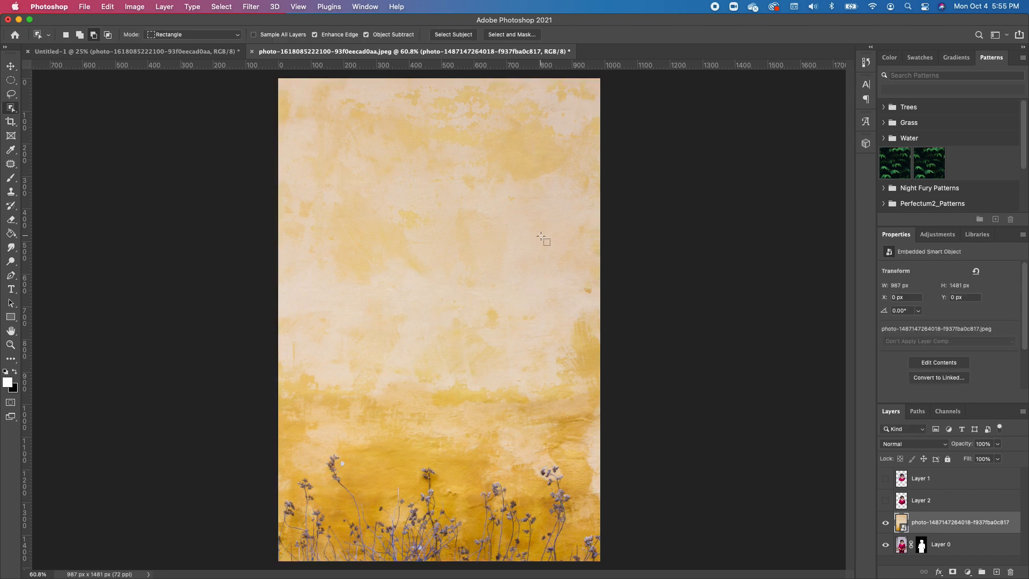
click(982, 547)
drag(968, 553, 970, 518)
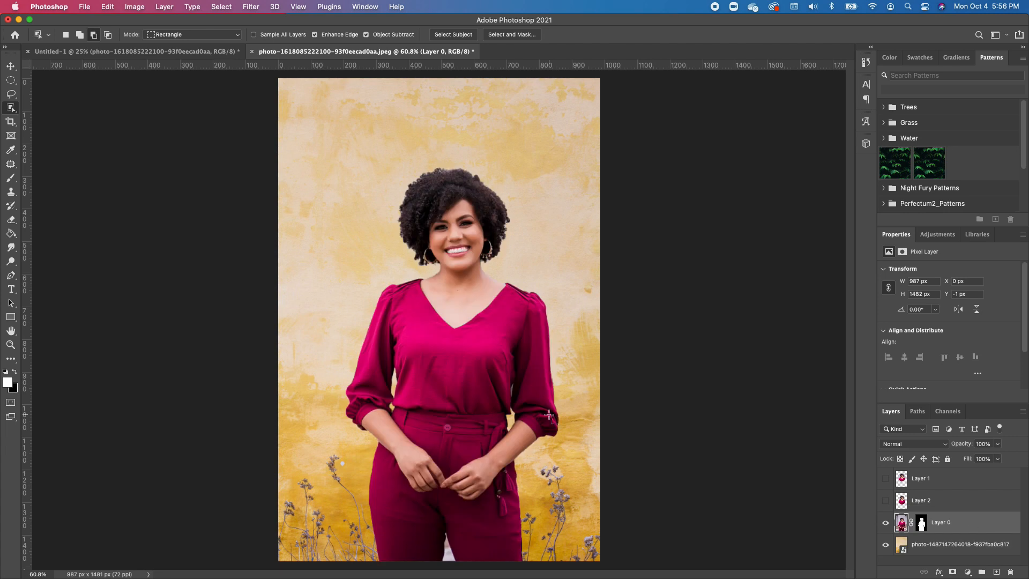
- Add a Gradient fill layer directly above the yellow wall photo, behind the woman
click(939, 547)
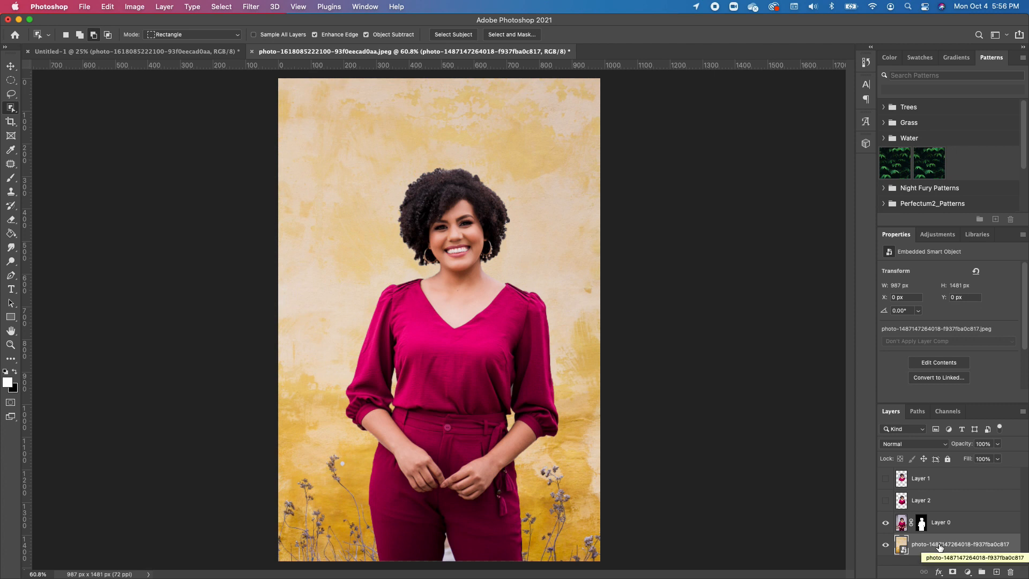
click(967, 572)
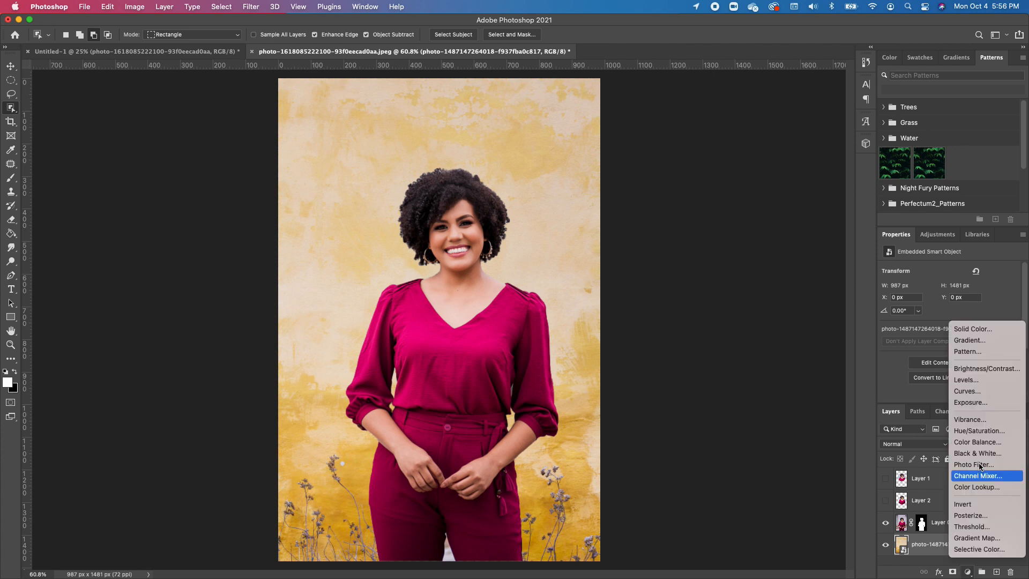
click(983, 341)
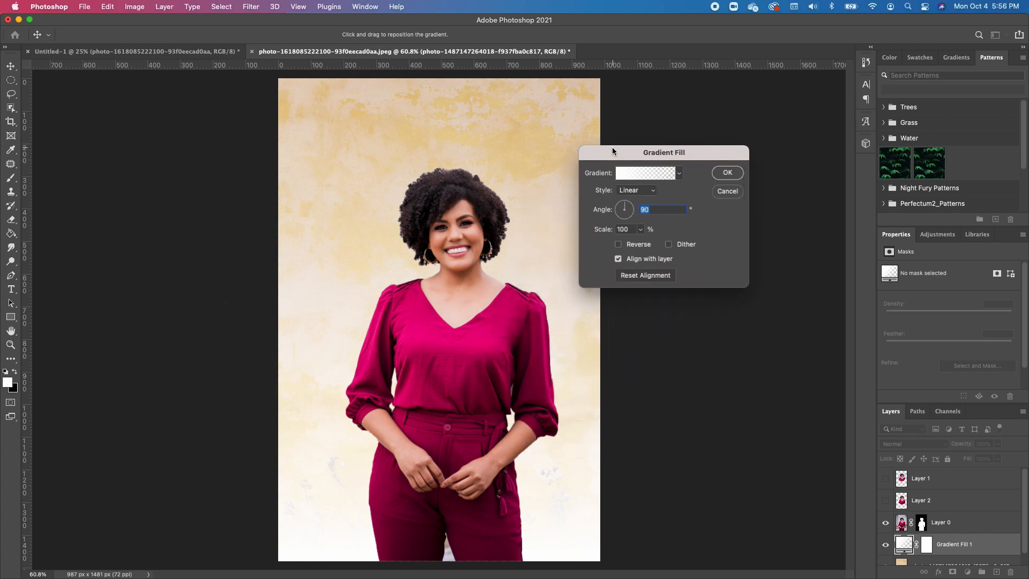
- Set the gradient fill to the cyan-to-magenta preset from the Purples group, keeping the Linear style at 90°
click(638, 177)
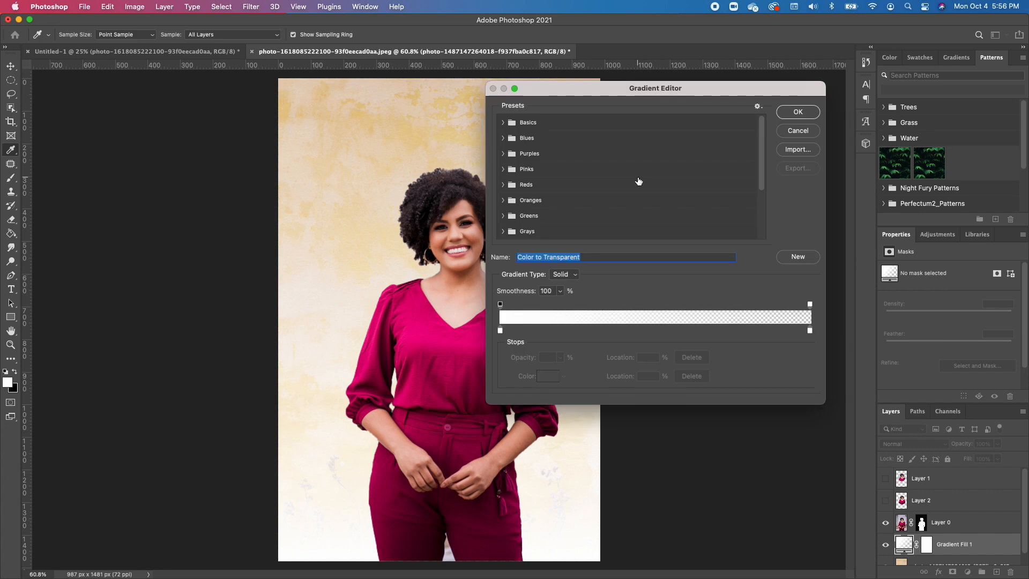
click(505, 139)
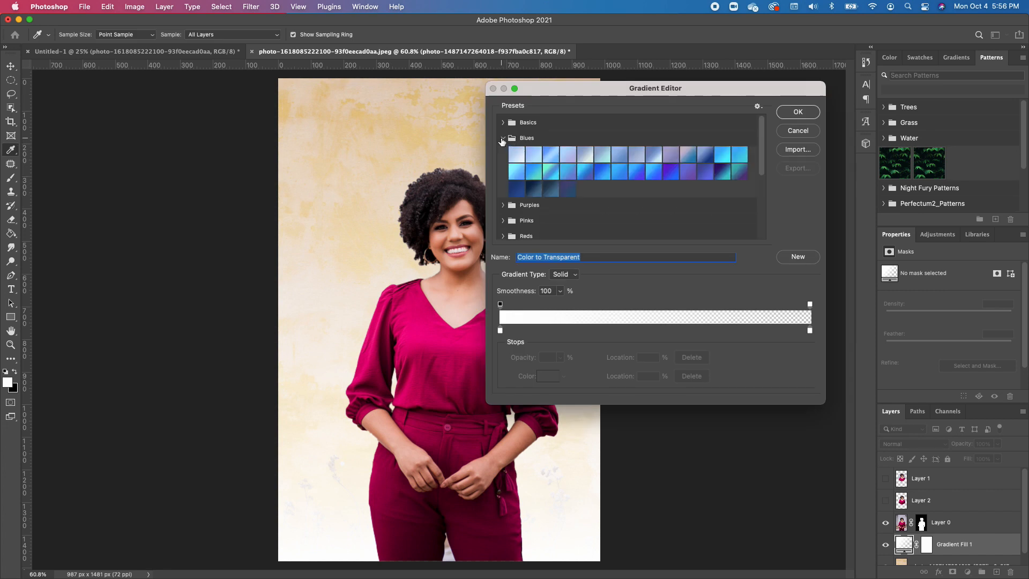
click(502, 139)
click(505, 154)
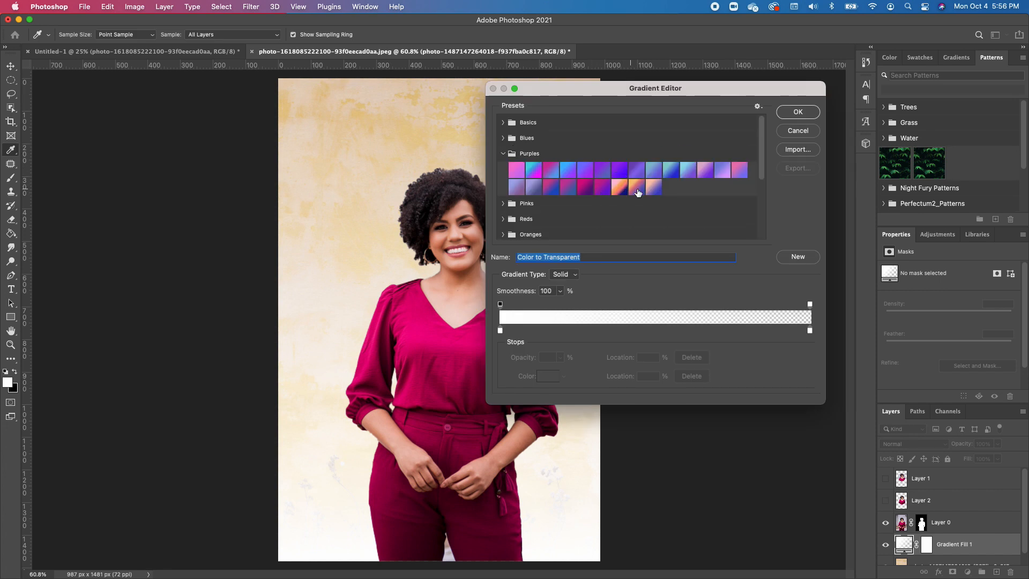
click(706, 170)
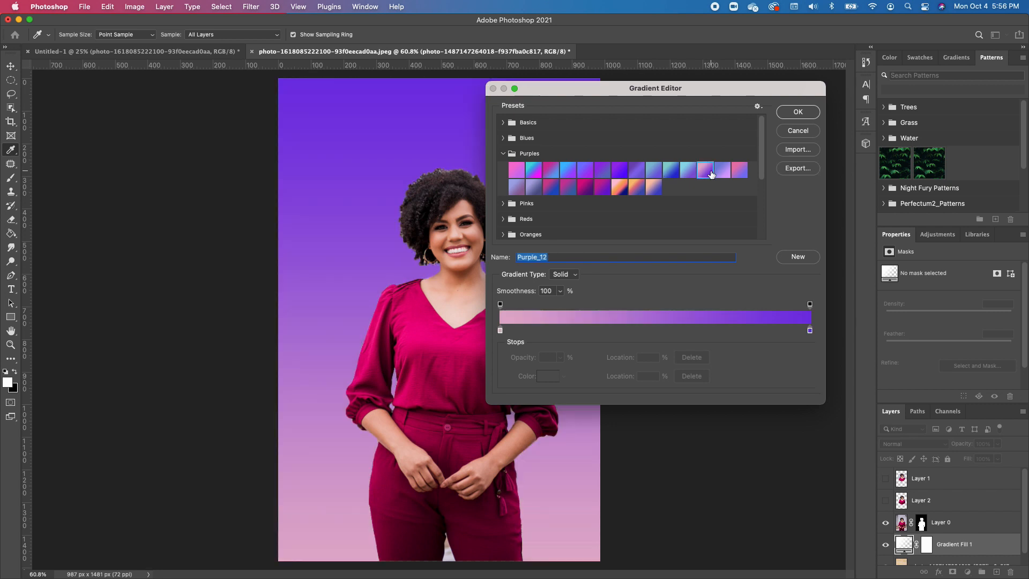
click(620, 189)
click(798, 130)
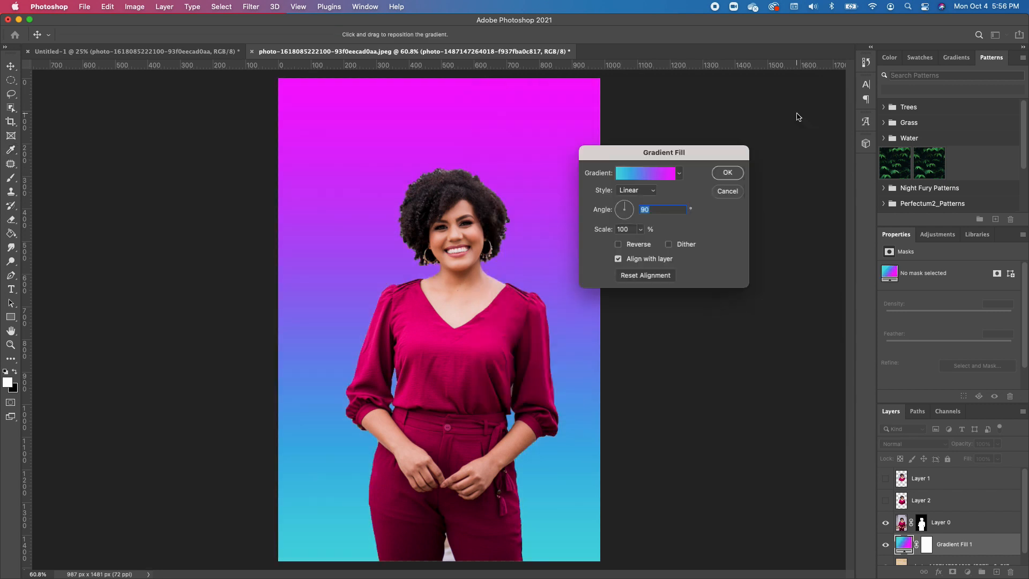
click(720, 173)
- Crop the gradient-background portrait around the woman's head and upper torso to about 798 × 765 px
click(10, 121)
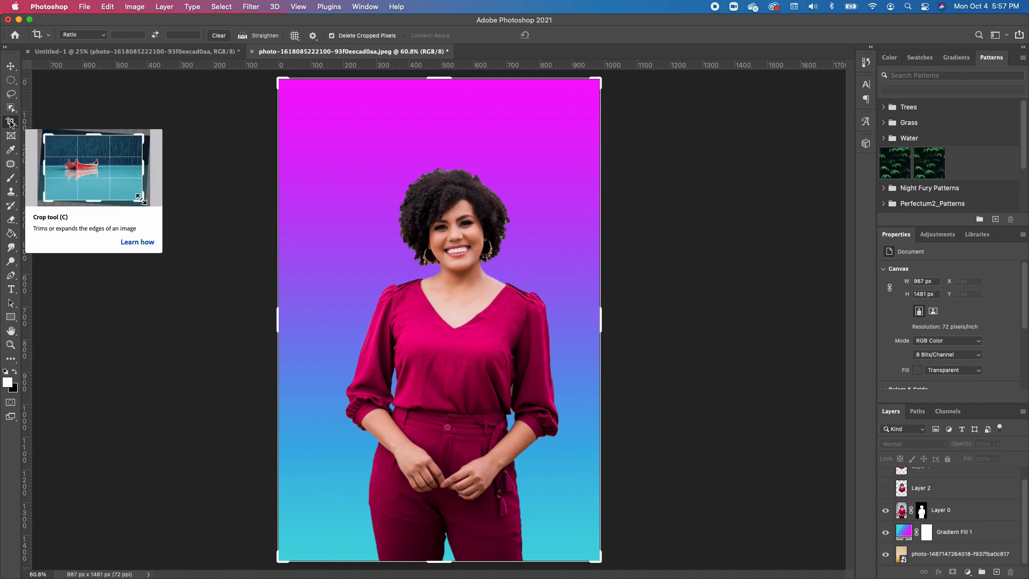
drag(599, 79, 572, 156)
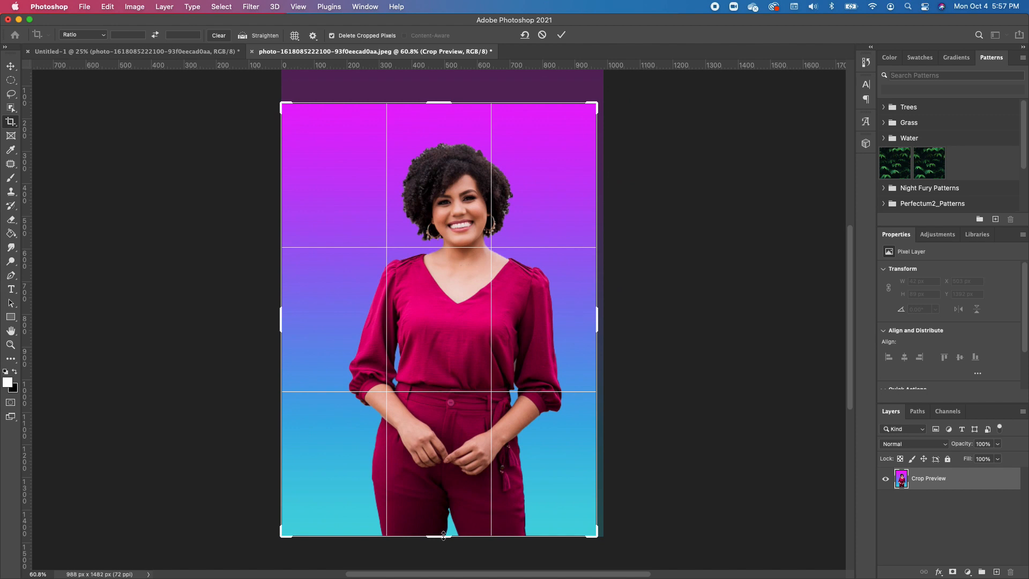
drag(447, 528, 485, 454)
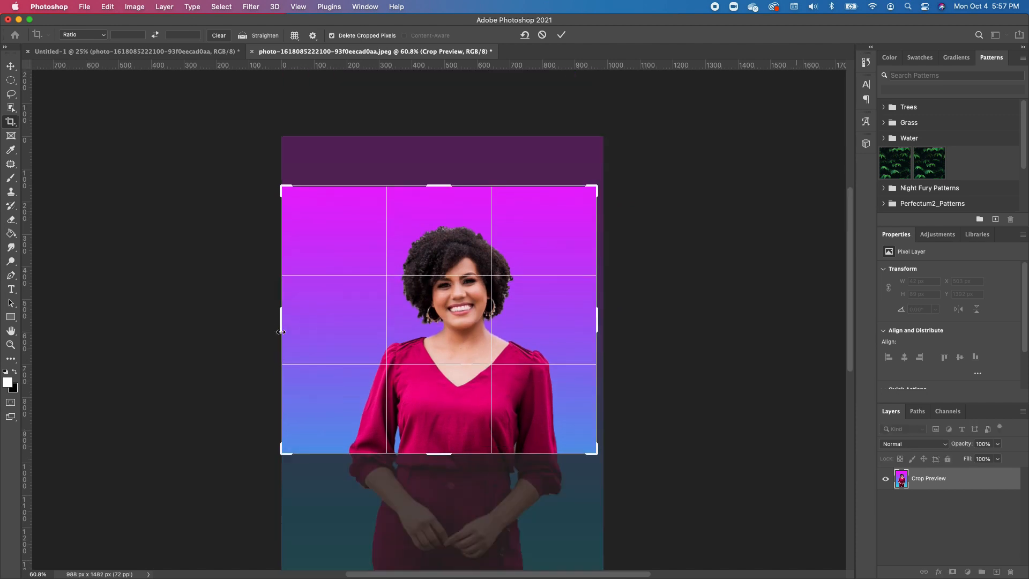
drag(280, 332, 301, 308)
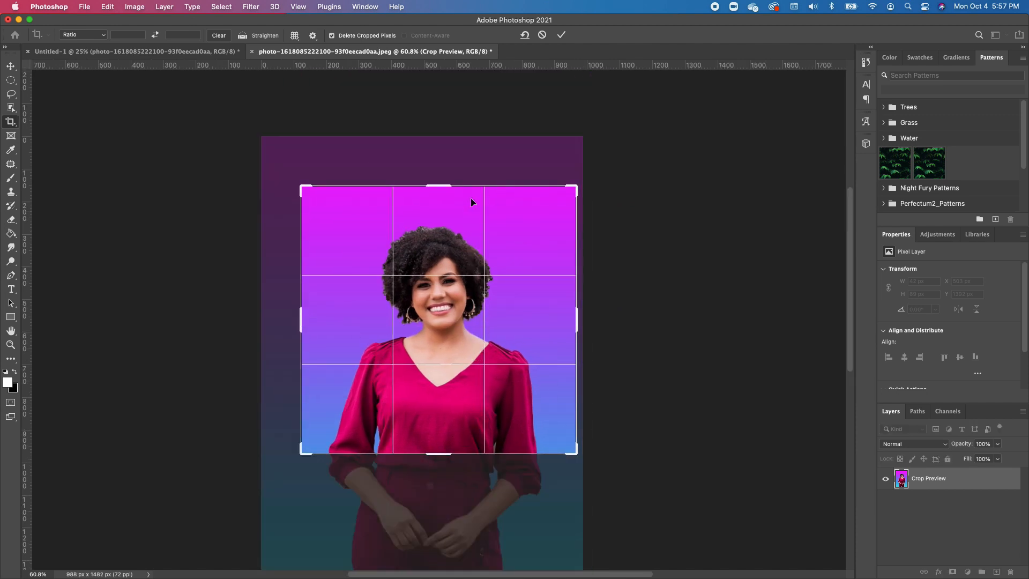
drag(301, 187, 312, 196)
key(Return)
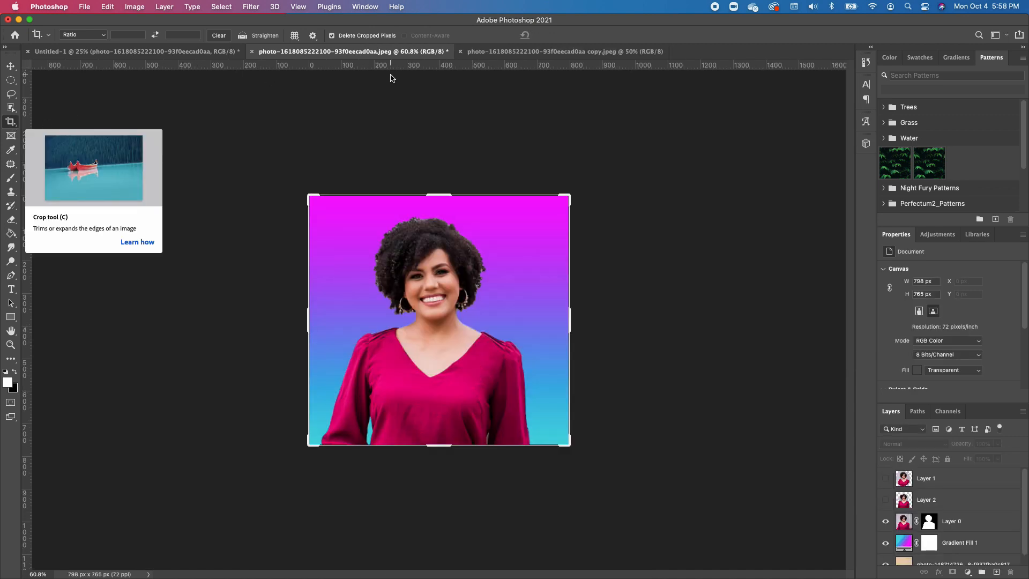
- In the original portrait copy, extend the canvas on its right side to about 1215 px wide using Content-Aware crop
click(580, 53)
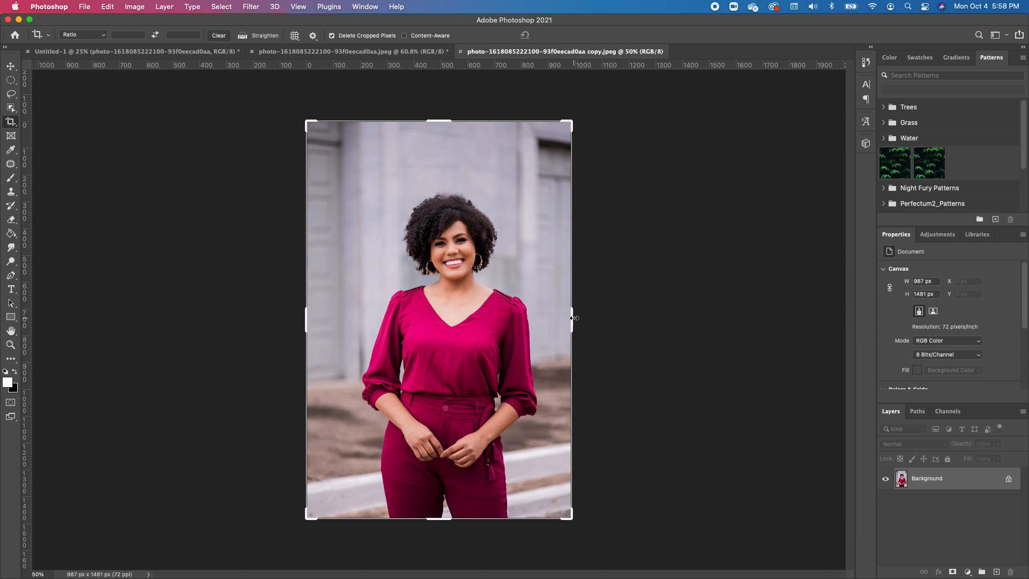
drag(572, 321, 603, 311)
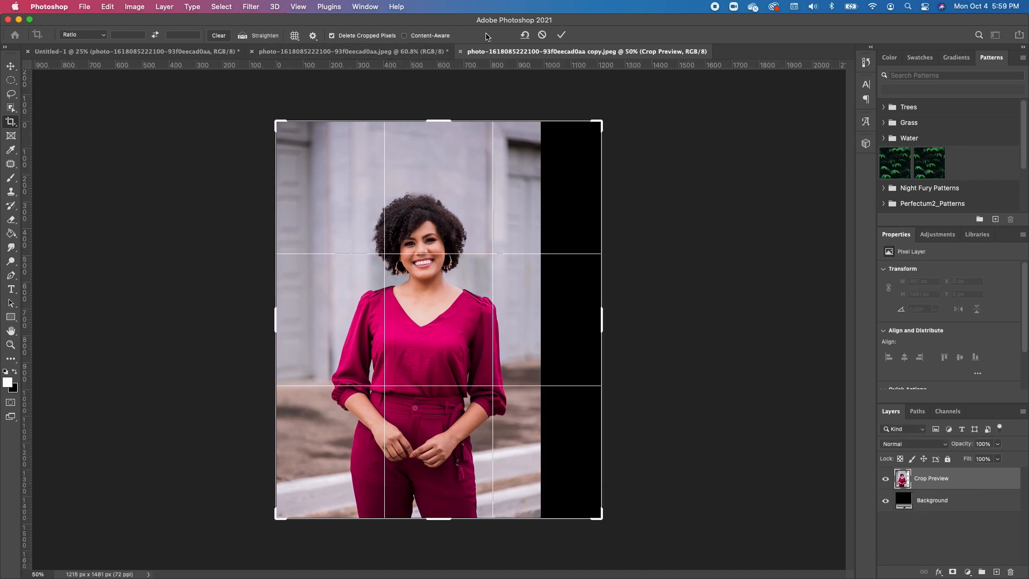
click(404, 36)
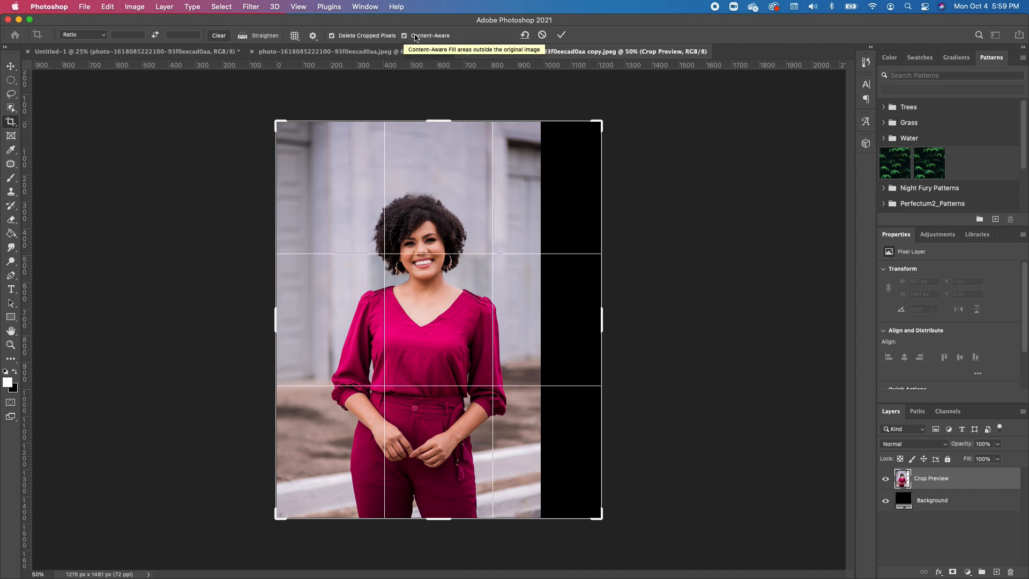
click(561, 35)
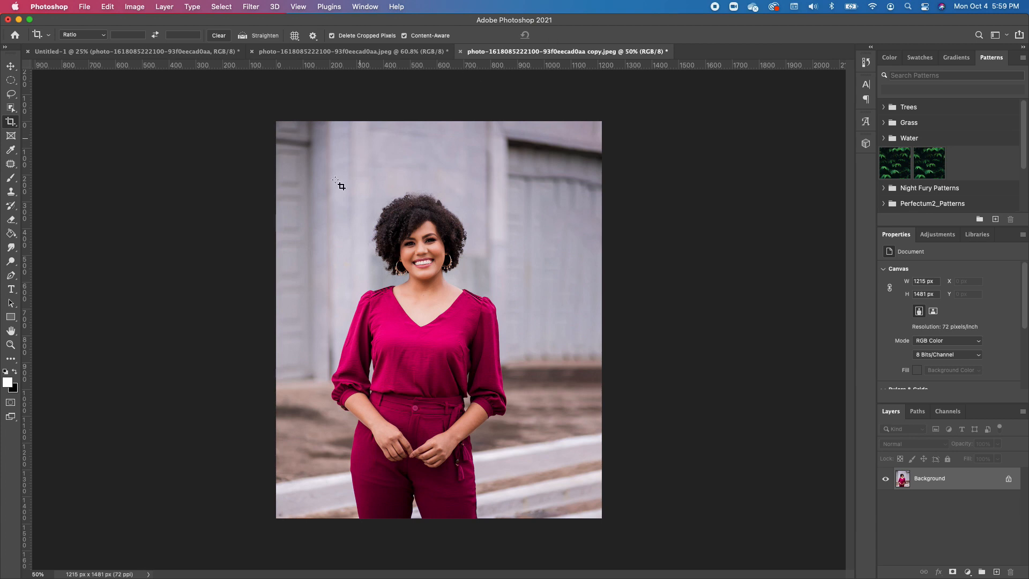
- Extend the portrait copy's canvas on its left side to about 1389 px wide with the Content-Aware crop
click(352, 248)
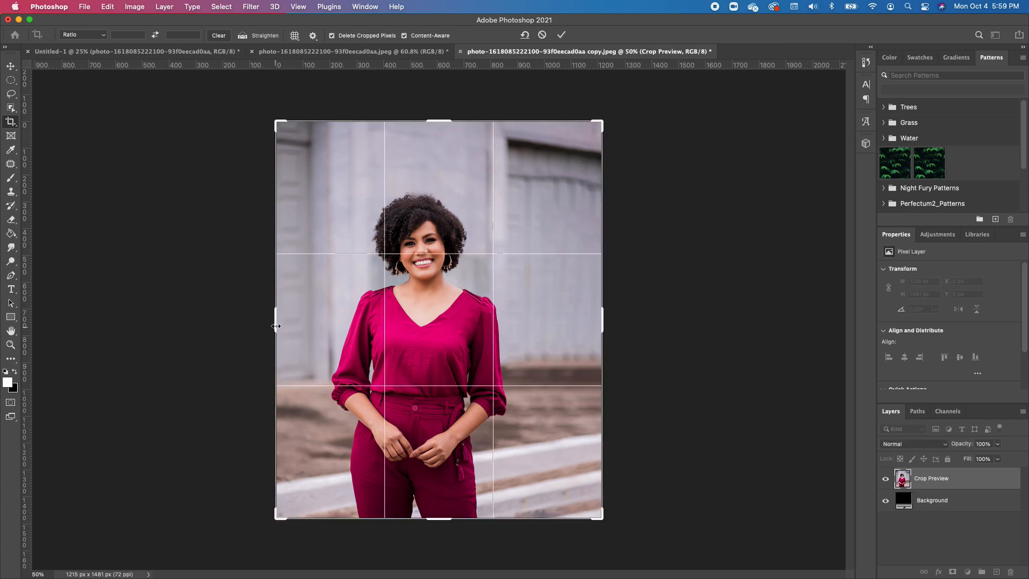
drag(275, 320, 252, 321)
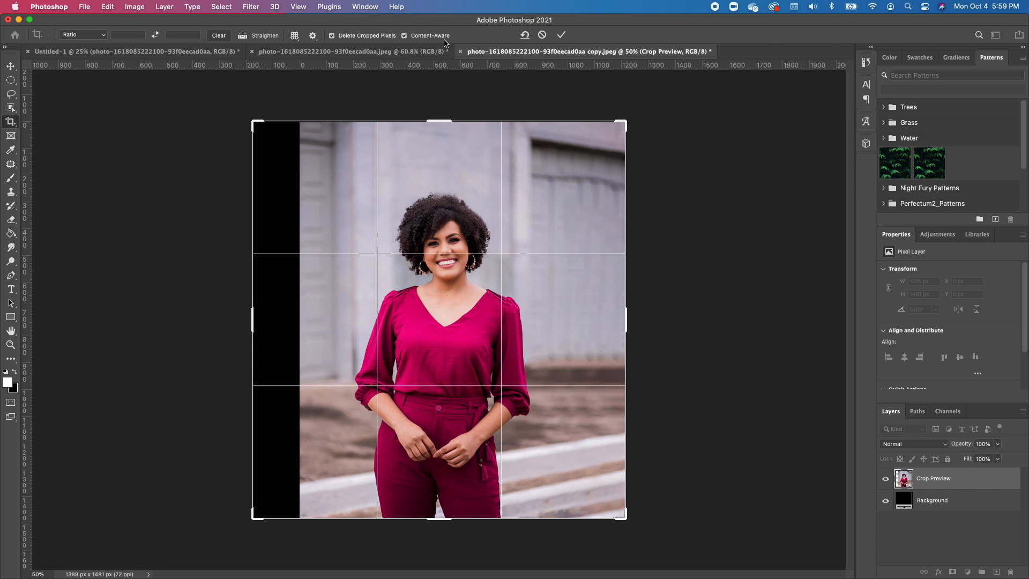
click(561, 35)
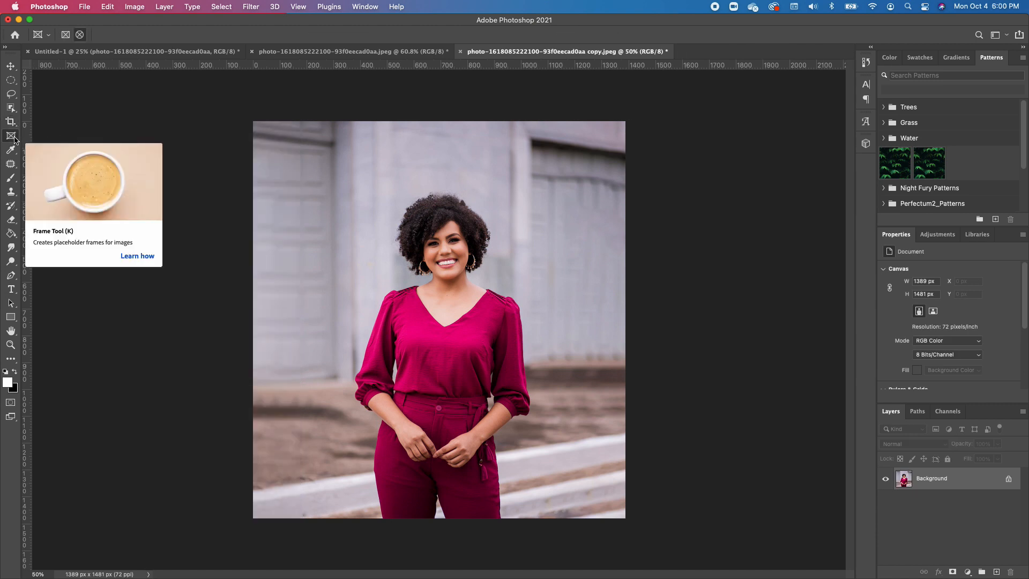
drag(265, 139, 387, 263)
key(super+Tab)
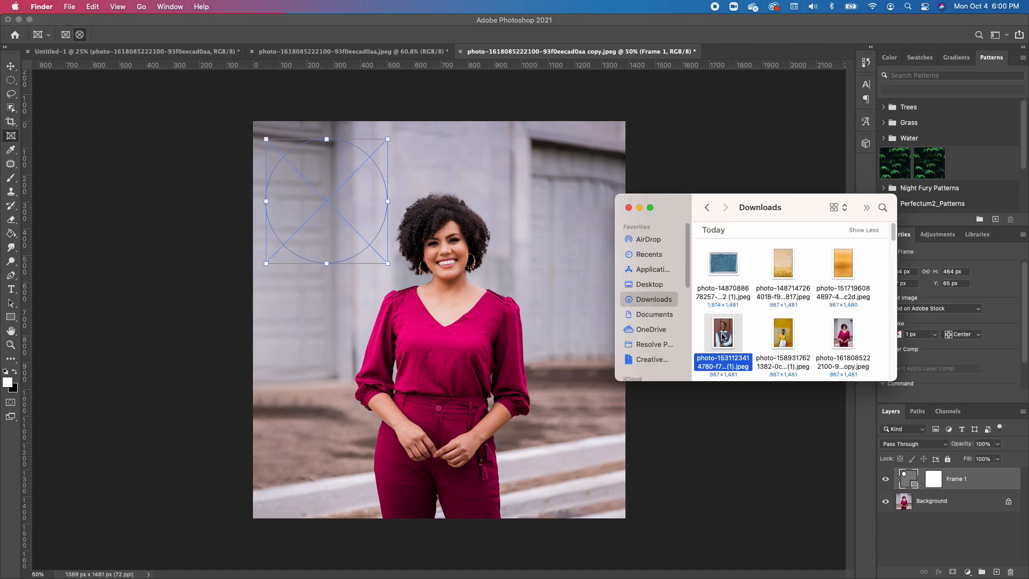
drag(722, 336, 326, 209)
drag(337, 209, 320, 224)
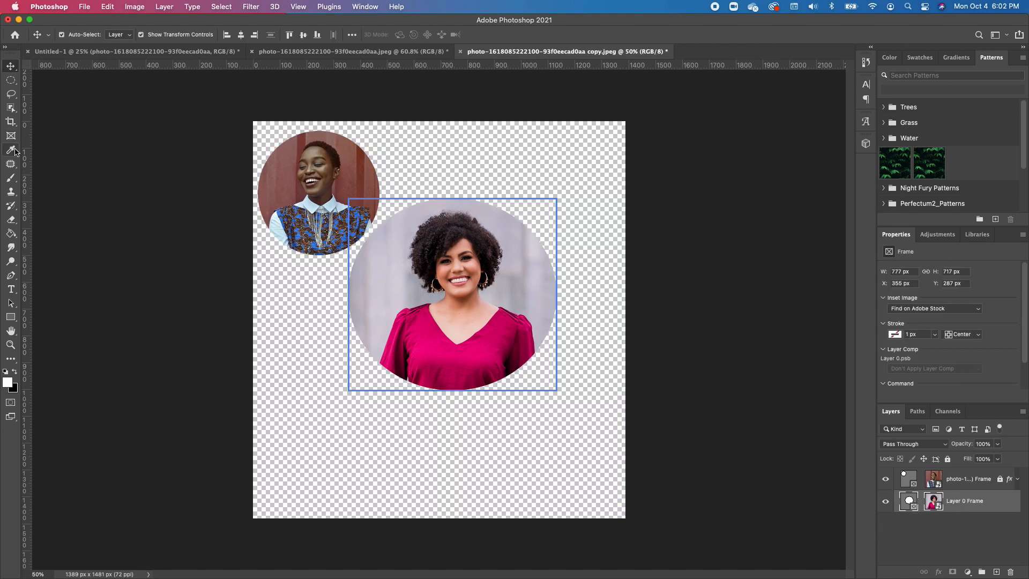
- Sample the pink of the woman's blouse as the foreground color with the Eyedropper
click(12, 151)
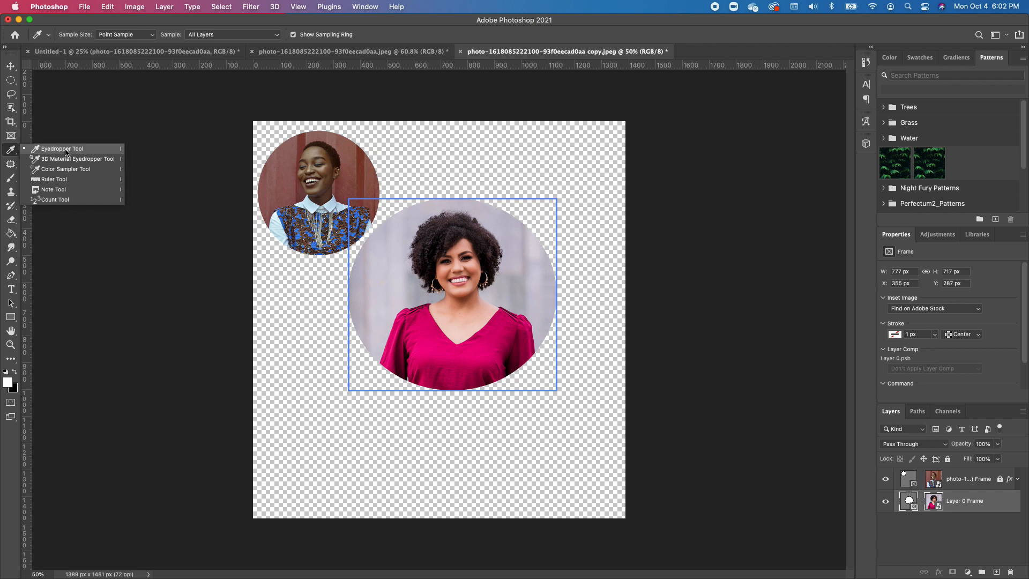
click(65, 150)
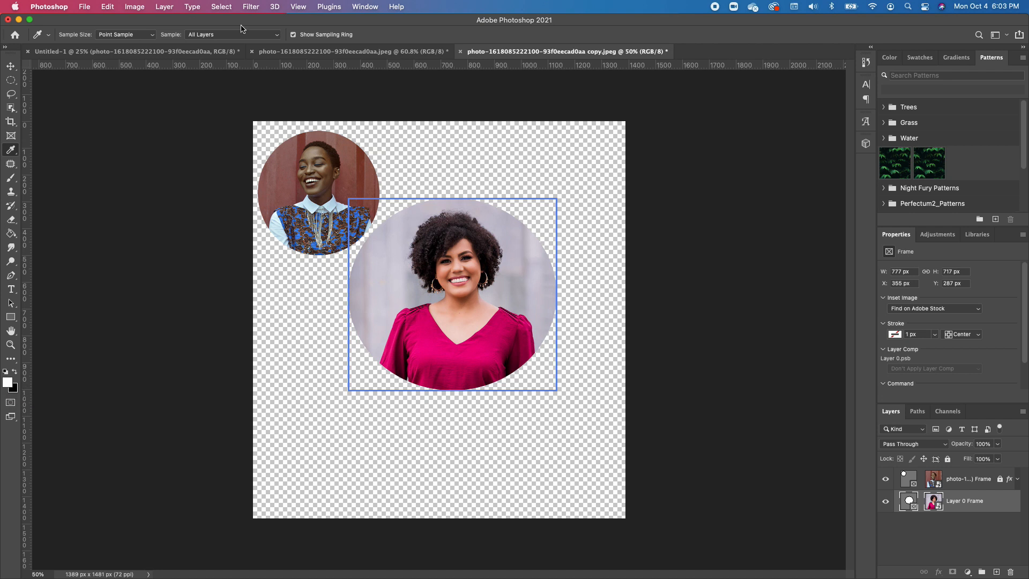
drag(536, 261, 504, 271)
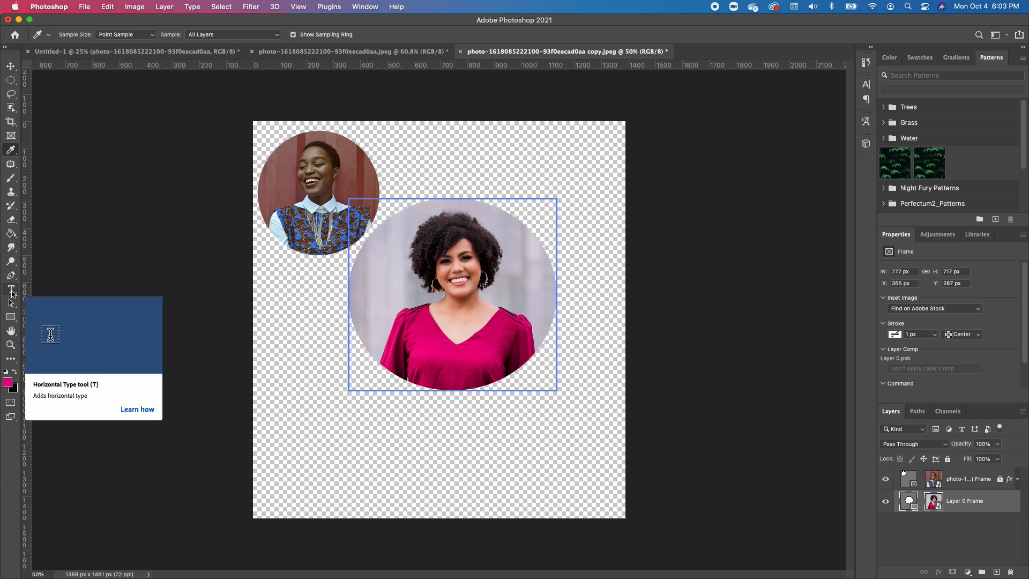
- Add the pink text "SMIL;E" below the portraits and scale it up to about 290 pt
click(11, 292)
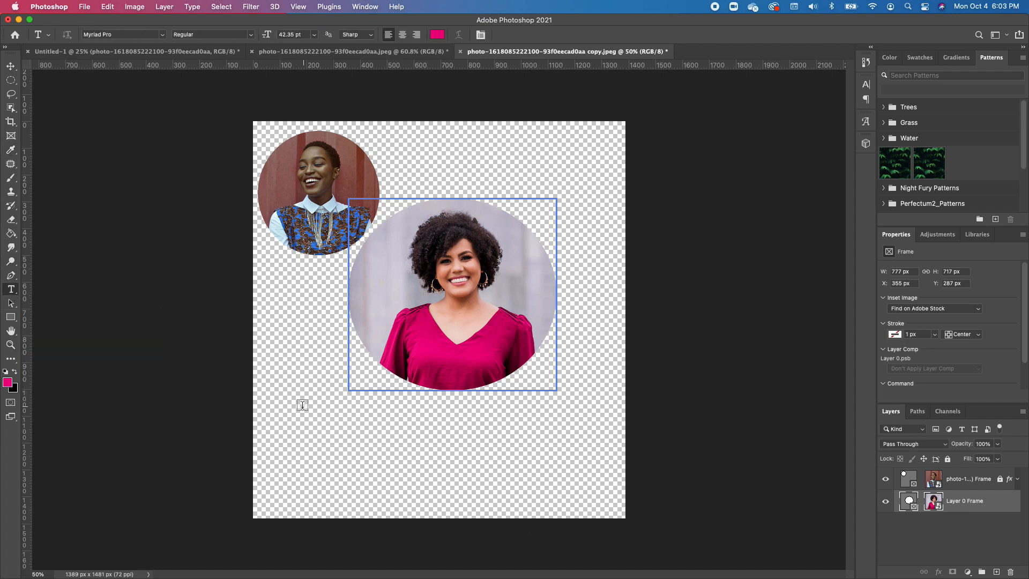
click(321, 445)
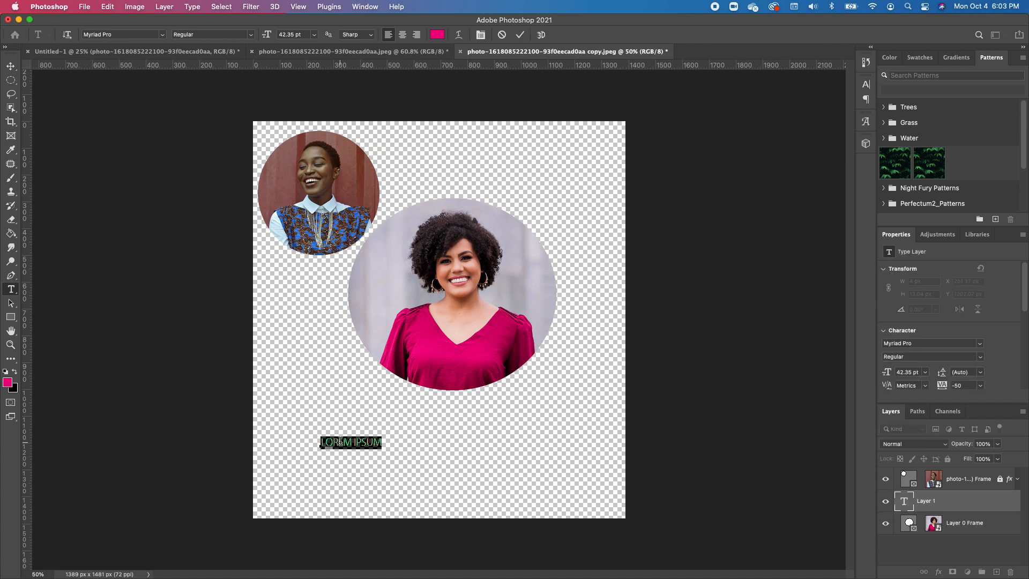
text(SMILE)
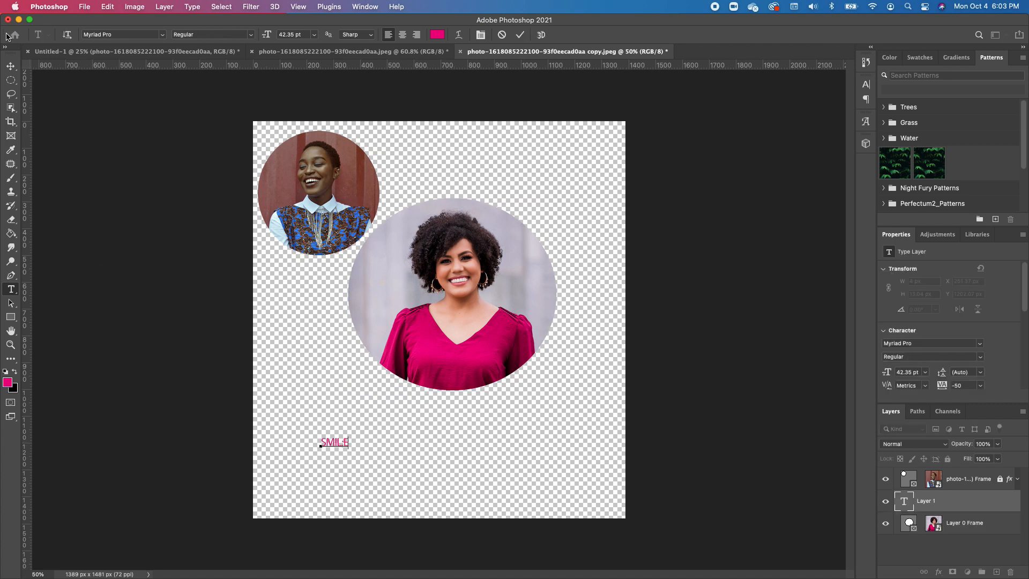
click(10, 66)
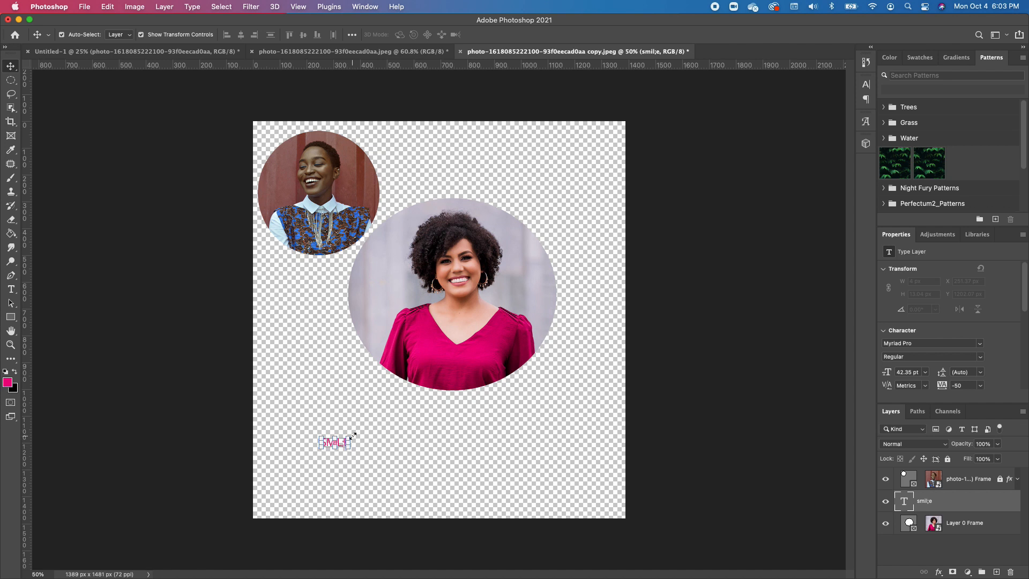
drag(351, 437, 531, 400)
drag(478, 423, 476, 457)
key(Return)
- Delete the stray semicolon from the large text so it reads SMILE
double_click(472, 453)
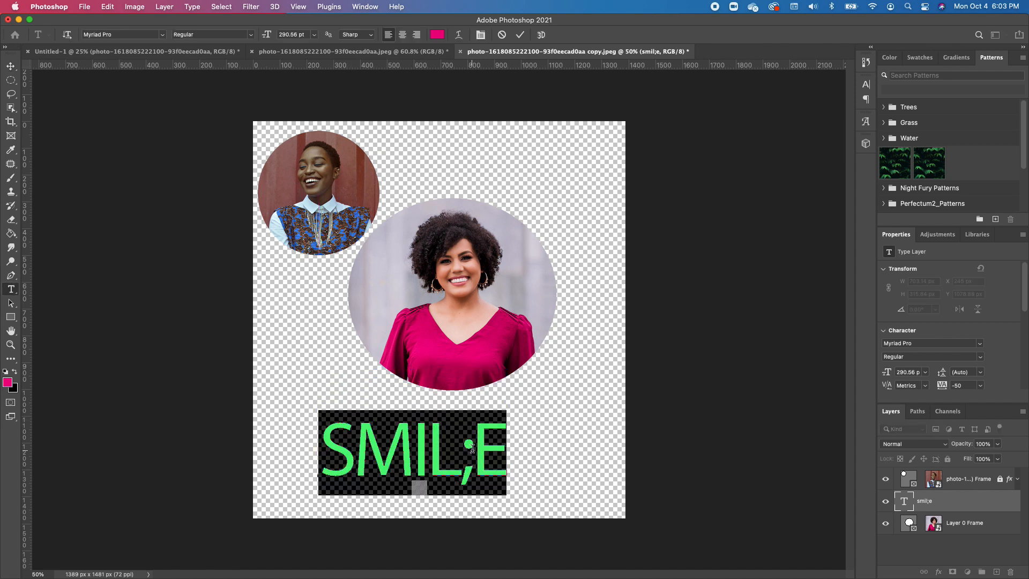
click(472, 446)
key(BackSpace)
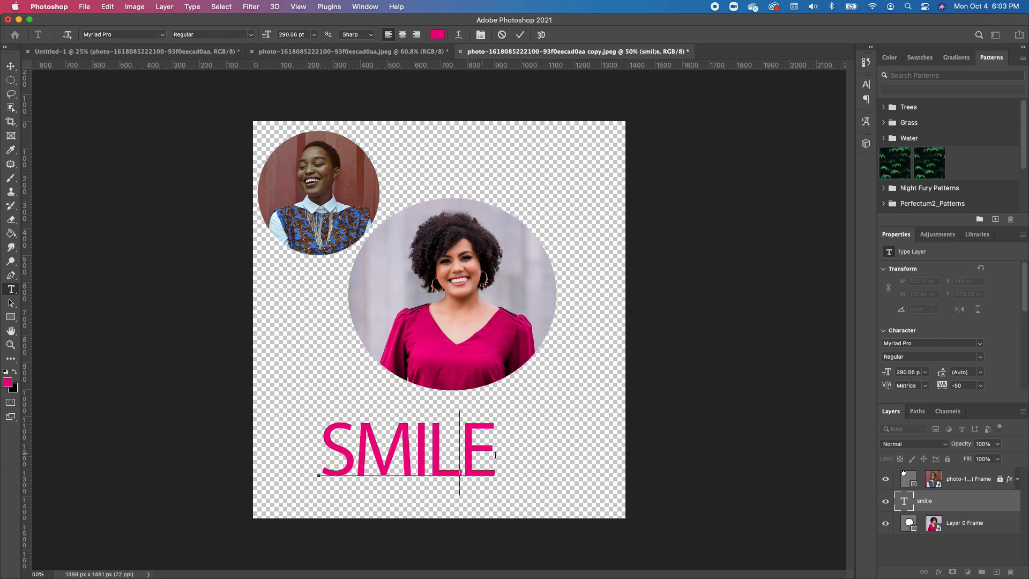
- Set the whole SMILE text to 300 pt in the Akagi Pro font
key(shift+Right)
key(super+a)
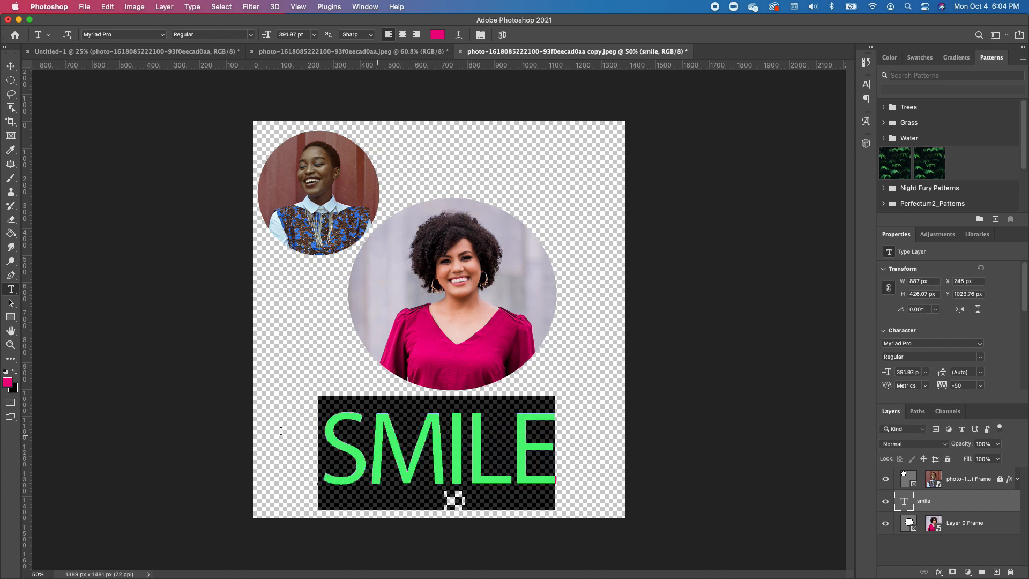
click(314, 35)
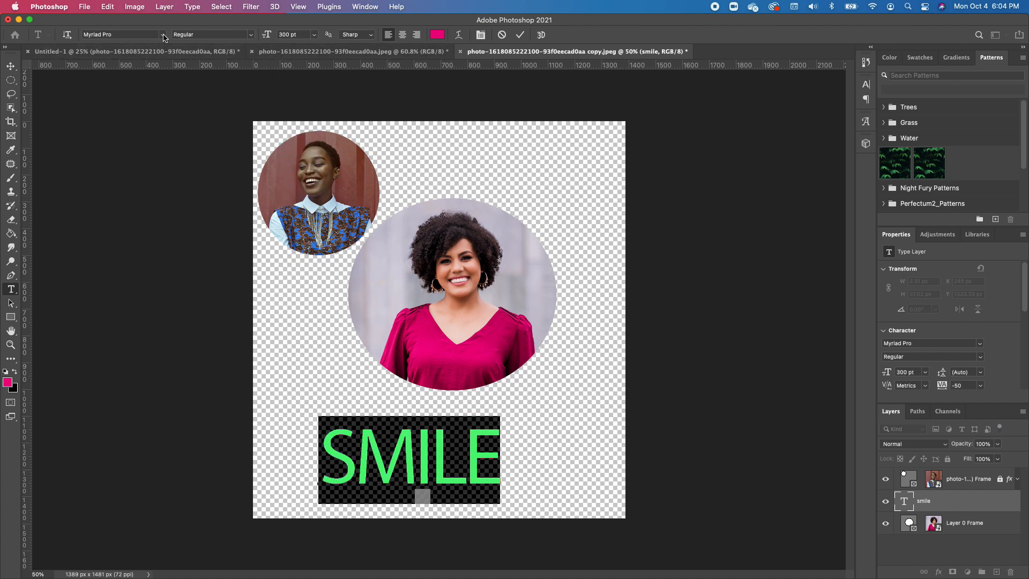
click(163, 36)
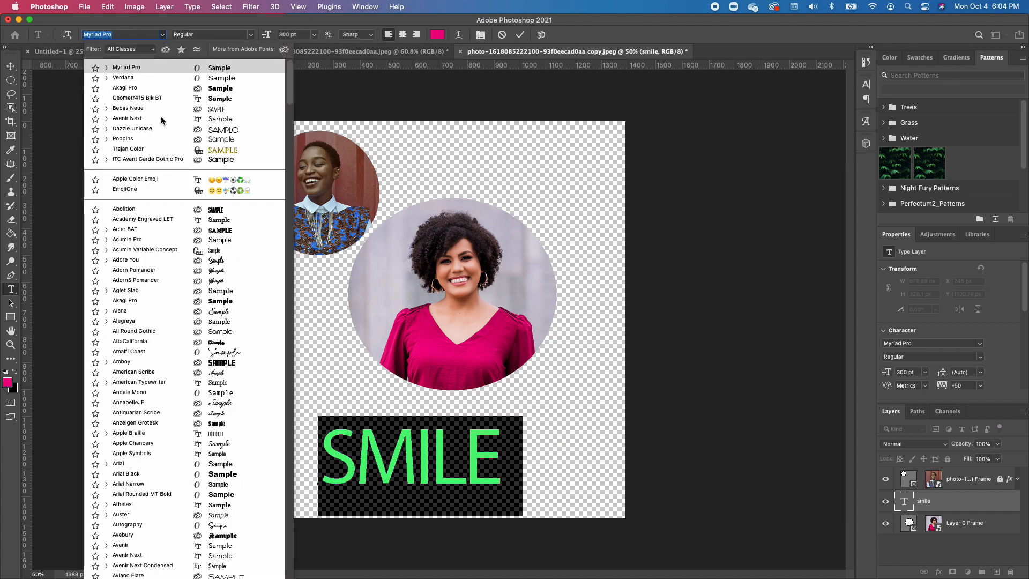
click(223, 88)
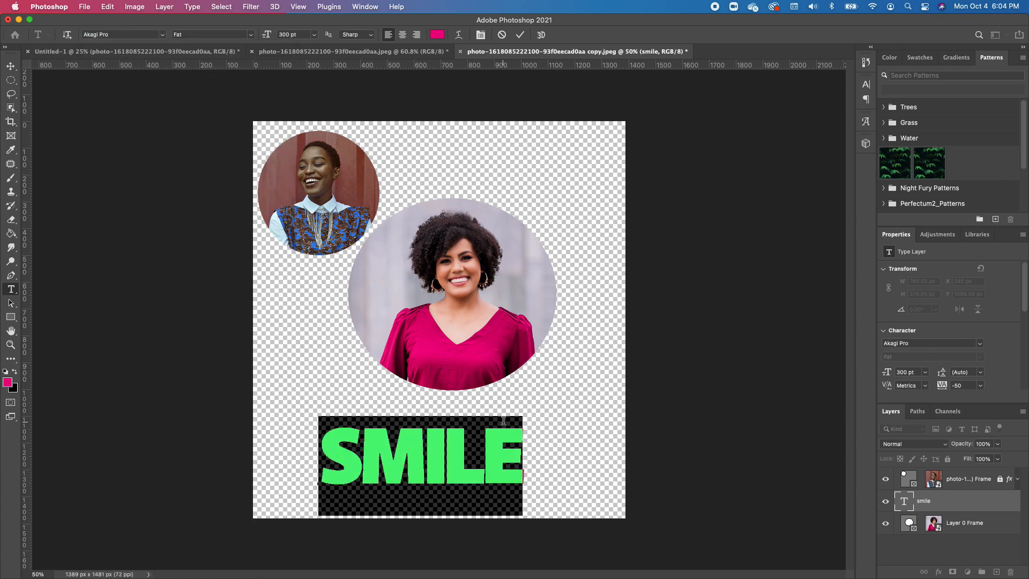
click(503, 421)
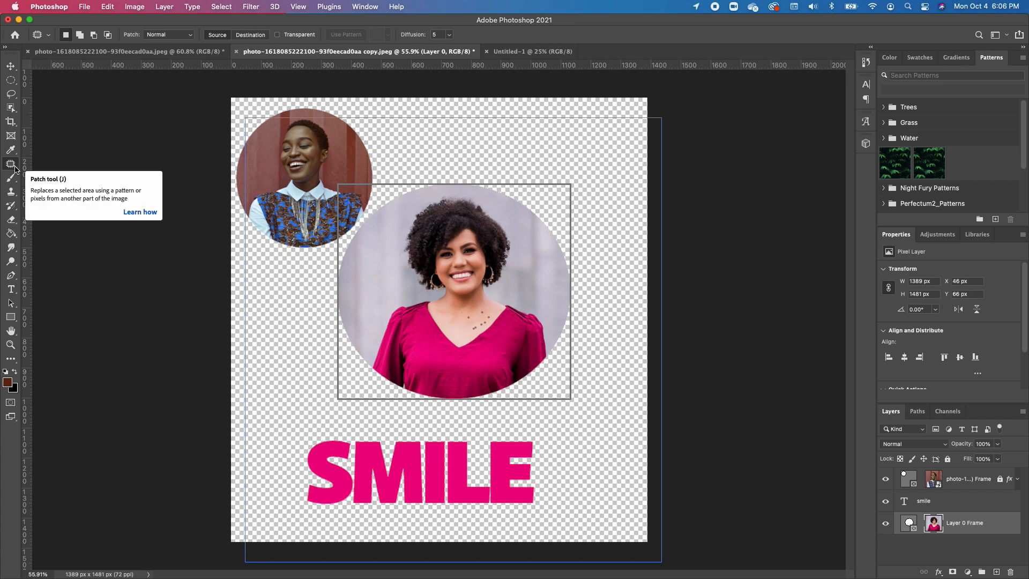
- Patch the cluster of dark spots near the blouse's right neckline edge with clean skin from the other side of her chest
scroll(471, 319, up, 5)
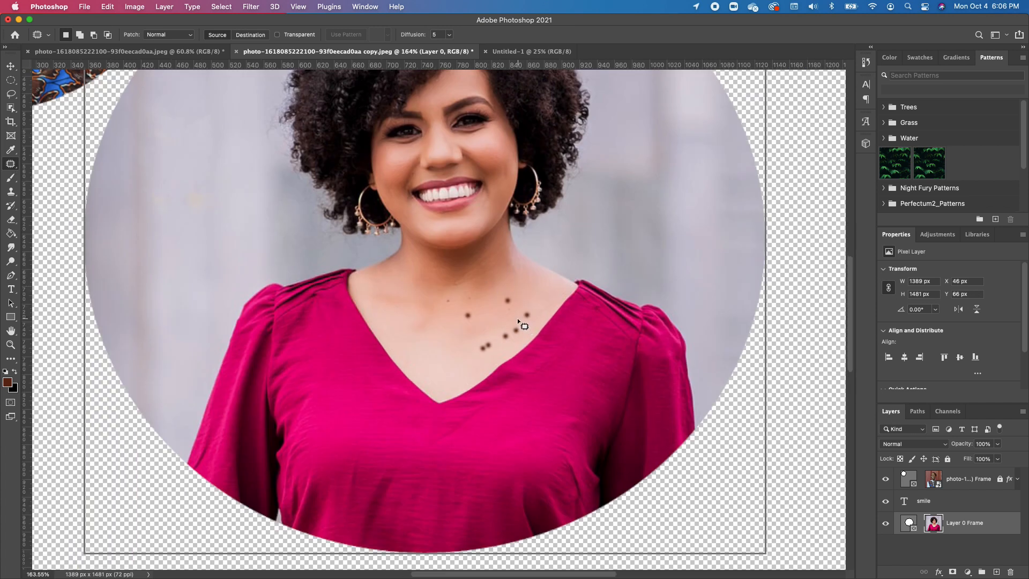
scroll(516, 317, down, 2)
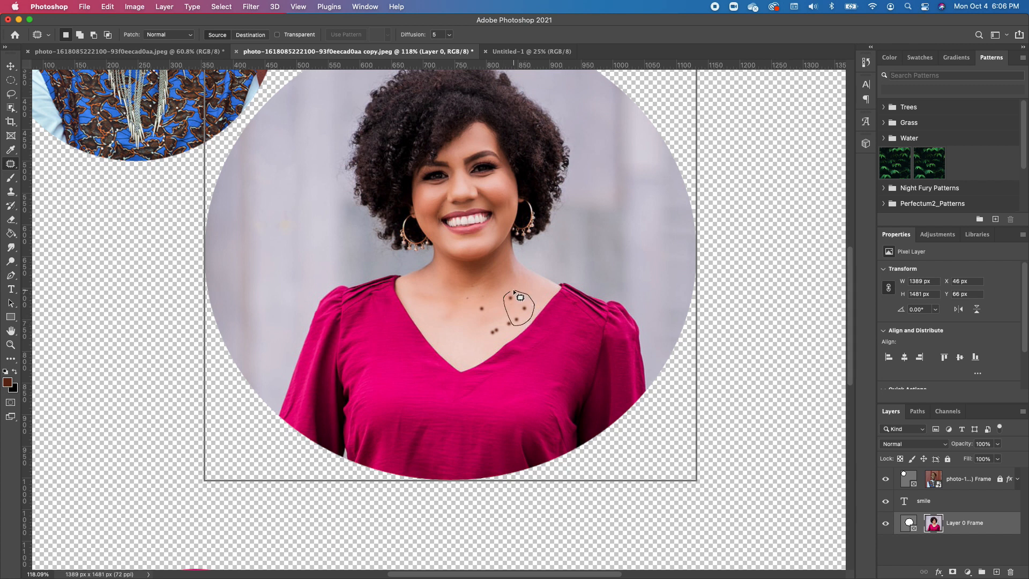
drag(520, 297, 514, 293)
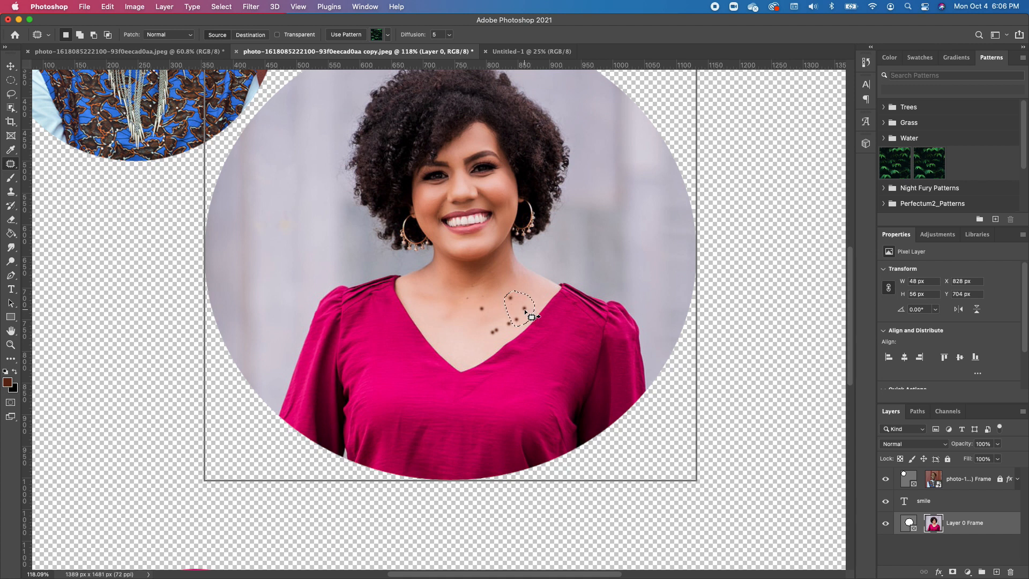
mouse_move(520, 310)
mouse_down()
mouse_move(500, 315)
mouse_move(521, 307)
mouse_up()
drag(520, 307, 444, 308)
key(super+d)
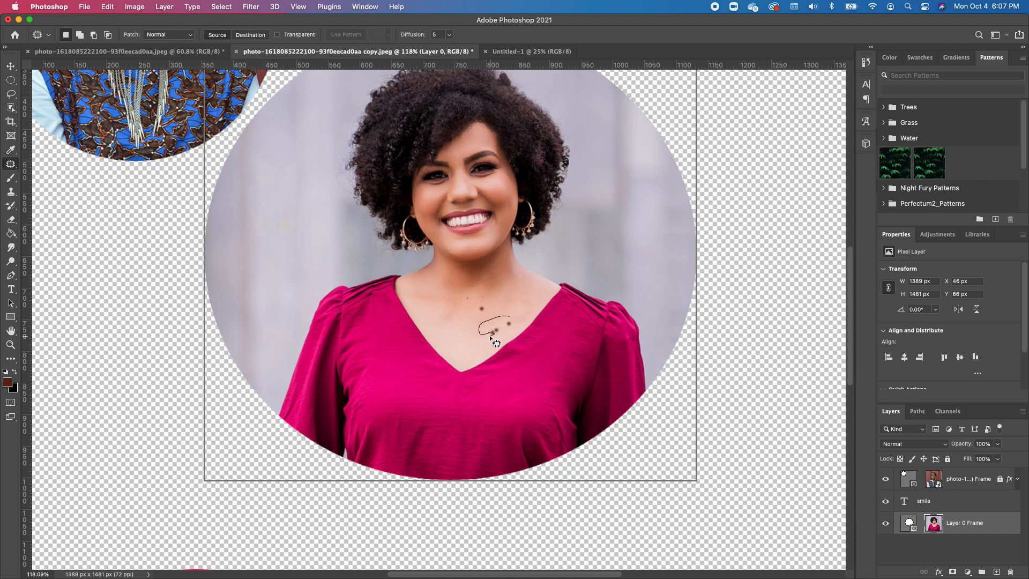
- Patch the remaining dark spots on the woman's chest with clean skin and clear the selection
mouse_move(490, 335)
mouse_down()
mouse_move(500, 316)
mouse_move(485, 343)
mouse_move(512, 336)
mouse_move(436, 314)
mouse_move(479, 295)
mouse_move(456, 339)
mouse_up()
key(super+z)
key(super+z)
key(super+d)
key(super+d)
scroll(417, 285, down, 8)
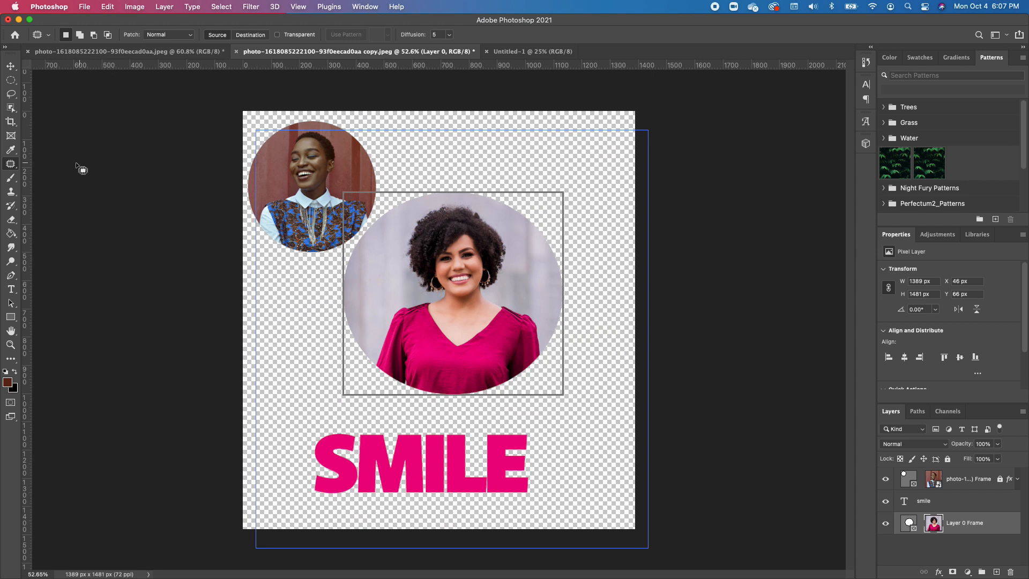
- Choose the Brush tool and enlarge the brush tip to 60 px
click(14, 177)
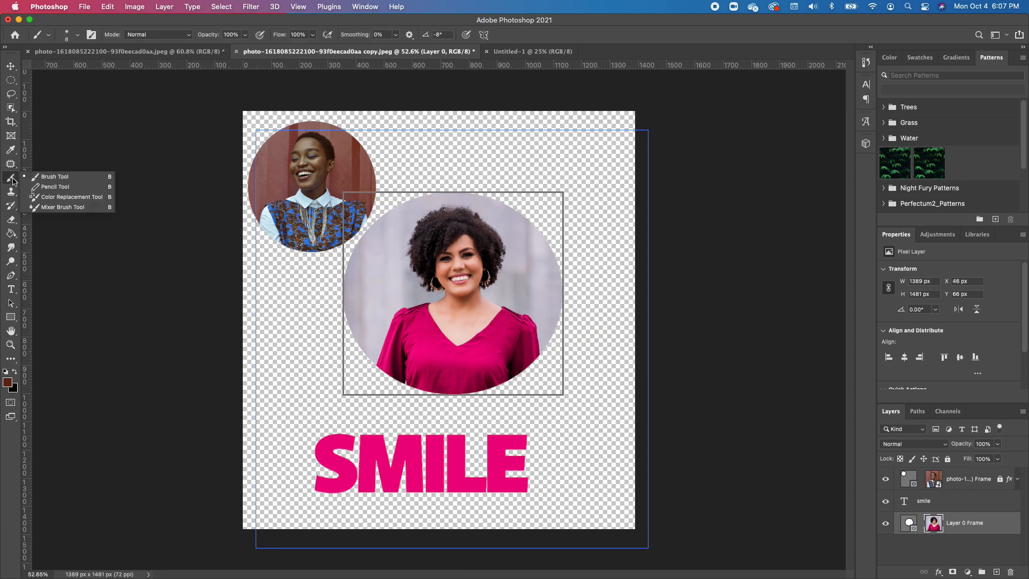
click(68, 179)
key(])
key(])
key(])
key(])
key(])
key(])
key(])
key(])
key(])
key(])
key(])
key(])
key(])
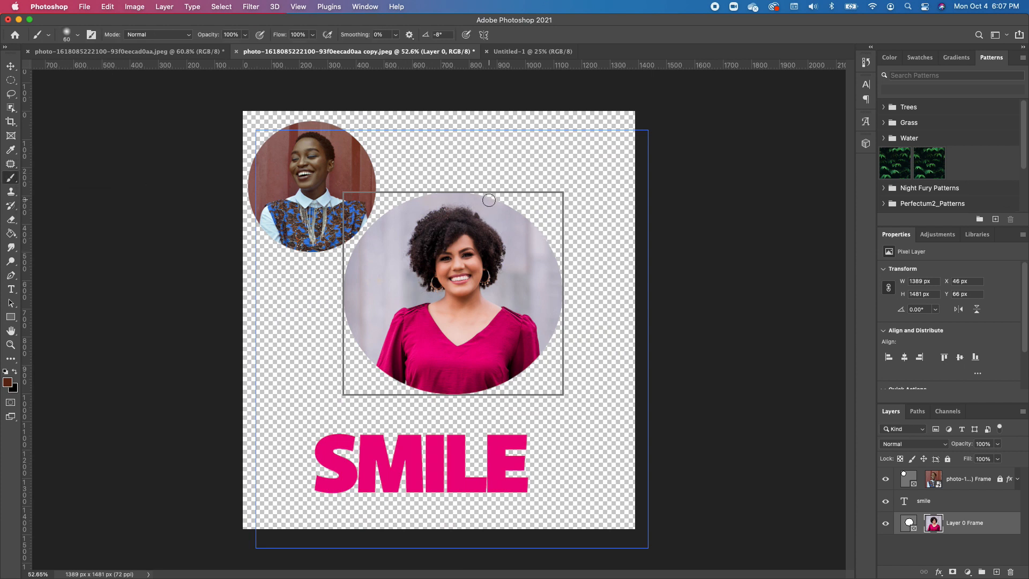
- Enlarge the brush tip to 600 px
key(])
key(])
key(])
key(])
key(])
key(])
key(])
key(])
key(])
key(])
key(])
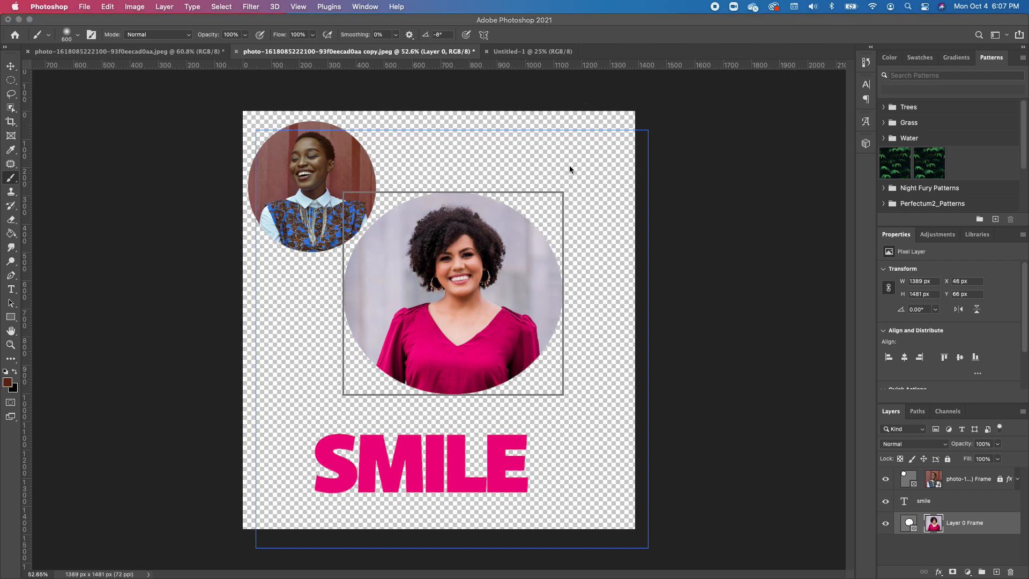
- Set the foreground color to the pink #d8056e sampled from the woman's blouse and return to the Brush tool
click(6, 378)
click(7, 382)
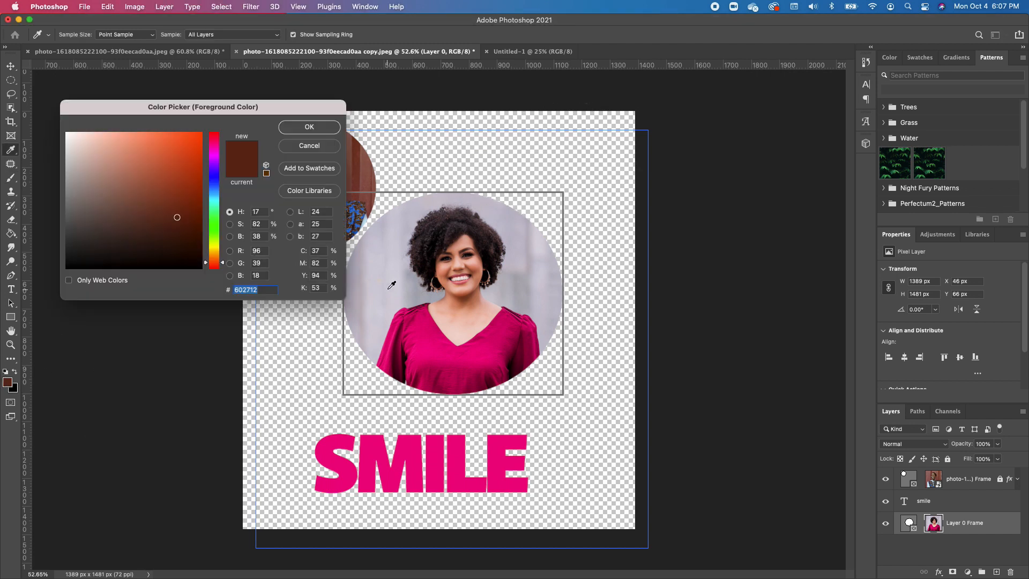
click(486, 335)
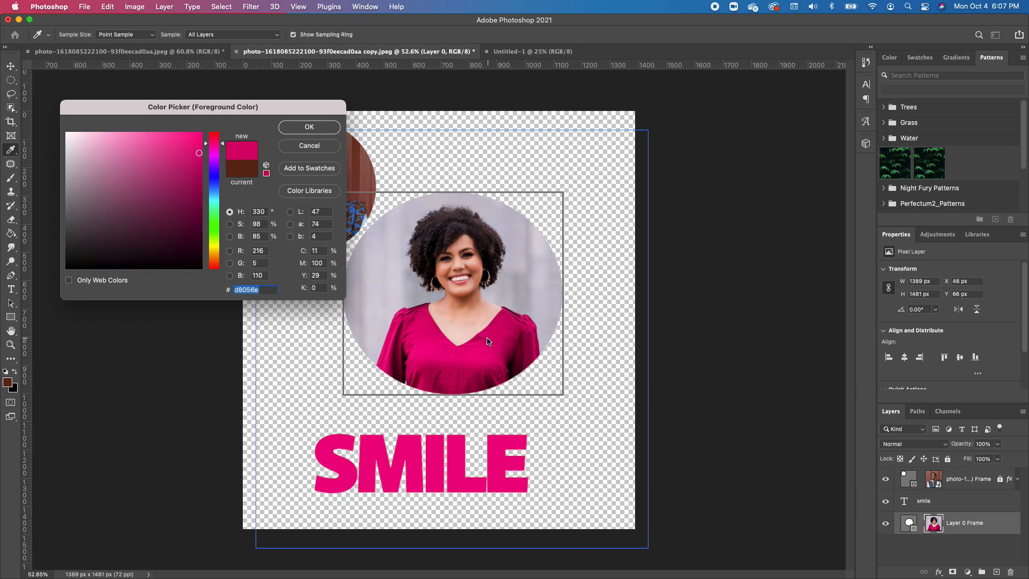
click(322, 133)
key(b)
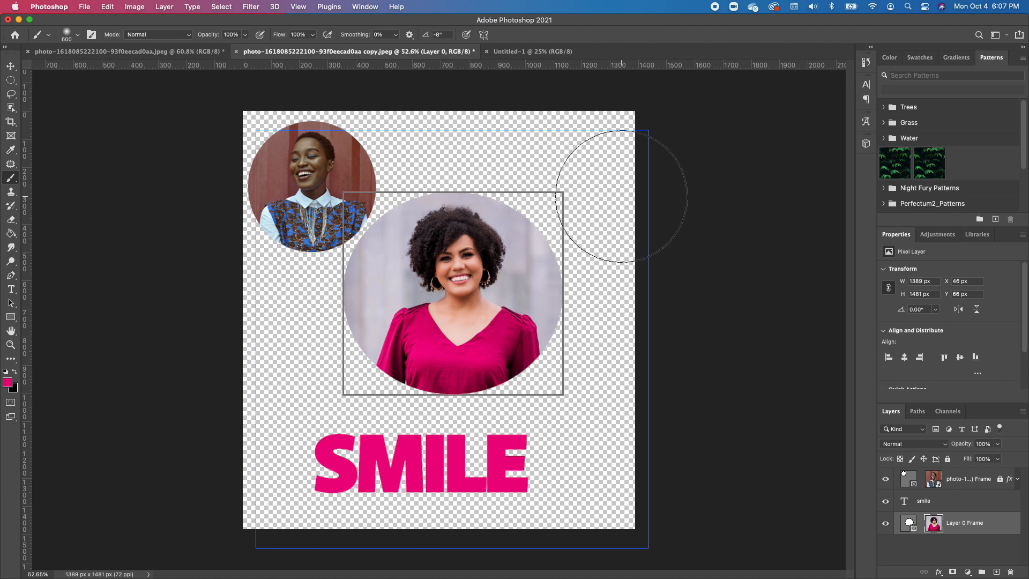
- Add a new layer beneath the Layer 0 Frame and paint the whole canvas background pink on it
click(996, 572)
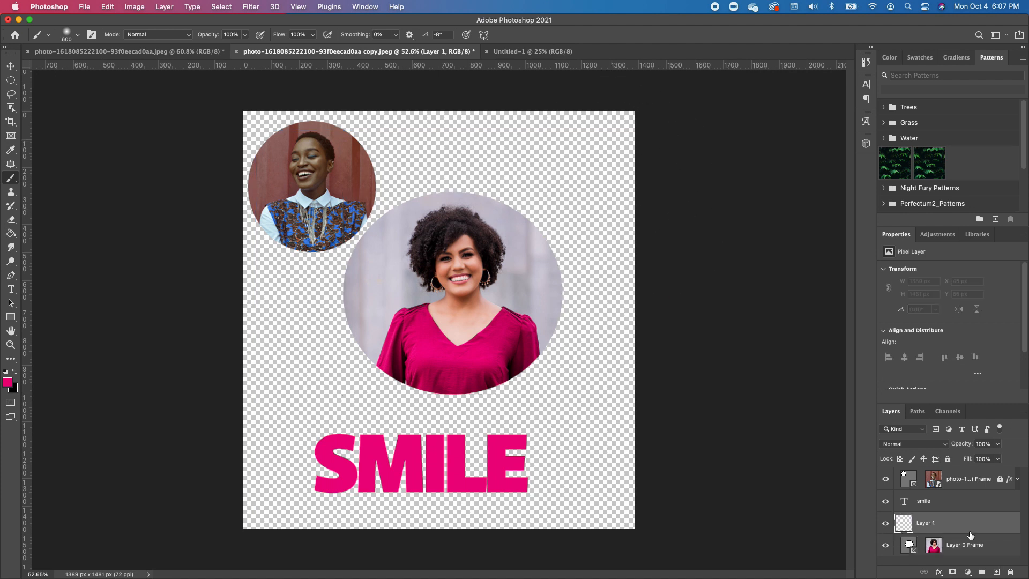
drag(965, 527, 954, 559)
mouse_move(637, 155)
mouse_down()
mouse_move(666, 161)
mouse_move(194, 128)
mouse_move(760, 188)
mouse_move(245, 215)
mouse_move(47, 298)
mouse_move(548, 363)
mouse_move(638, 303)
mouse_move(611, 453)
mouse_move(83, 526)
mouse_up()
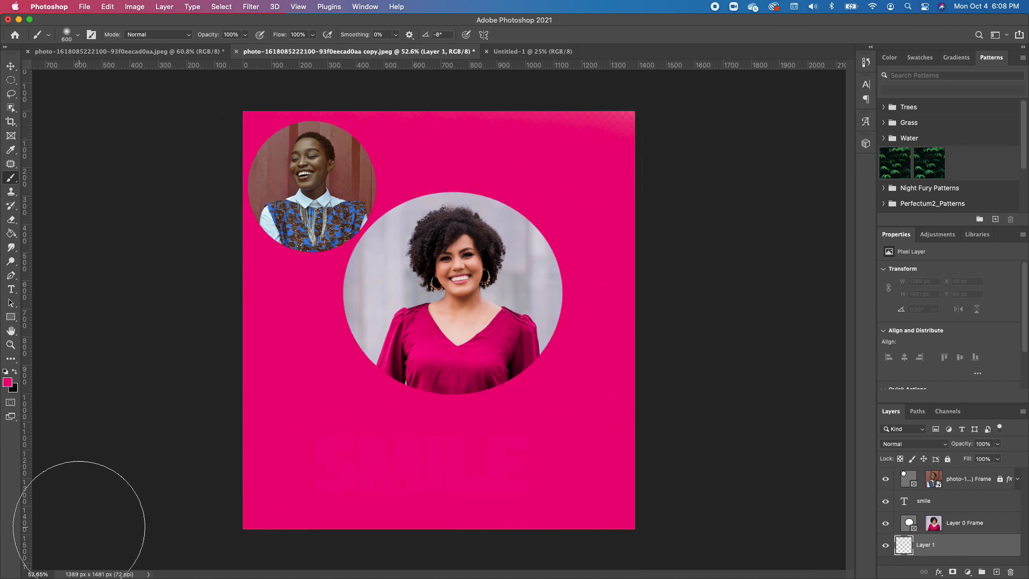
- Recolor the whole SMILE text white using the default colors and commit the text edit
click(12, 289)
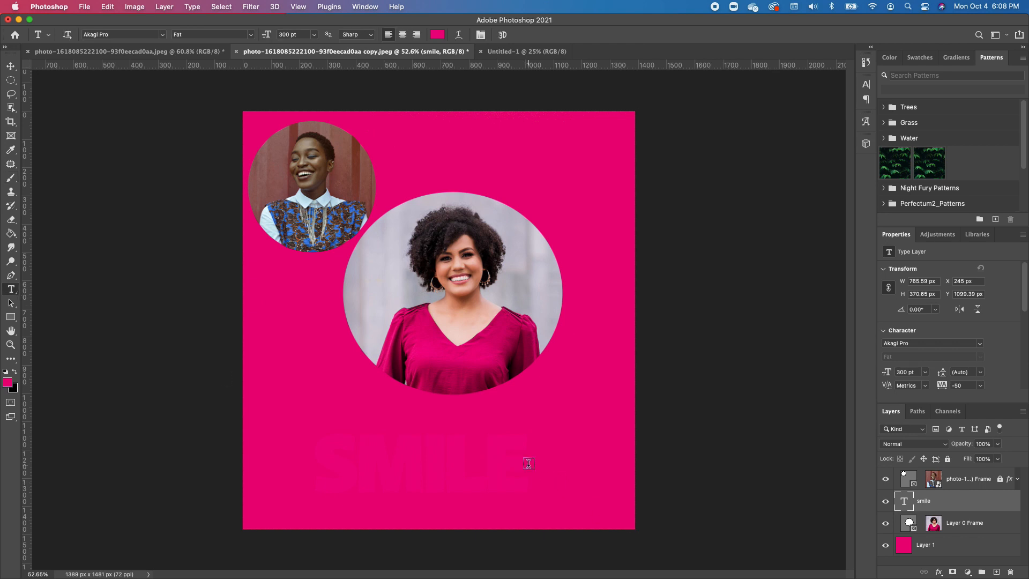
click(528, 463)
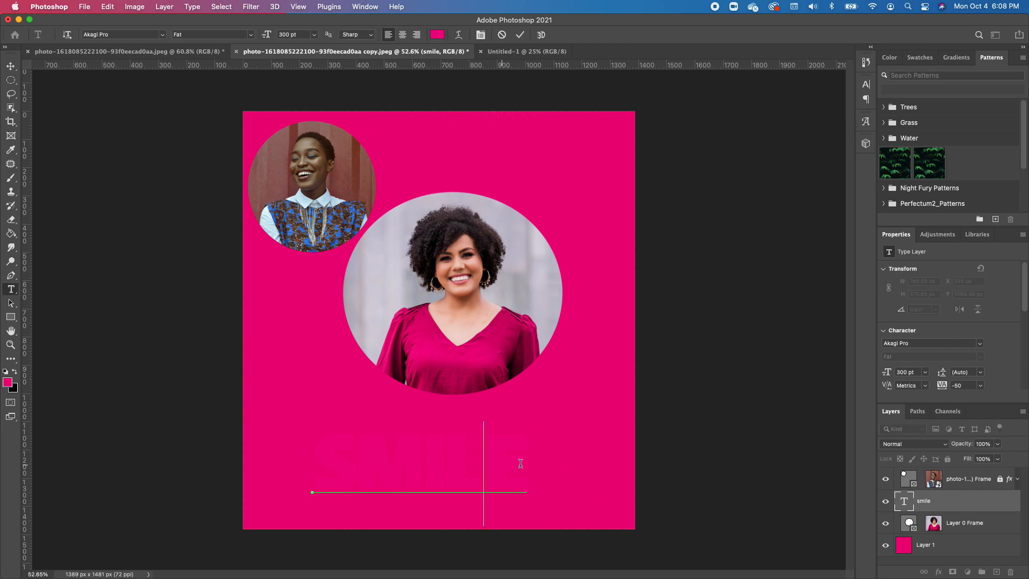
drag(527, 462, 313, 457)
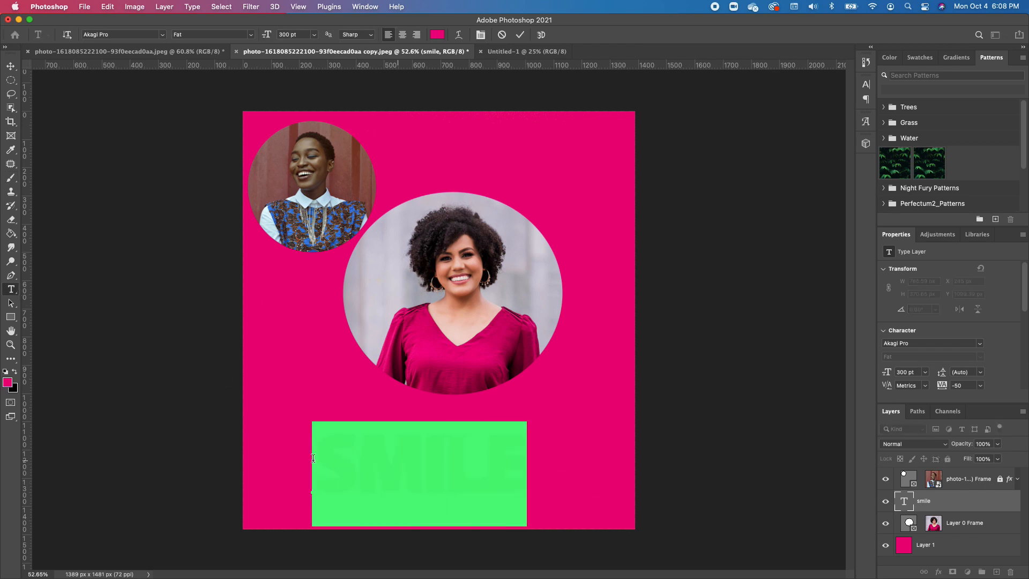
click(6, 372)
click(7, 373)
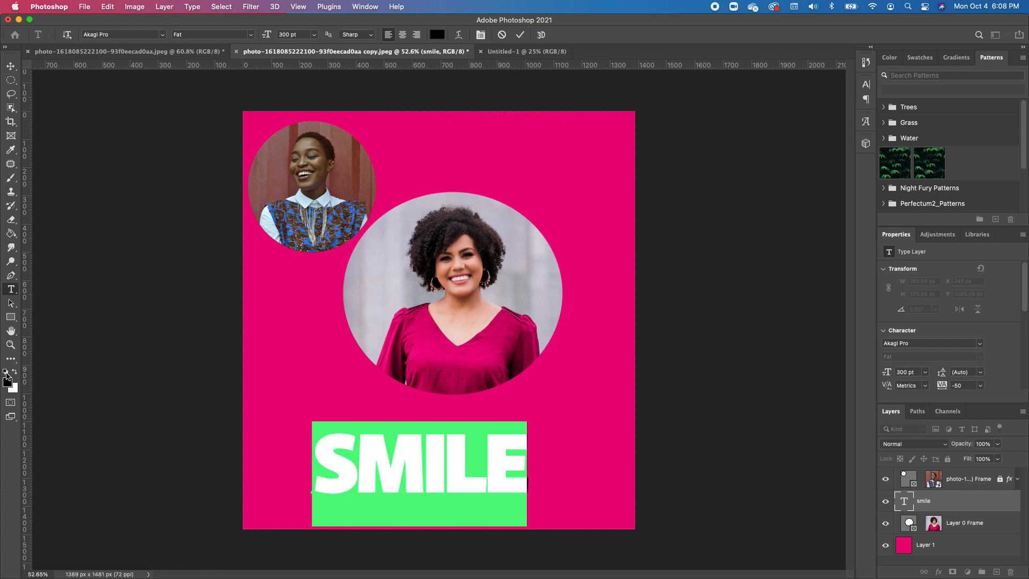
click(14, 372)
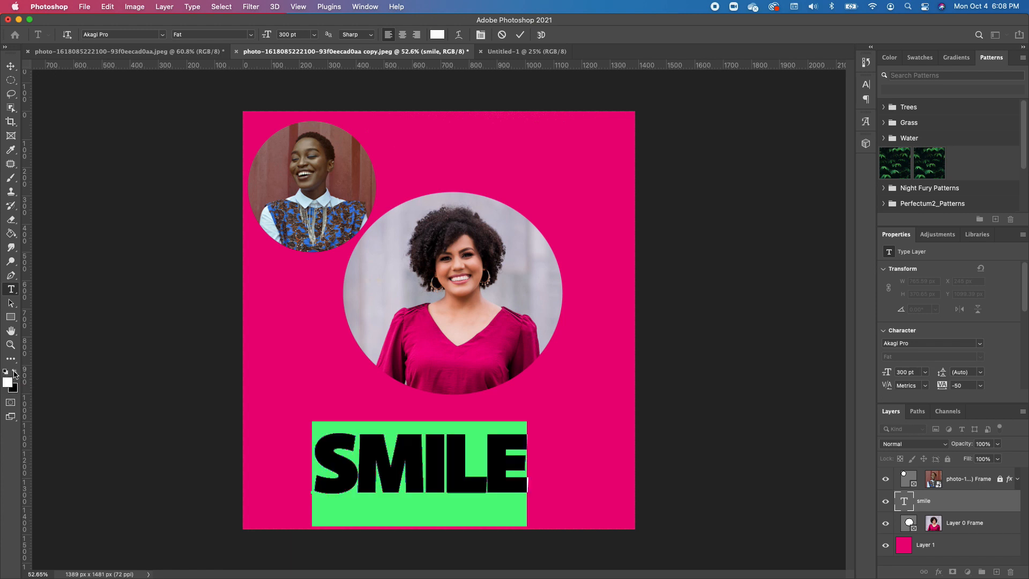
click(504, 446)
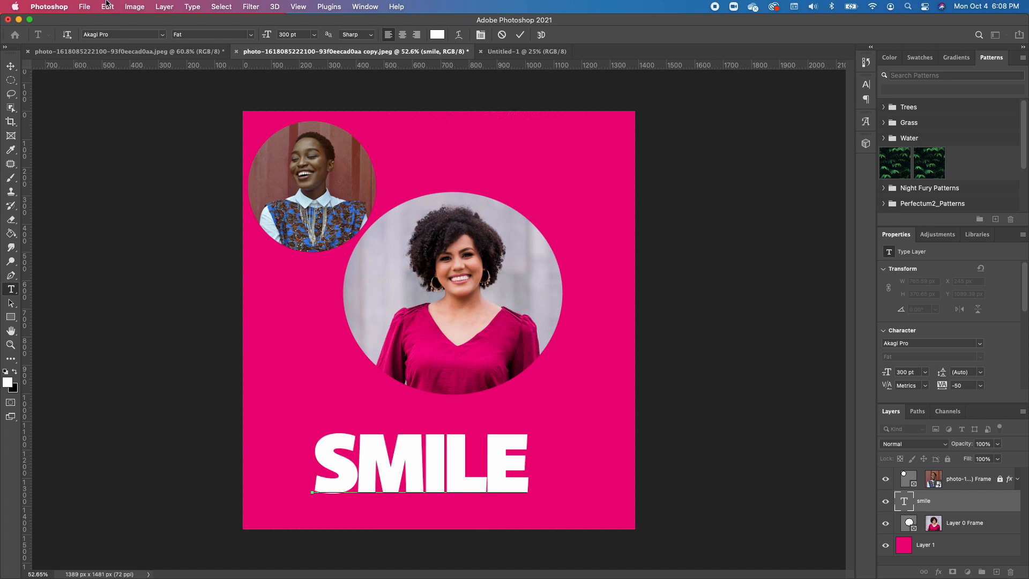
click(11, 66)
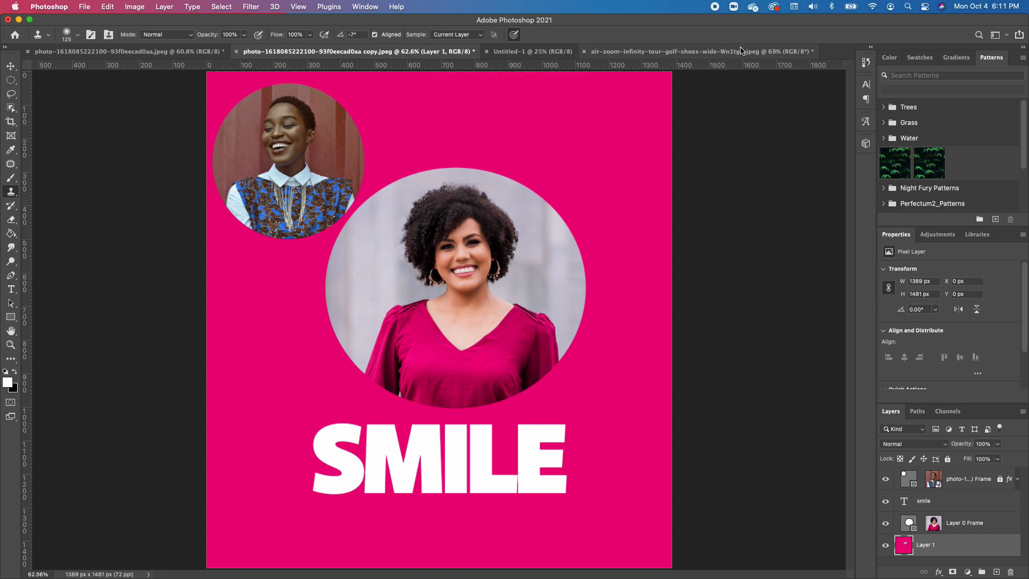
- In the golf shoe document, clone the shoe into the canvas's upper right corner with the 125 px Clone Stamp
click(696, 51)
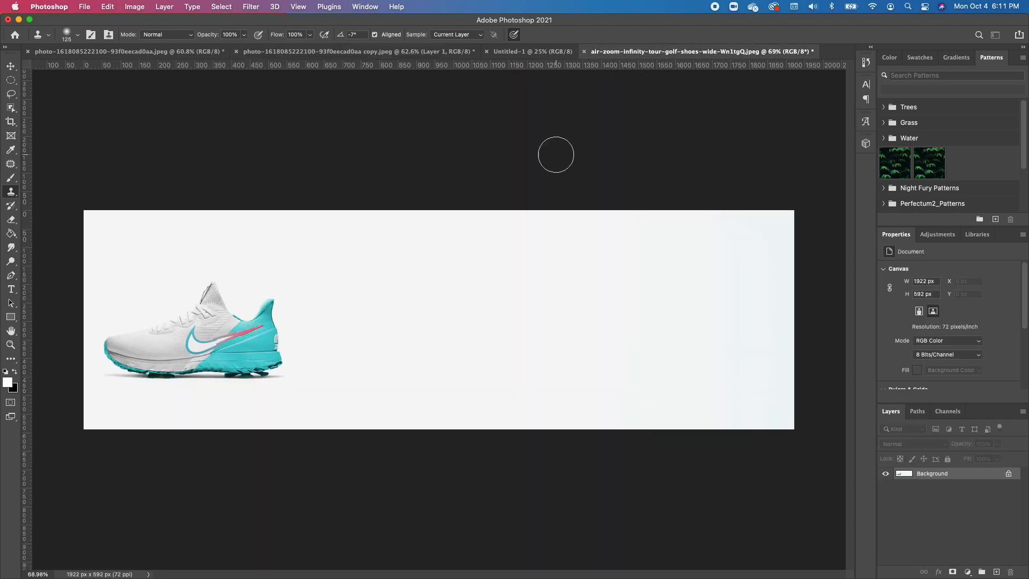
alt+click(200, 340)
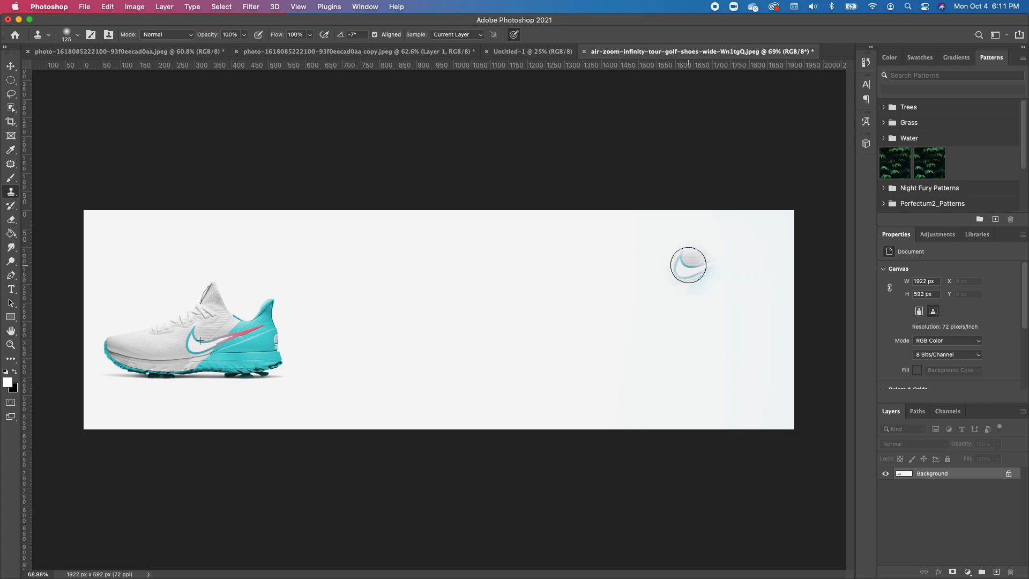
mouse_move(688, 267)
mouse_down()
mouse_move(652, 268)
mouse_move(728, 248)
mouse_move(655, 278)
mouse_move(644, 299)
mouse_move(724, 289)
mouse_move(719, 301)
mouse_move(749, 269)
mouse_move(723, 256)
mouse_move(668, 280)
mouse_move(624, 278)
mouse_move(692, 218)
mouse_move(710, 230)
mouse_move(597, 271)
mouse_move(683, 288)
mouse_move(758, 261)
mouse_up()
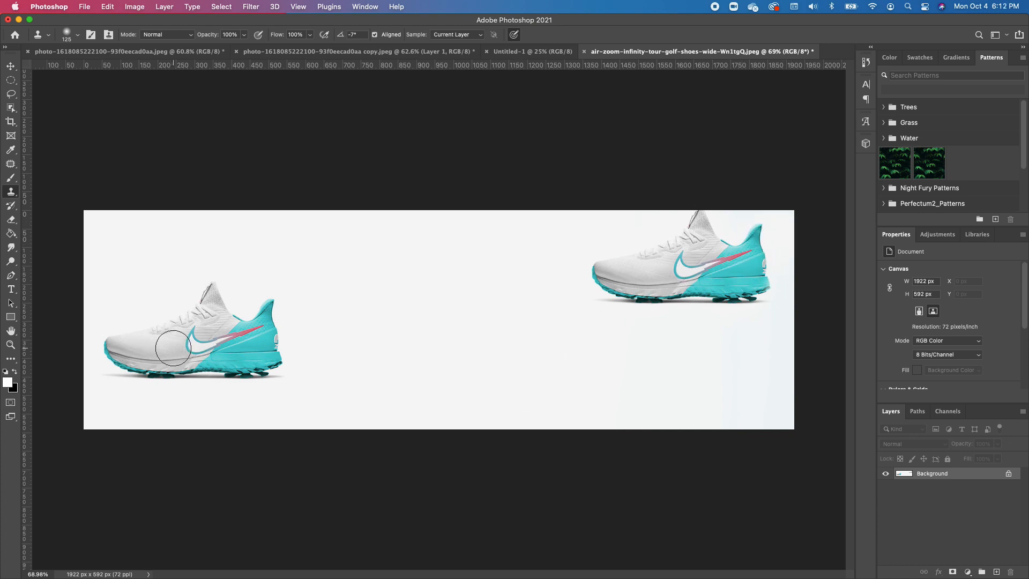
- Clone the original shoe twice more, once in the lower middle and once in the upper middle of the canvas
alt+click(184, 345)
mouse_move(519, 375)
mouse_down()
mouse_move(570, 375)
mouse_move(534, 377)
mouse_move(511, 362)
mouse_move(492, 382)
mouse_move(595, 375)
mouse_move(505, 372)
mouse_move(435, 386)
mouse_move(686, 391)
mouse_move(563, 320)
mouse_move(567, 367)
mouse_move(645, 384)
mouse_move(551, 330)
mouse_move(462, 388)
mouse_move(599, 417)
mouse_up()
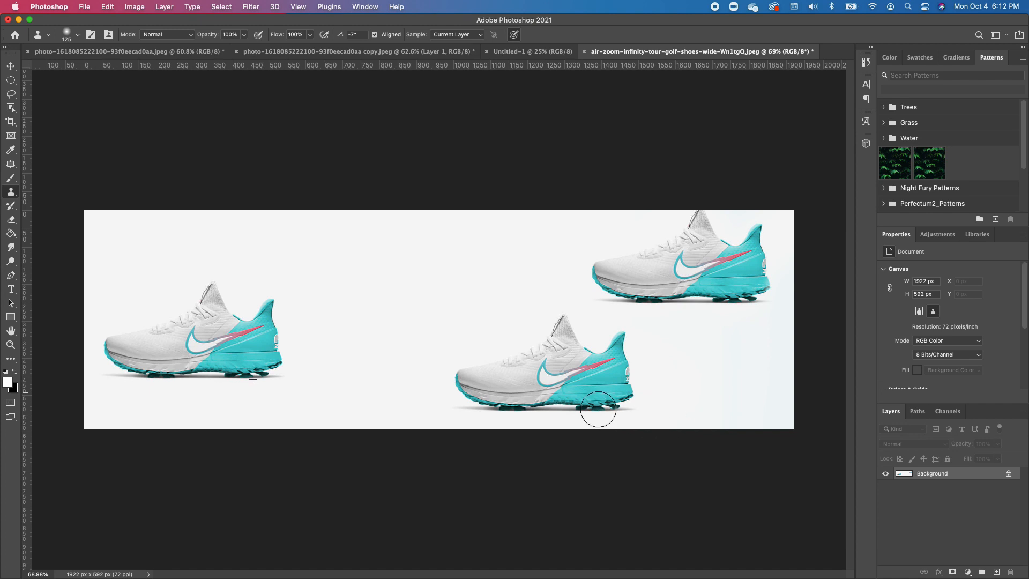
alt+click(180, 344)
mouse_move(458, 269)
mouse_down()
mouse_move(451, 232)
mouse_move(491, 289)
mouse_move(566, 229)
mouse_move(554, 286)
mouse_move(545, 247)
mouse_move(485, 267)
mouse_up()
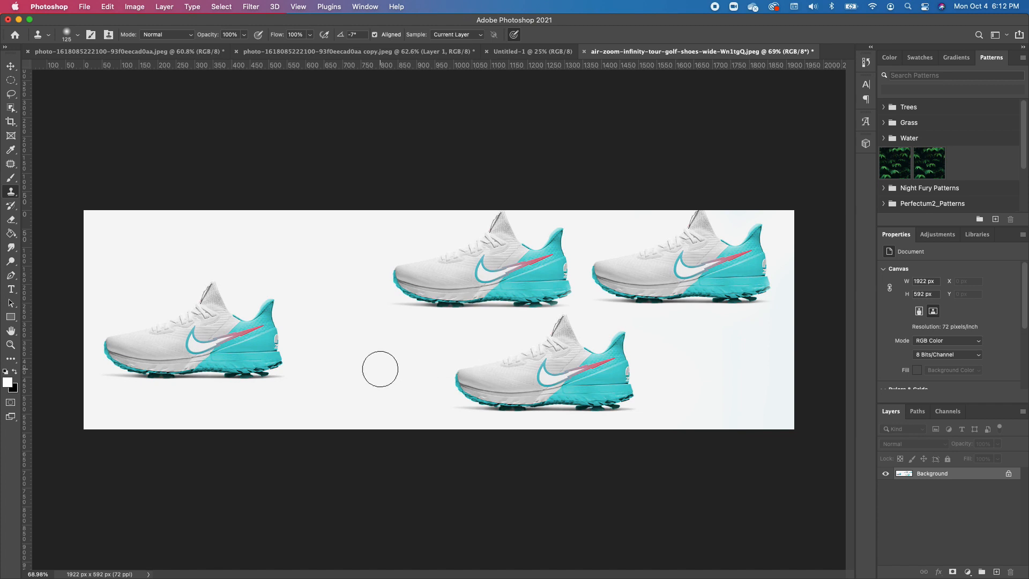
- Try erasing the three cloned shoes and their background with the 250 px Eraser tool, and undo the erasing
click(11, 219)
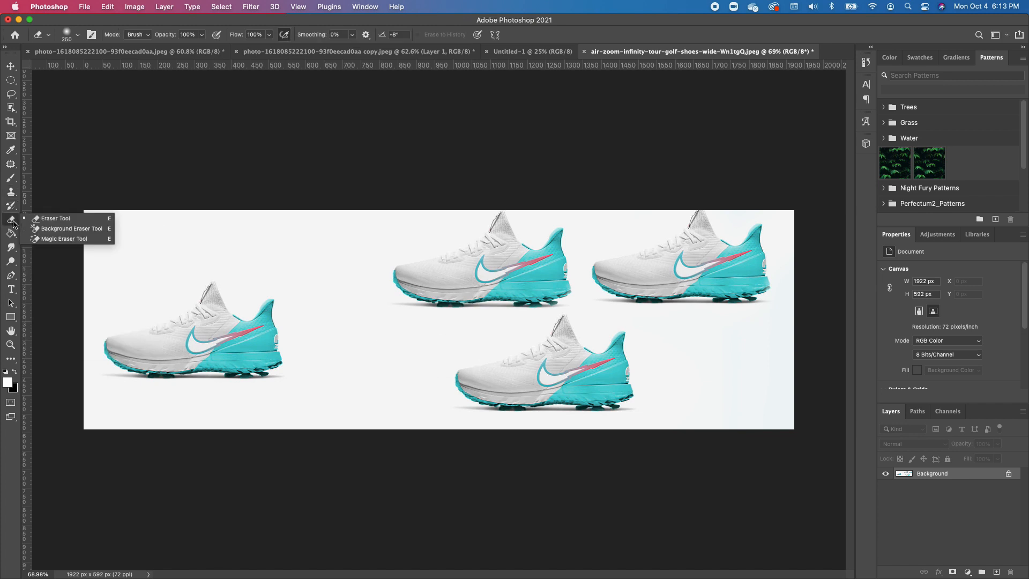
click(56, 218)
mouse_move(558, 217)
mouse_down()
mouse_move(579, 212)
mouse_move(453, 212)
mouse_move(460, 232)
mouse_move(713, 253)
mouse_move(501, 262)
mouse_move(840, 214)
mouse_move(775, 278)
mouse_move(707, 305)
mouse_move(635, 234)
mouse_move(509, 317)
mouse_move(549, 360)
mouse_move(710, 361)
mouse_move(711, 402)
mouse_move(487, 433)
mouse_move(430, 334)
mouse_move(451, 255)
mouse_move(482, 239)
mouse_up()
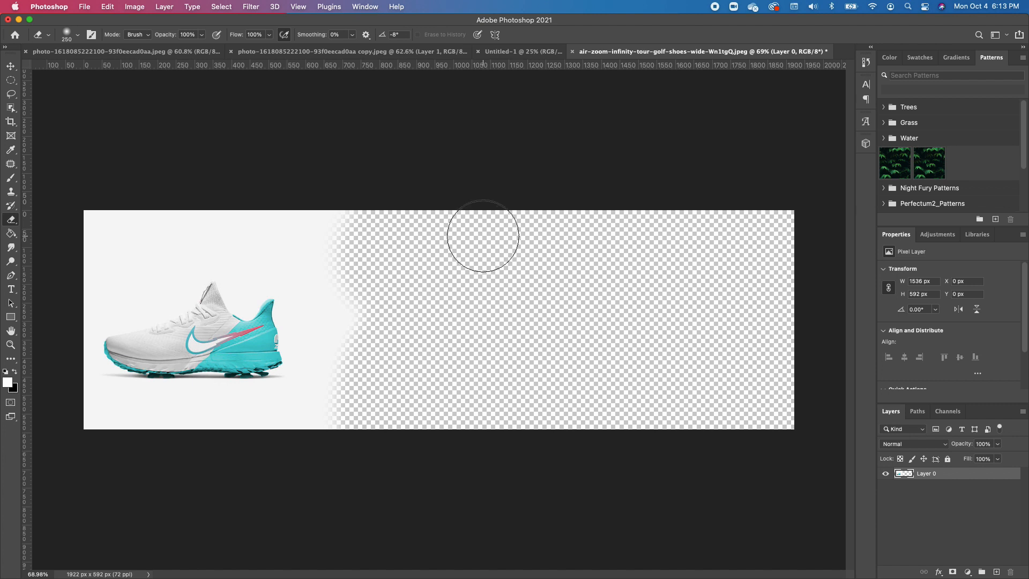
key(super+z)
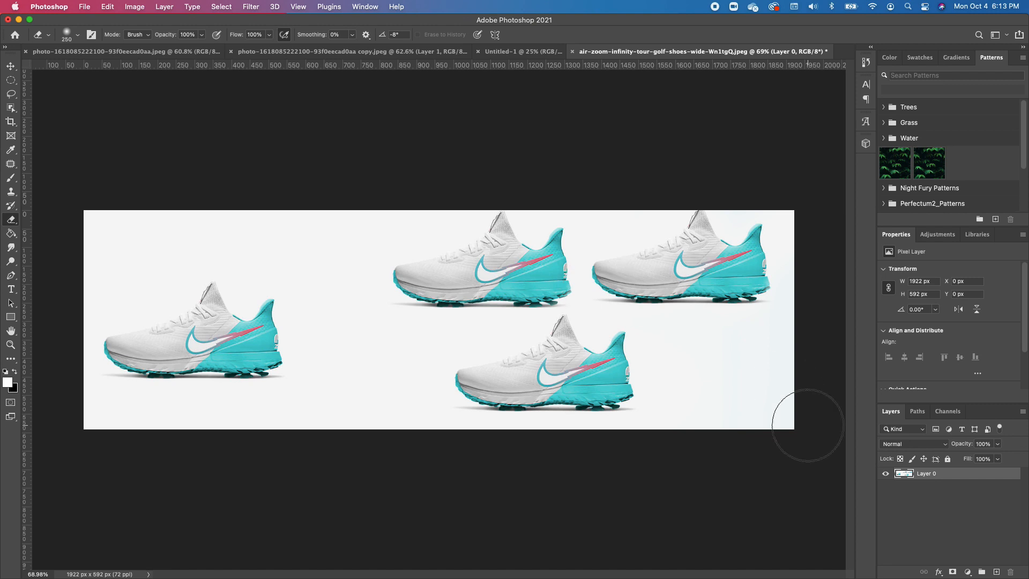
- Add a layer mask to the shoe layer and reduce the Brush tip to 200 px
click(953, 572)
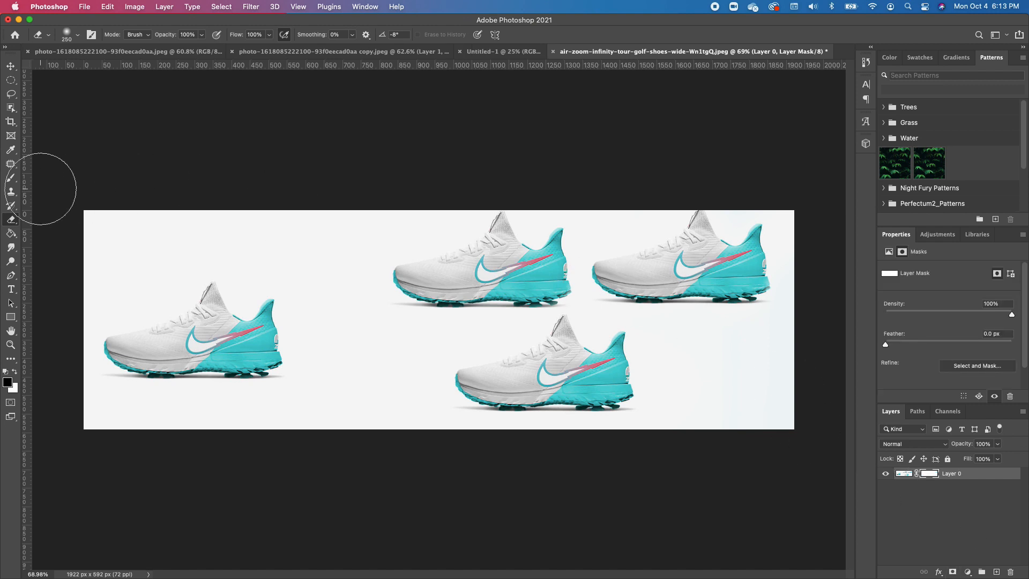
click(11, 179)
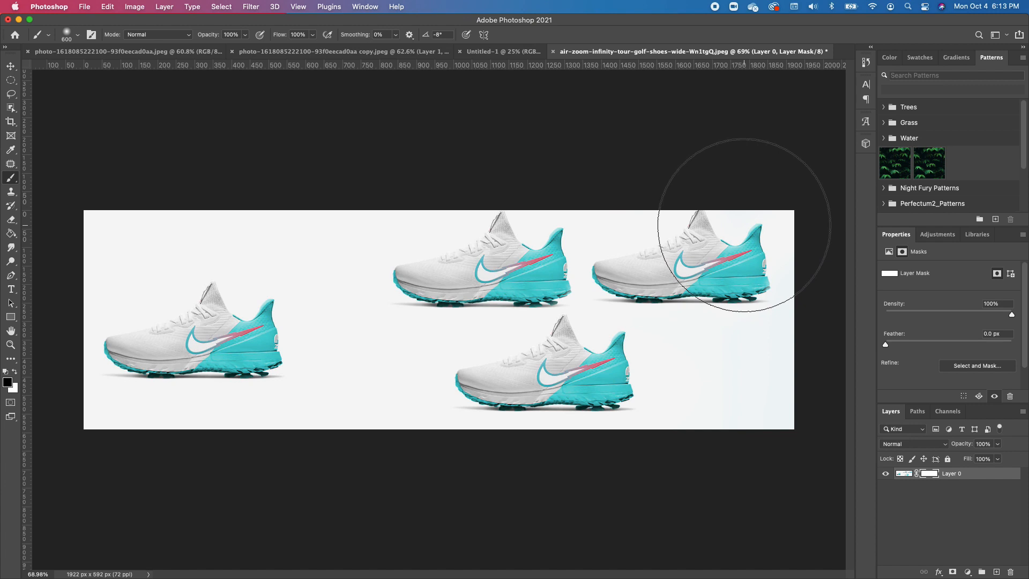
key(bracketleft)
key(bracketleft)
key(bracketleft)
key(bracketleft)
key(bracketleft)
key(bracketleft)
key(bracketleft)
key(bracketleft)
key(bracketleft)
- Hide the upper-right cloned shoe by painting black on the layer mask, and disable the mask
click(750, 224)
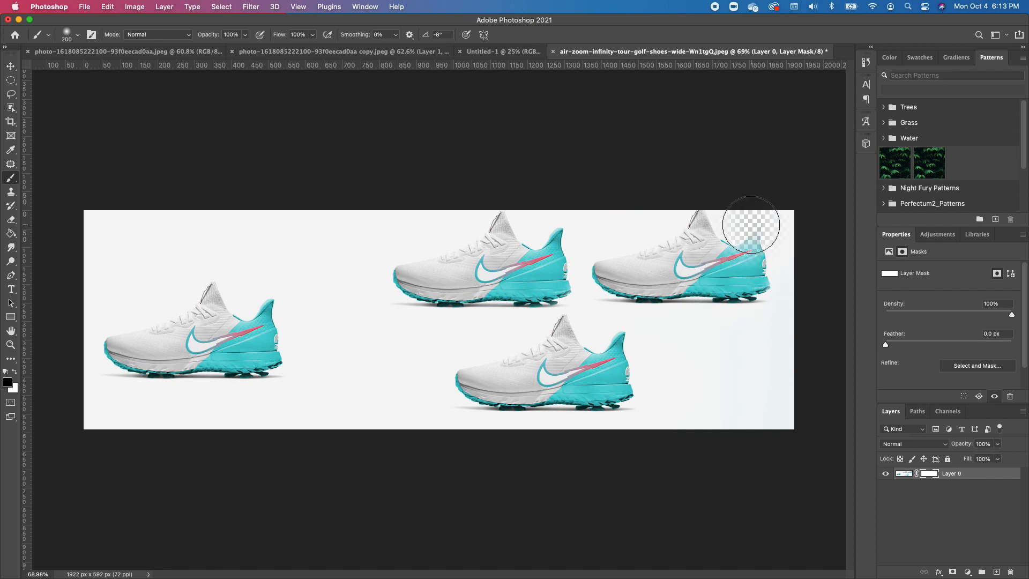
mouse_move(751, 225)
mouse_down()
mouse_move(712, 239)
mouse_move(676, 231)
mouse_move(696, 261)
mouse_move(769, 294)
mouse_move(780, 253)
mouse_move(682, 288)
mouse_move(632, 258)
mouse_move(650, 280)
mouse_up()
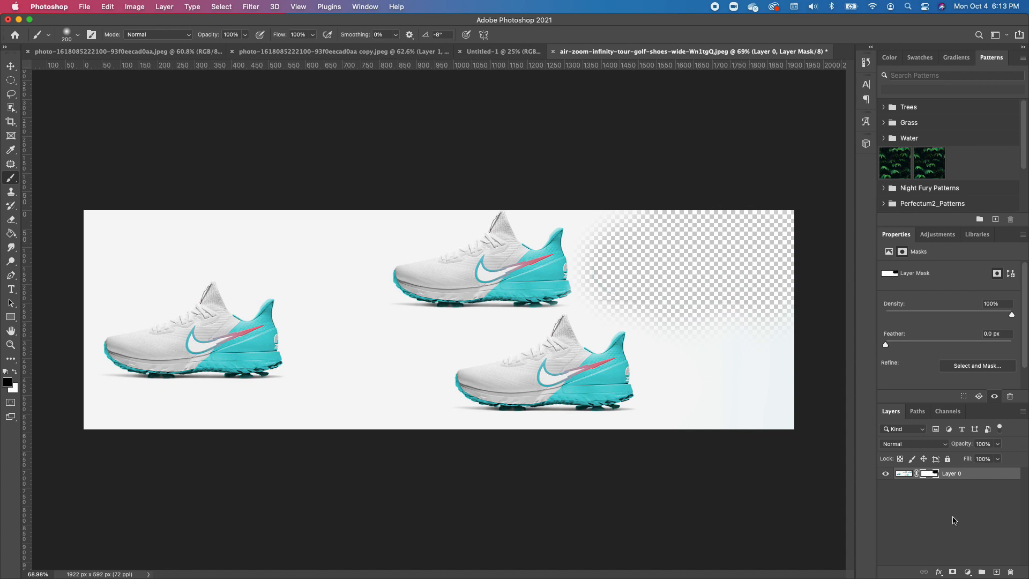
right_click(933, 476)
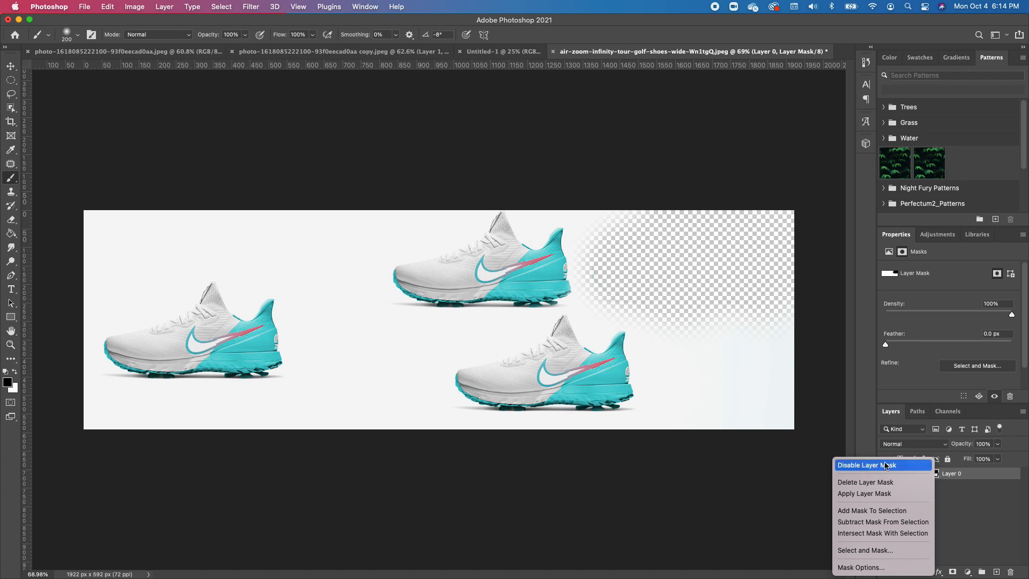
click(868, 465)
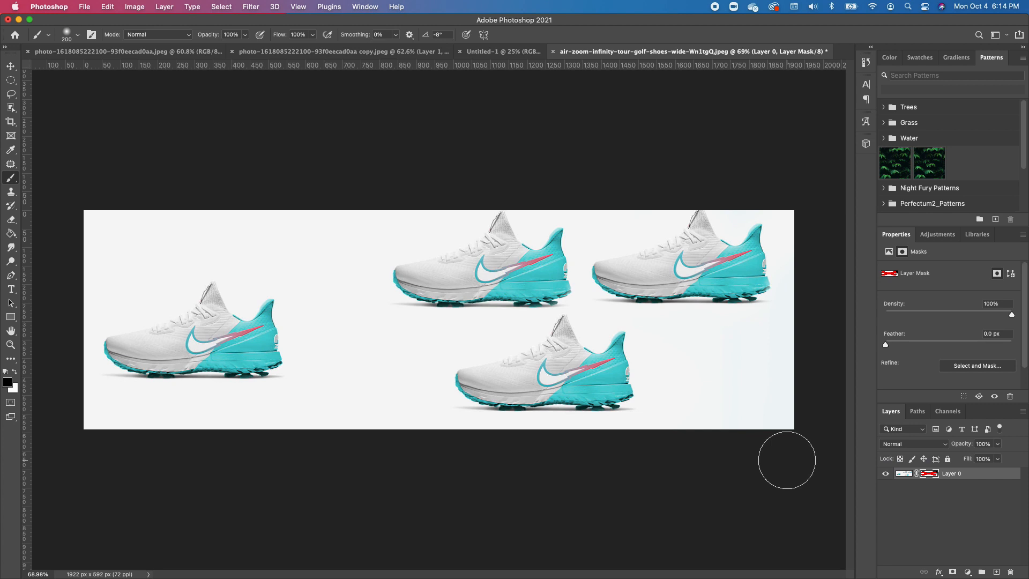
- In the SMILE document, fill the pink background layer with purple #6a13e1 using the Paint Bucket tool
click(11, 237)
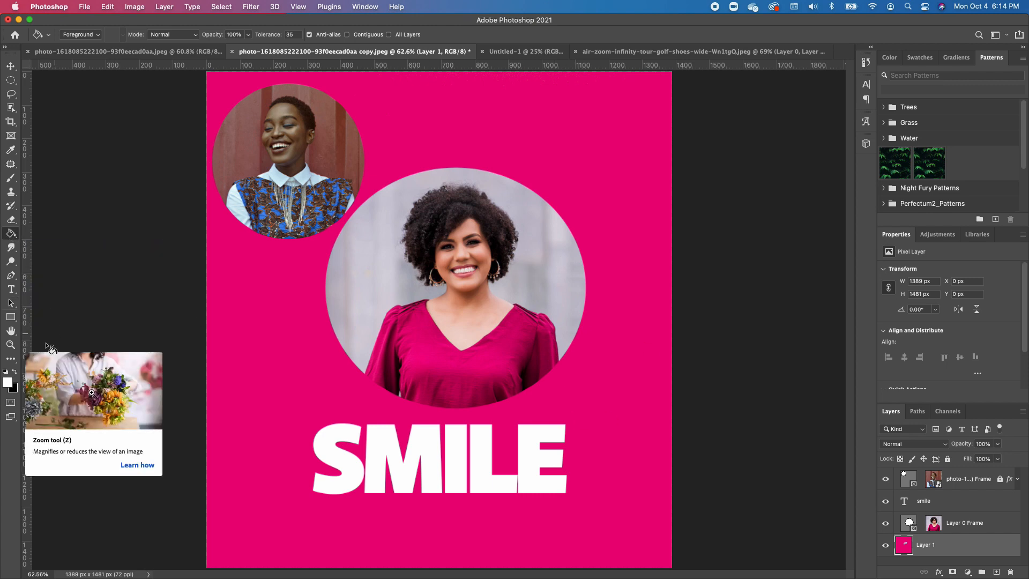
click(8, 382)
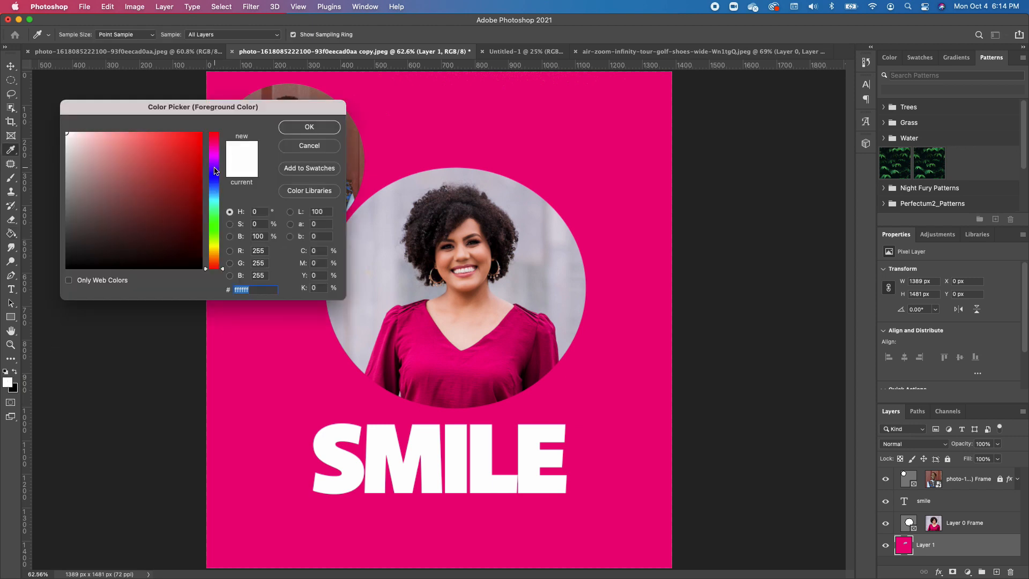
click(213, 168)
click(192, 143)
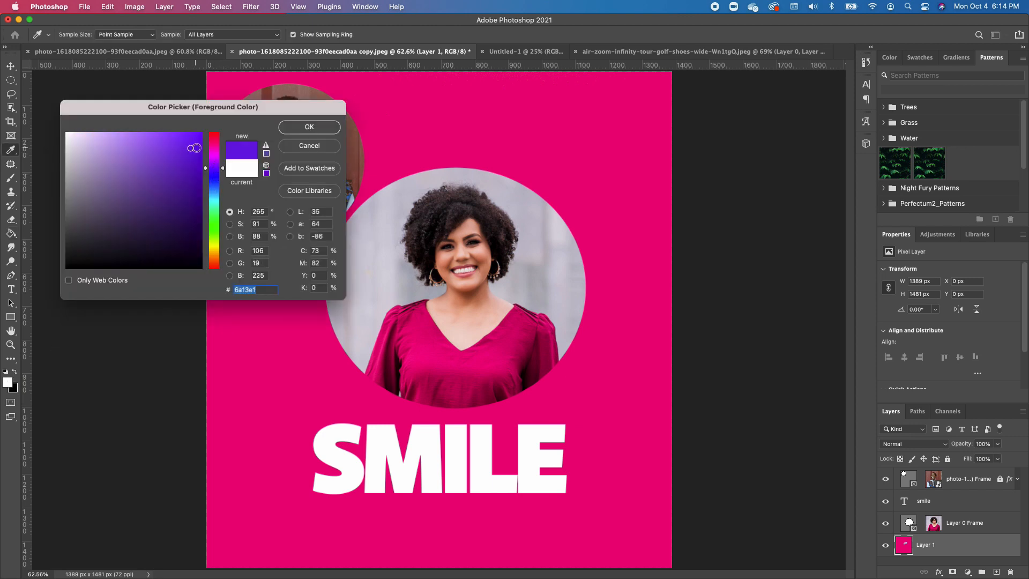
click(317, 128)
key(g)
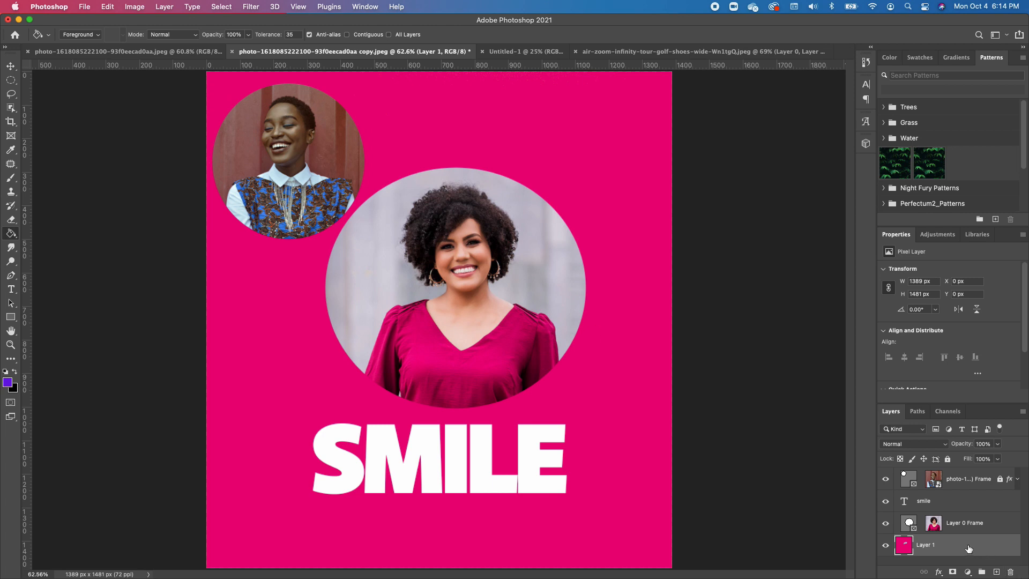
click(544, 113)
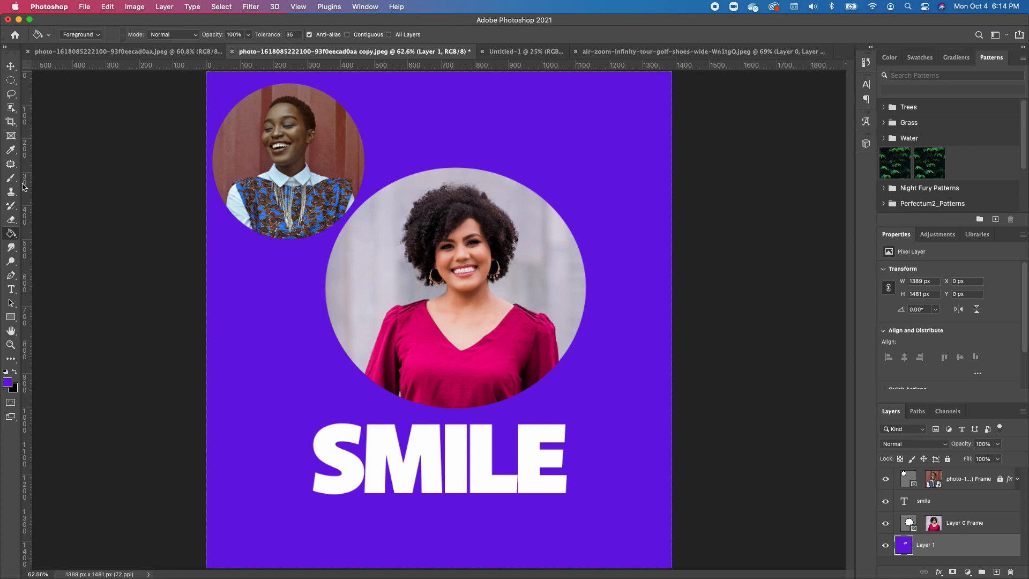
- Fill the background layer with a vertical linear gradient from magenta at the canvas bottom to turquoise near the top
right_click(16, 235)
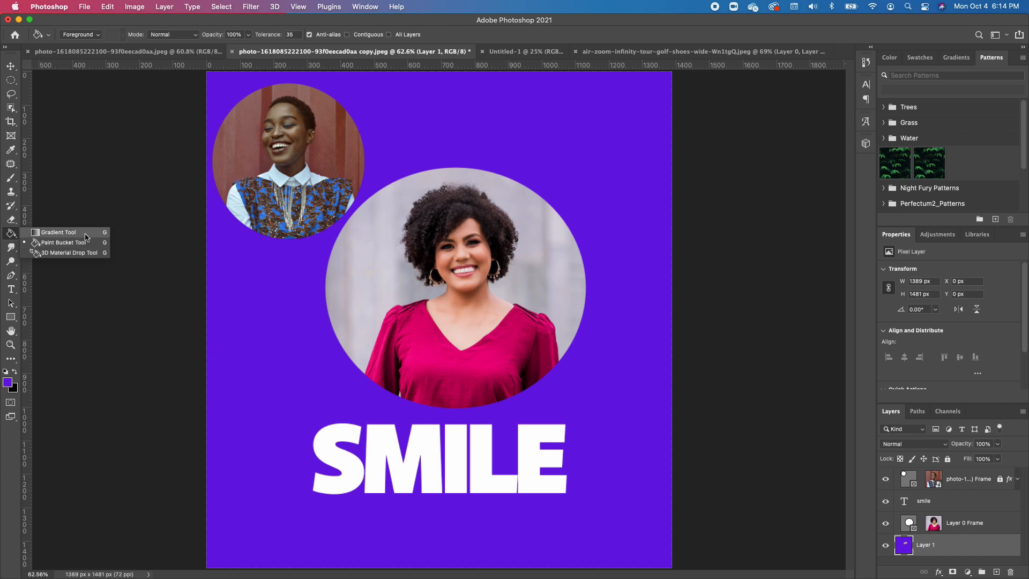
click(59, 232)
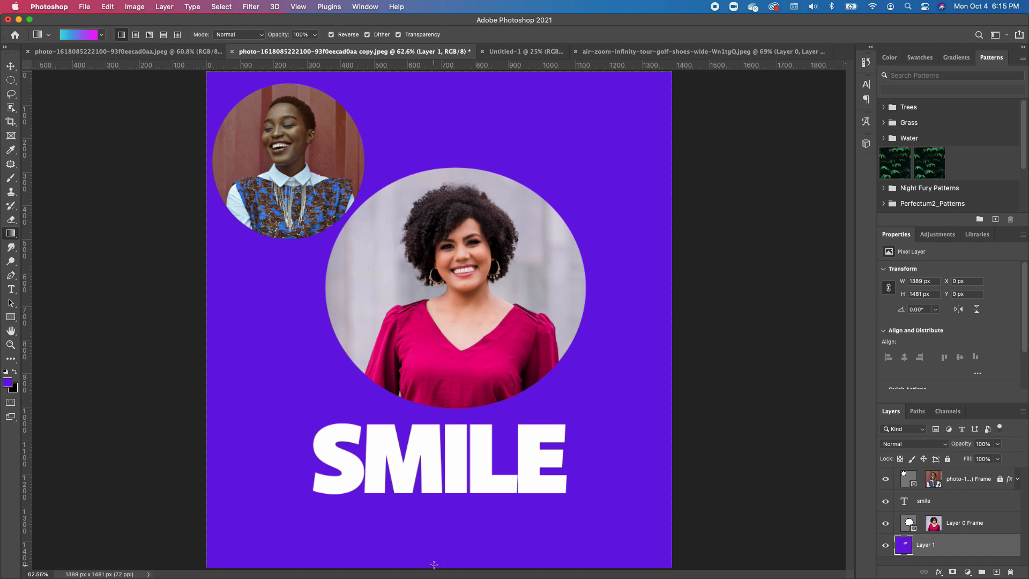
drag(434, 564, 439, 107)
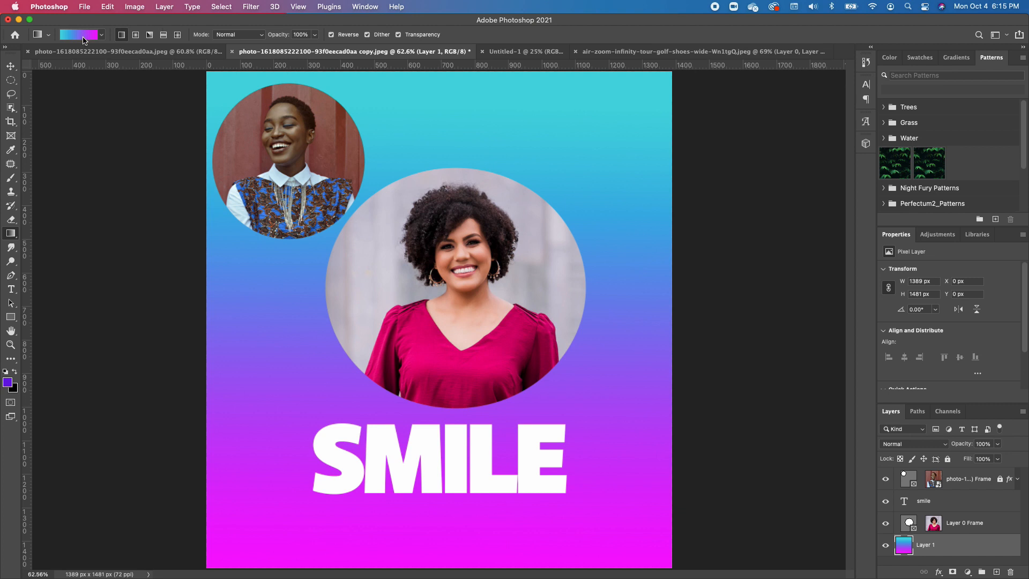
- Refill the background layer with a light-blue-to-pink linear gradient, trying vertical and diagonal directions and ending with pink in the canvas's upper-right corner
drag(443, 90, 425, 545)
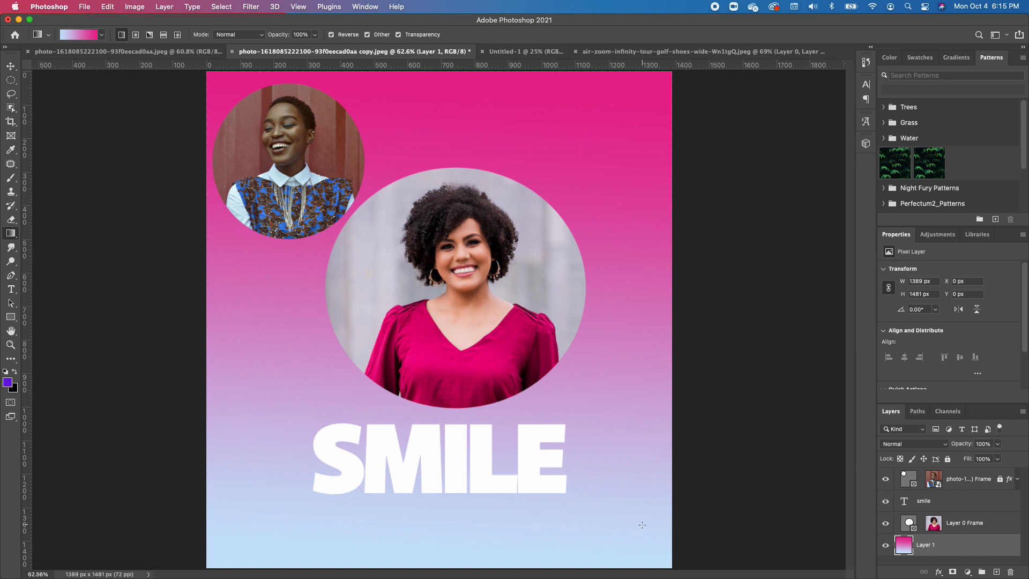
drag(593, 520, 322, 161)
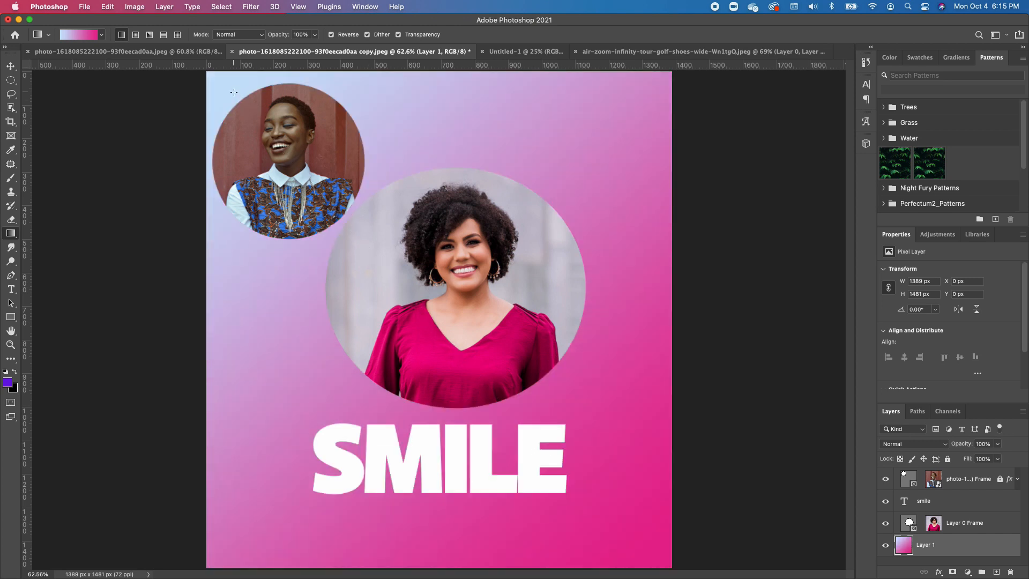
drag(636, 97, 320, 507)
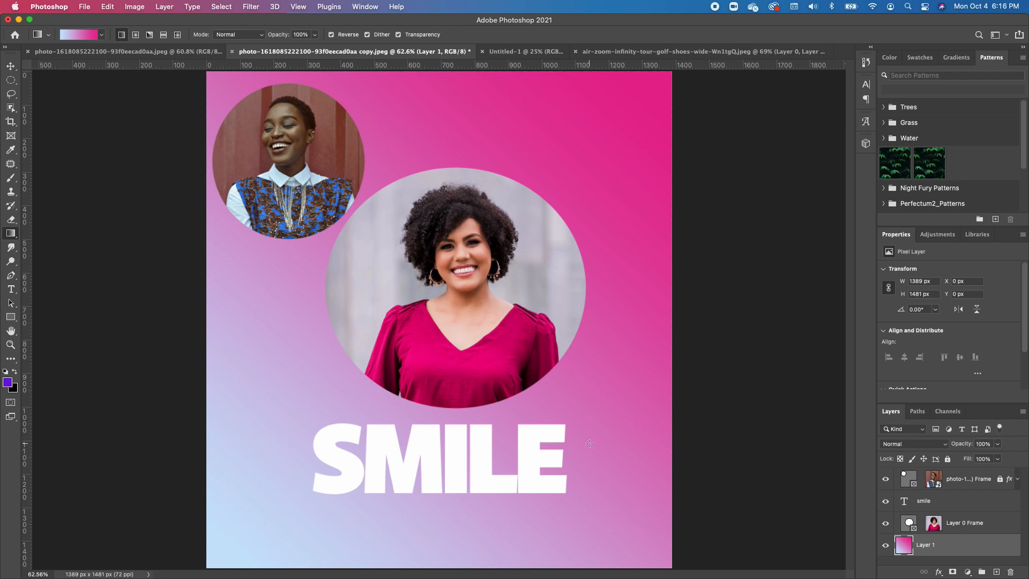
- Add a Gradient fill layer above the pink background layer and set its style to Radial
click(967, 572)
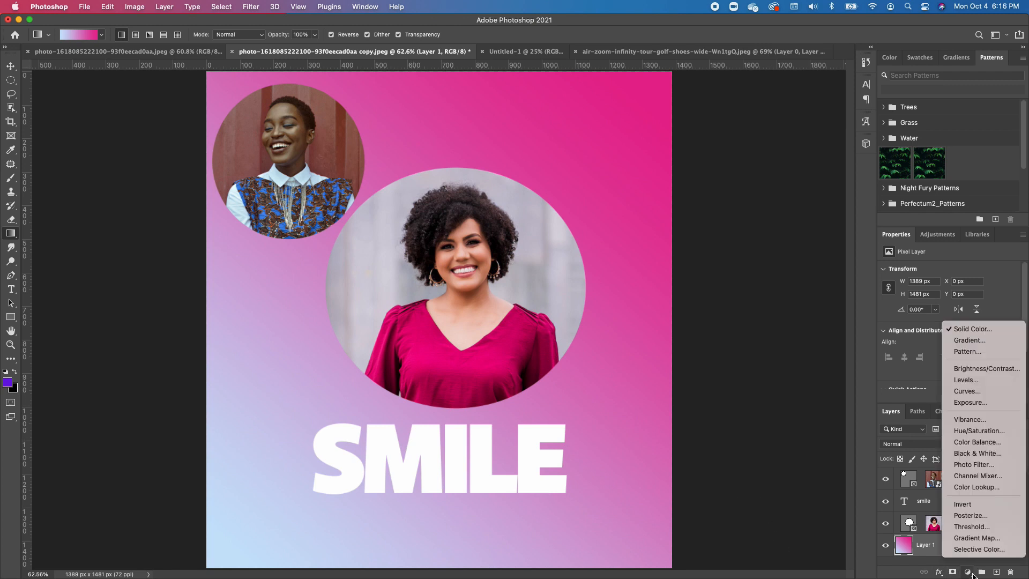
click(985, 341)
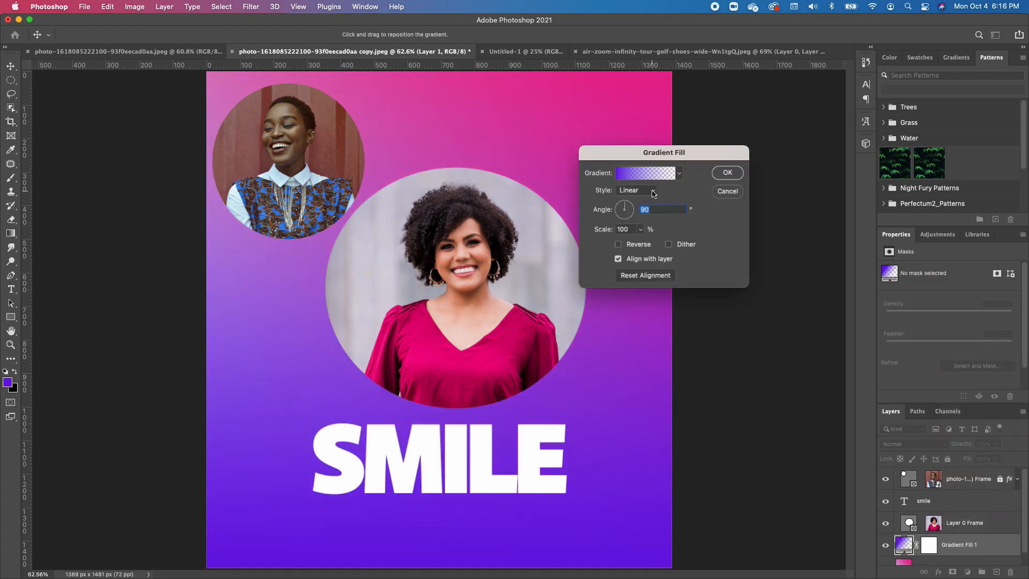
click(653, 193)
click(654, 199)
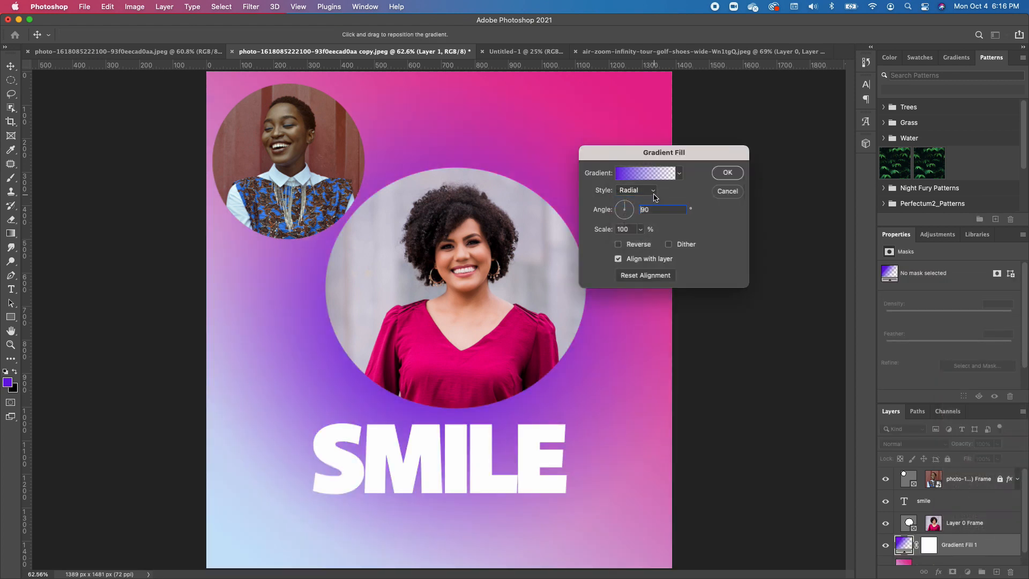
- Change the gradient fill's style to Reflected and rotate its angle toward horizontal
click(655, 193)
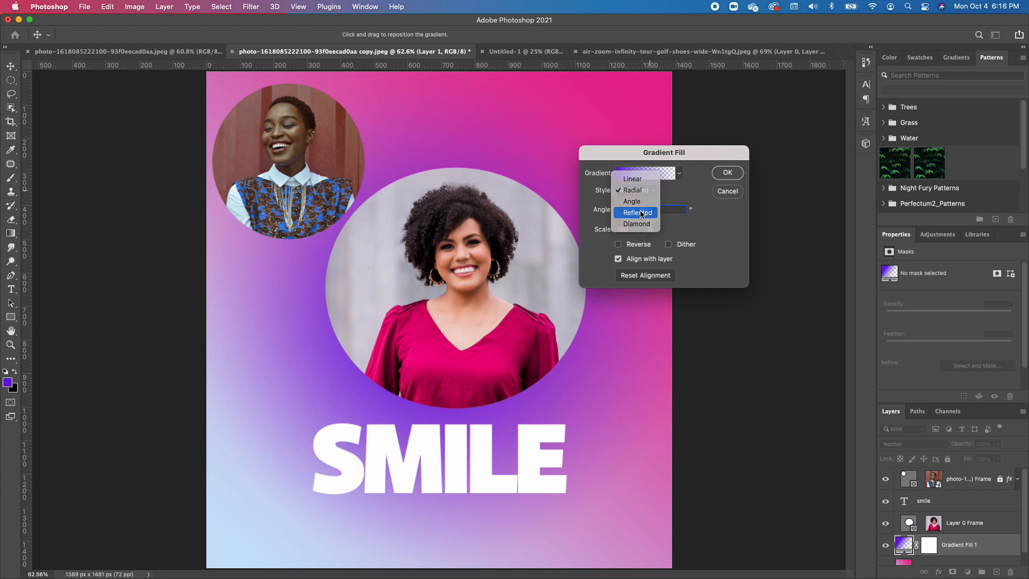
click(641, 213)
click(650, 193)
click(651, 193)
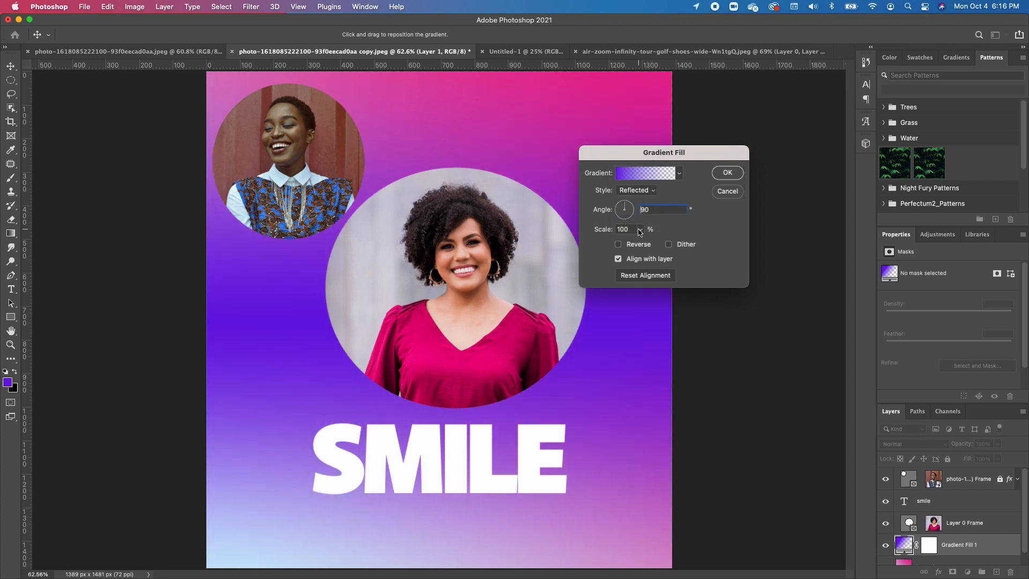
click(631, 207)
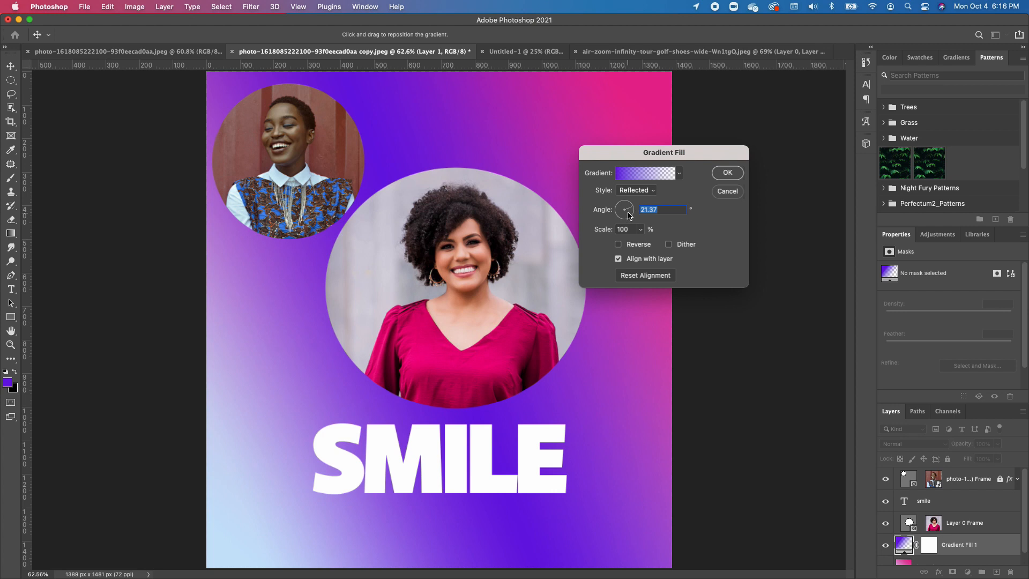
click(632, 214)
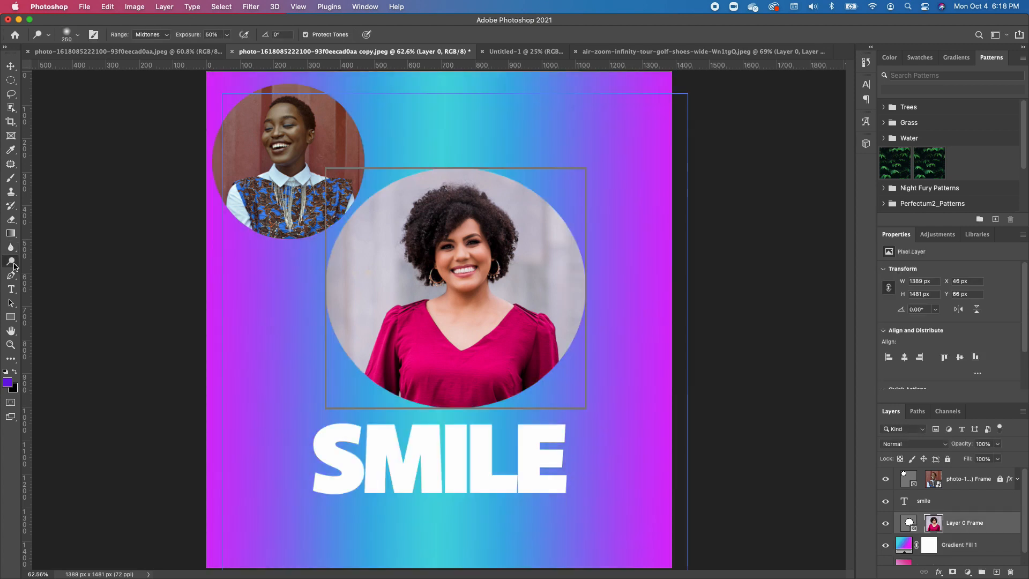
- Lighten the background and clothing along the right side of the smaller circular portrait with the Dodge tool
right_click(12, 262)
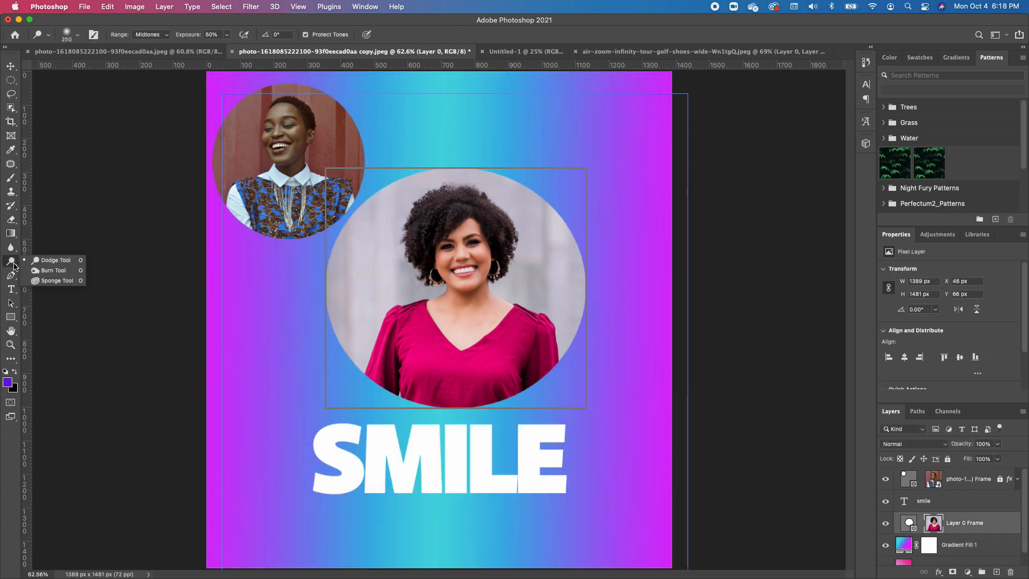
click(51, 262)
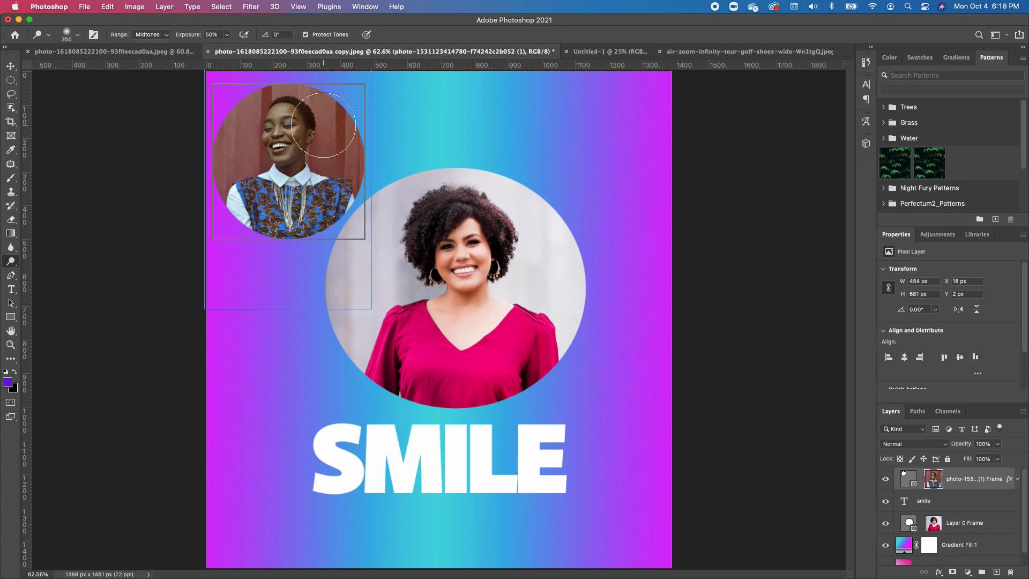
click(329, 119)
mouse_move(330, 119)
mouse_down()
mouse_move(327, 195)
mouse_move(304, 88)
mouse_move(304, 203)
mouse_move(282, 248)
mouse_move(305, 111)
mouse_move(286, 241)
mouse_move(311, 236)
mouse_move(315, 99)
mouse_move(330, 156)
mouse_move(277, 247)
mouse_move(313, 224)
mouse_move(338, 117)
mouse_move(352, 140)
mouse_move(346, 212)
mouse_up()
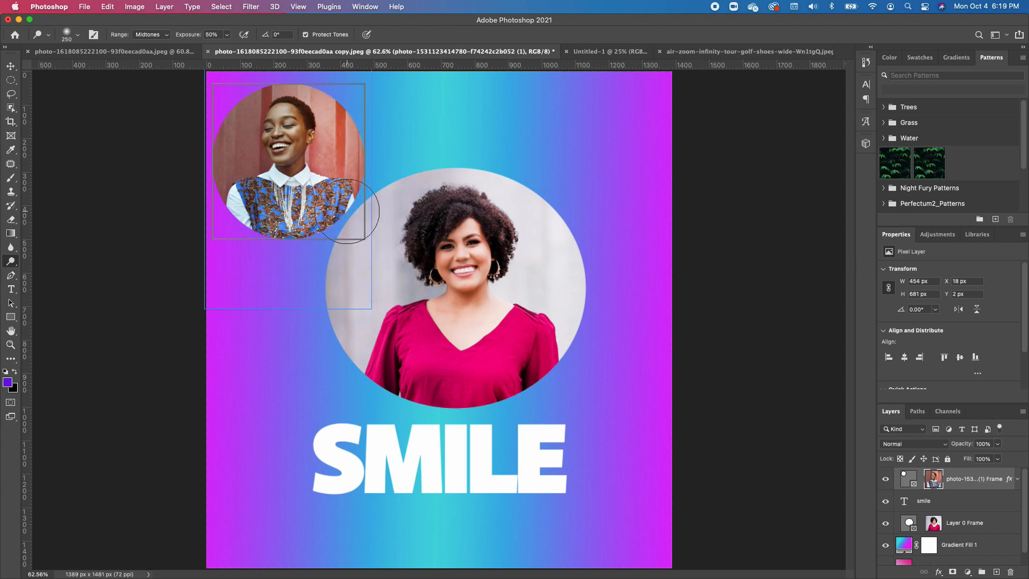
- Darken the area around the top of the head in the smaller circular portrait with the Burn tool
right_click(11, 261)
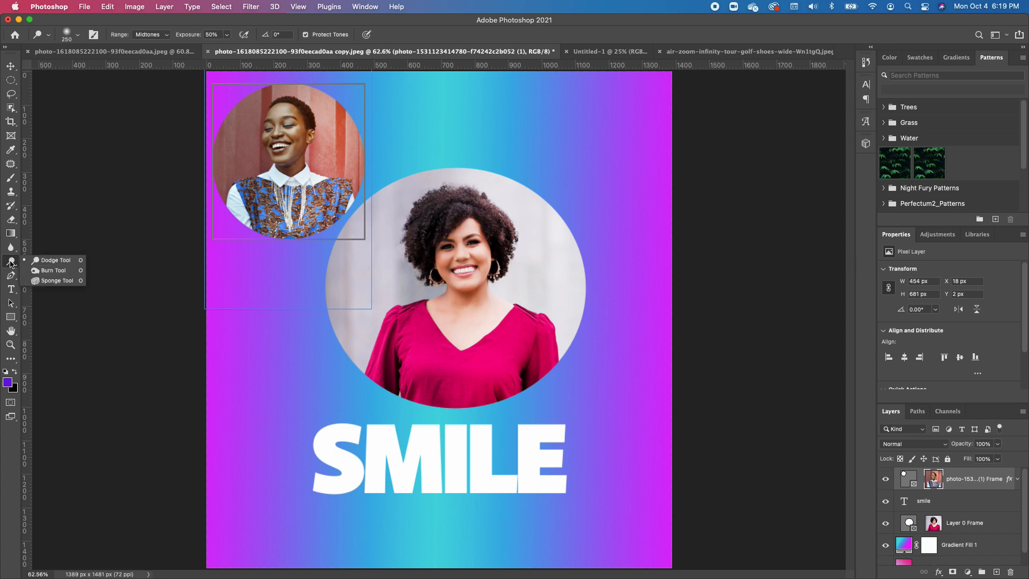
click(45, 271)
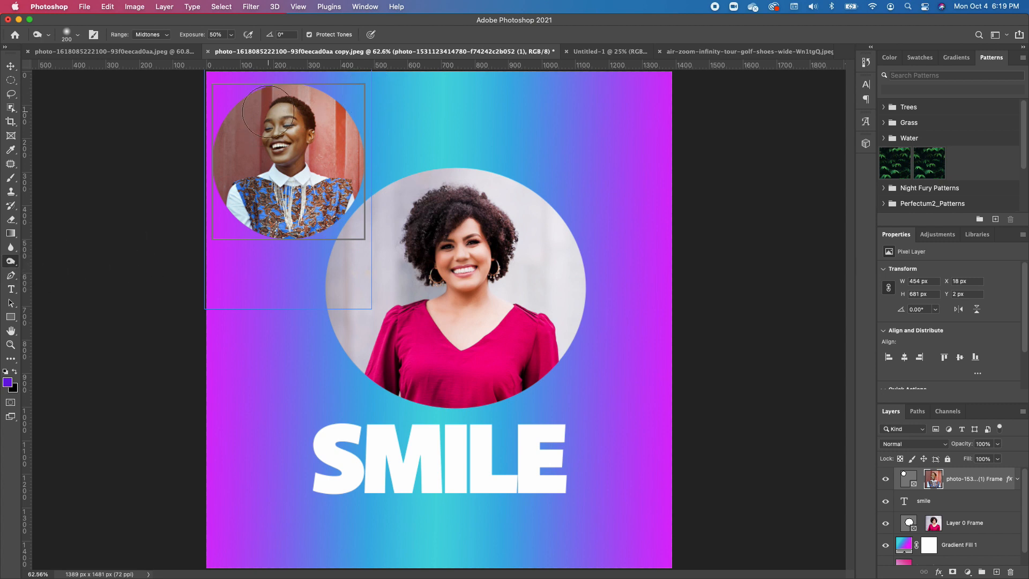
mouse_move(287, 101)
mouse_down()
mouse_move(325, 168)
mouse_move(319, 223)
mouse_move(291, 253)
mouse_move(349, 168)
mouse_move(333, 95)
mouse_move(271, 81)
mouse_up()
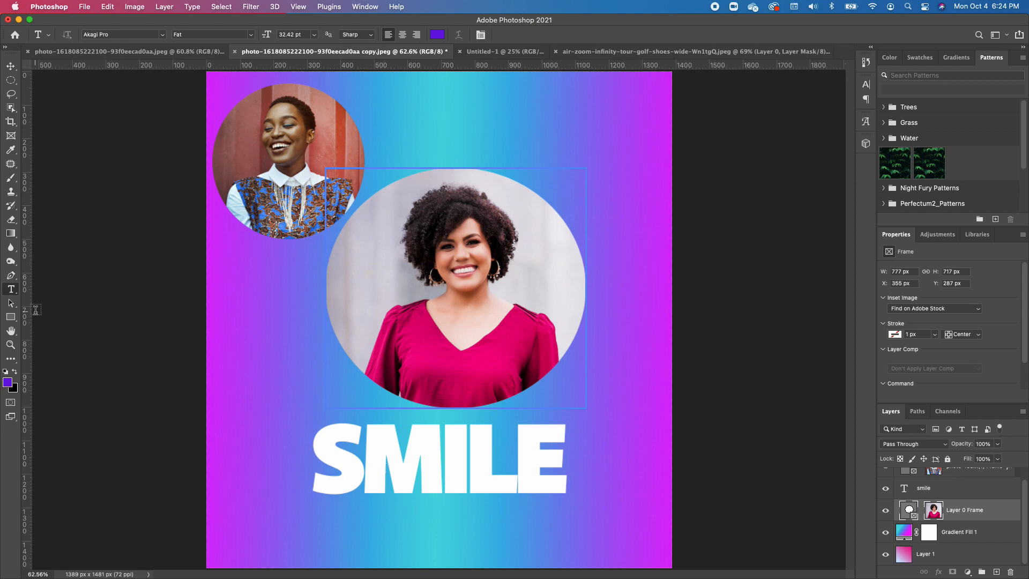
- Add the vertical text "smile" below the smaller circular portrait using the Vertical Type tool
click(13, 291)
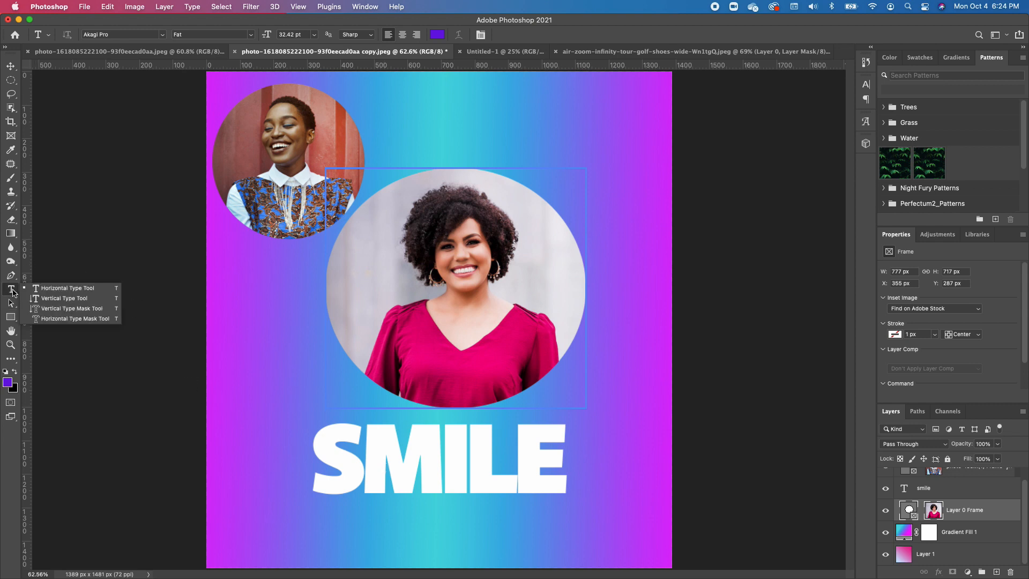
click(68, 298)
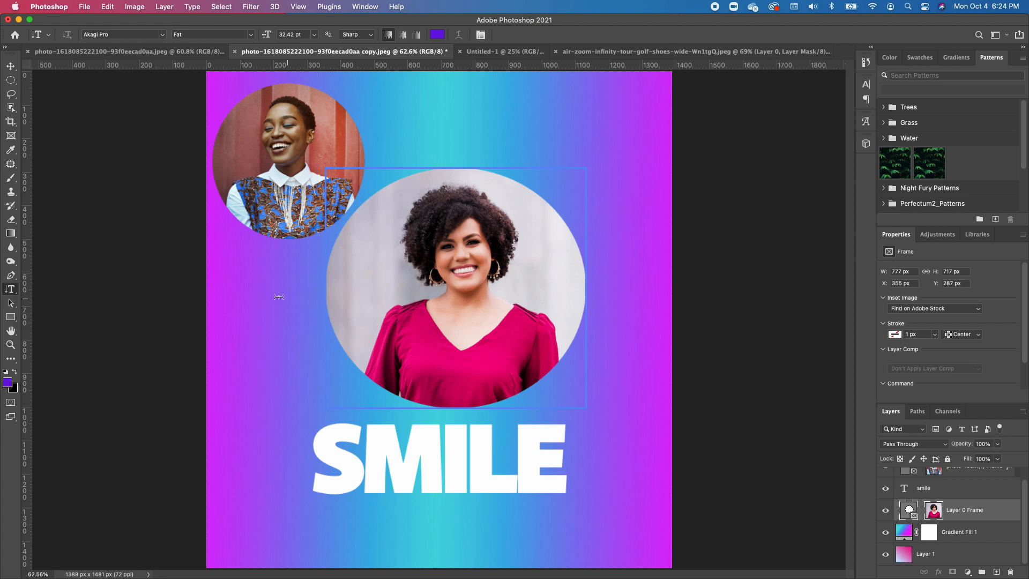
click(259, 269)
text(smi)
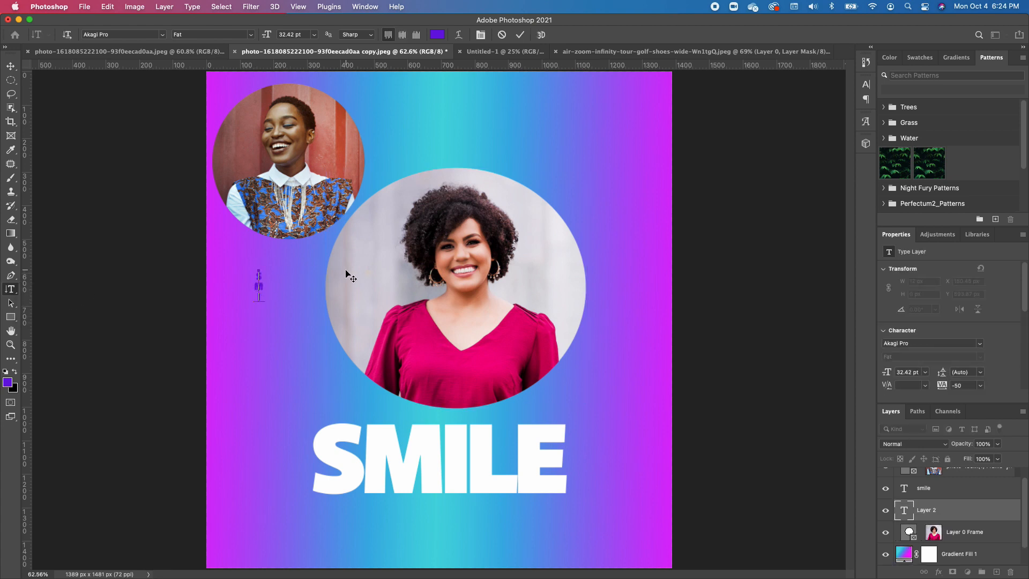
- Scale the vertical SMILE text up proportionally to about 484%
click(11, 66)
key(super+t)
drag(264, 322, 324, 519)
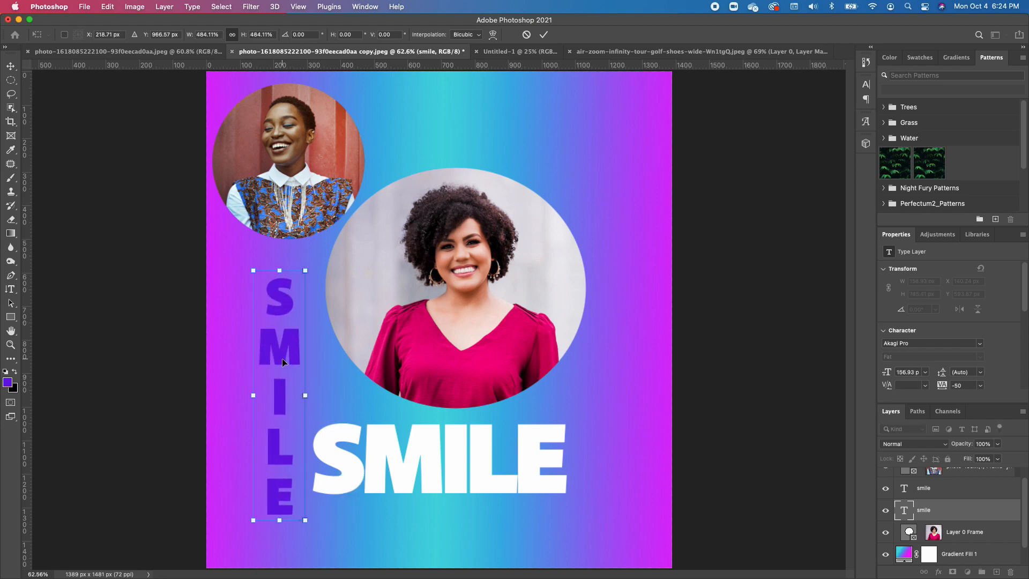
key(Return)
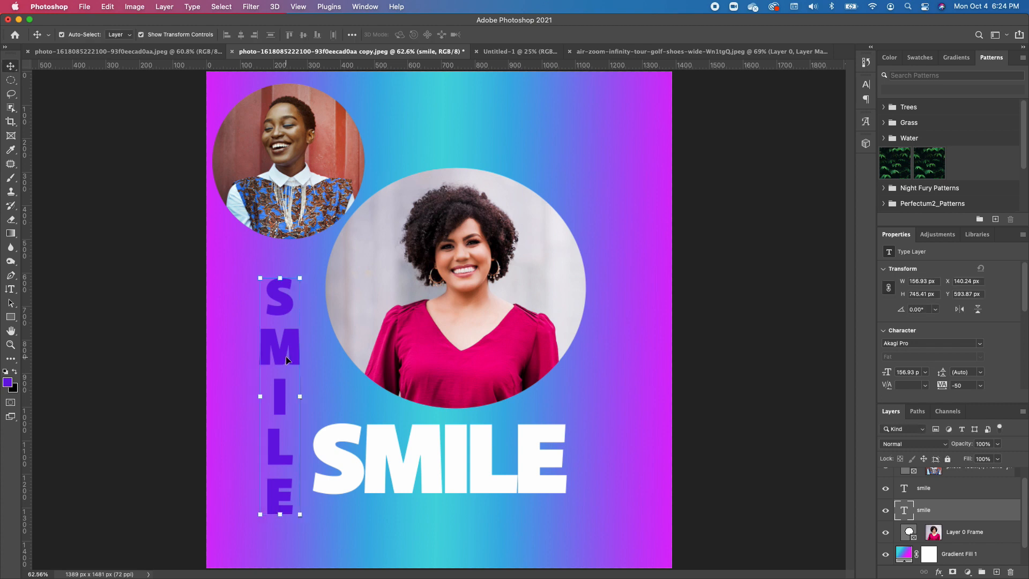
- Recolor the vertical SMILE text to near-white #f7f6f8
double_click(276, 339)
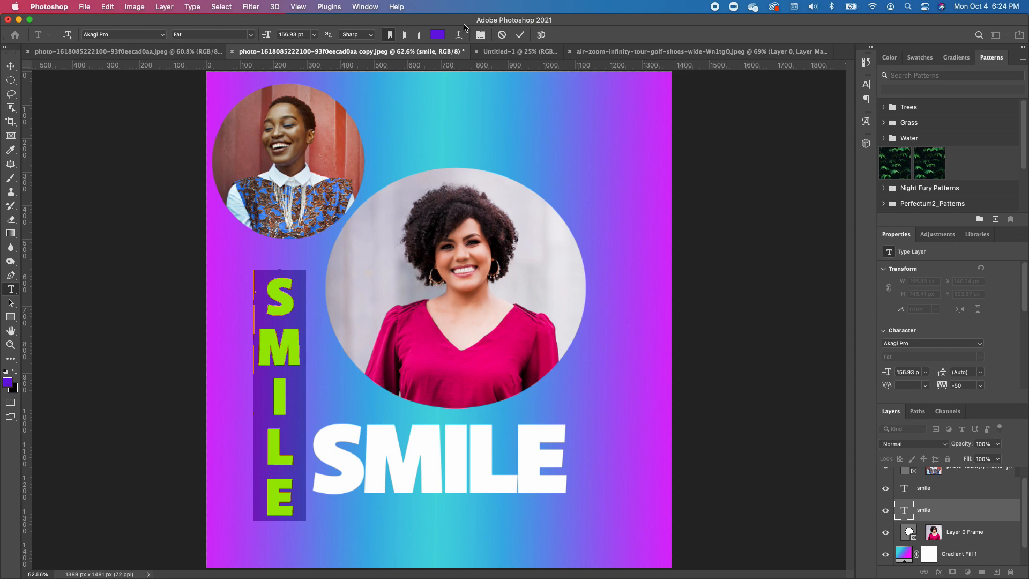
click(441, 35)
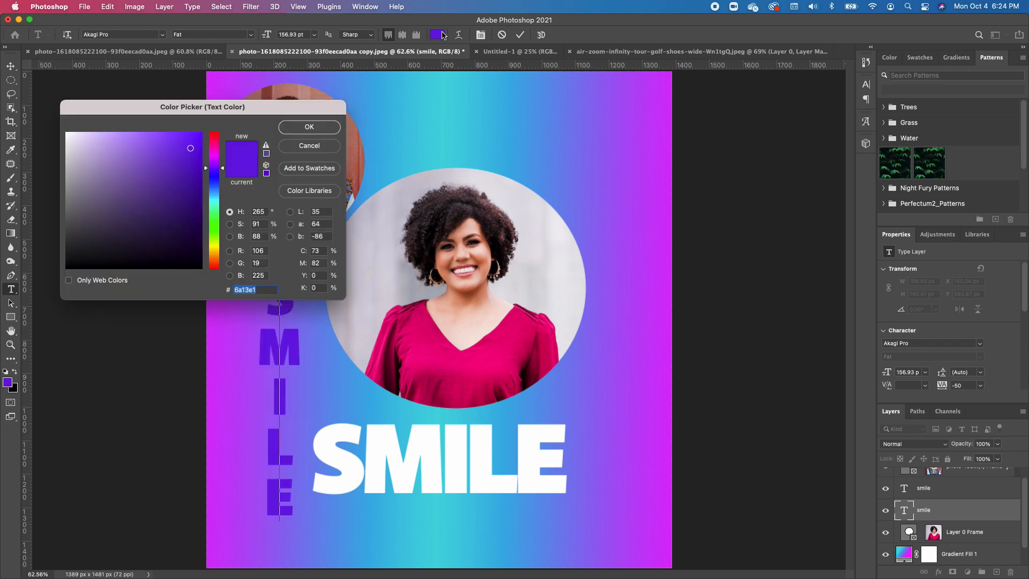
click(67, 135)
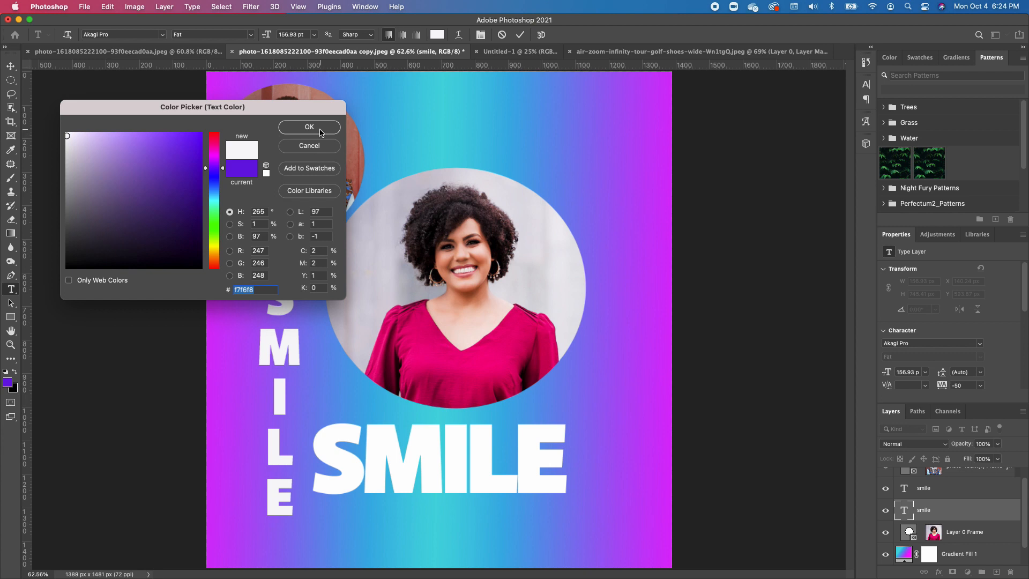
click(321, 131)
- Draw a rectangle shape about 889 × 293 px around the horizontal SMILE text
click(15, 319)
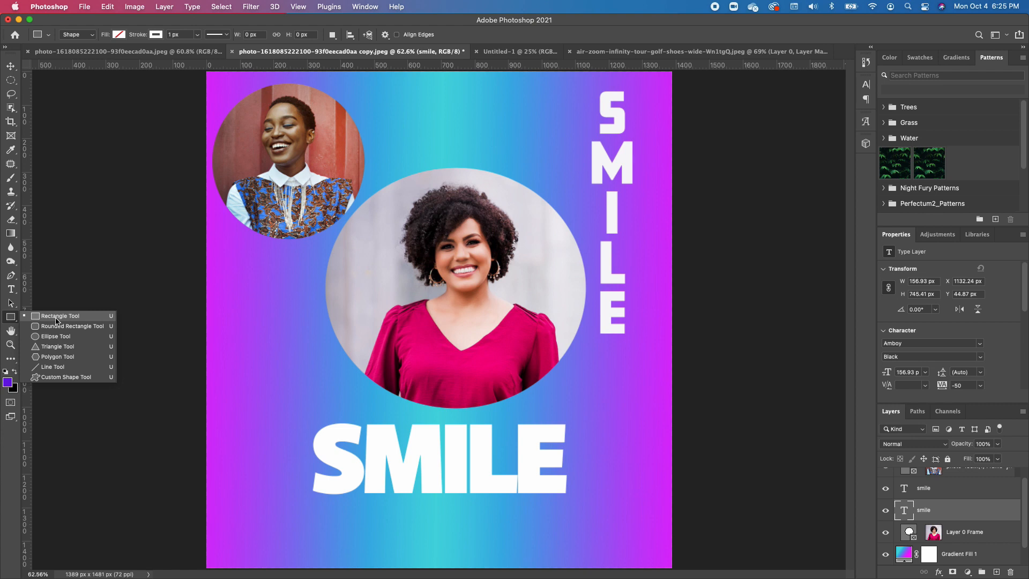
click(56, 317)
drag(292, 413, 590, 510)
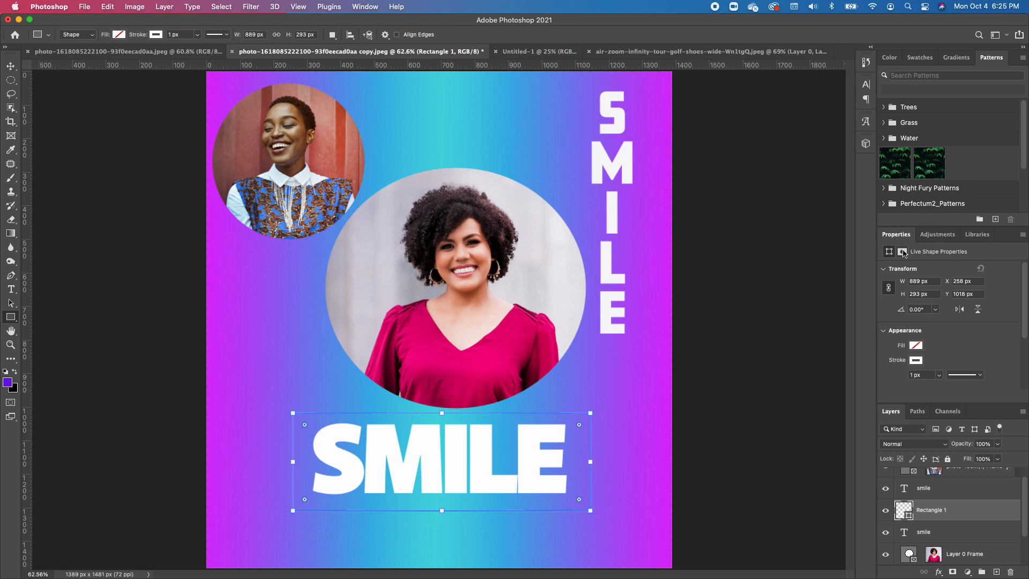
click(365, 7)
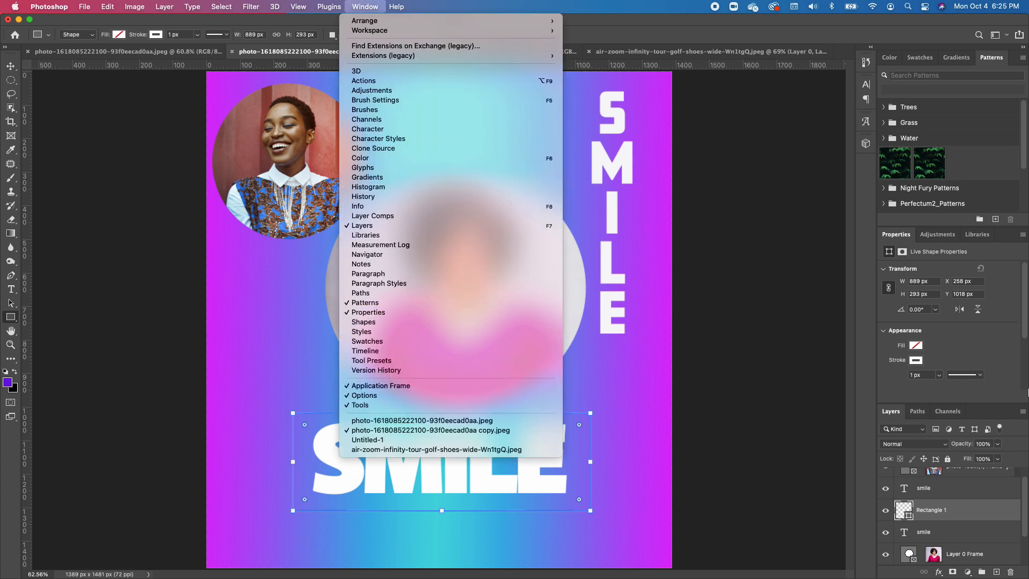
click(938, 357)
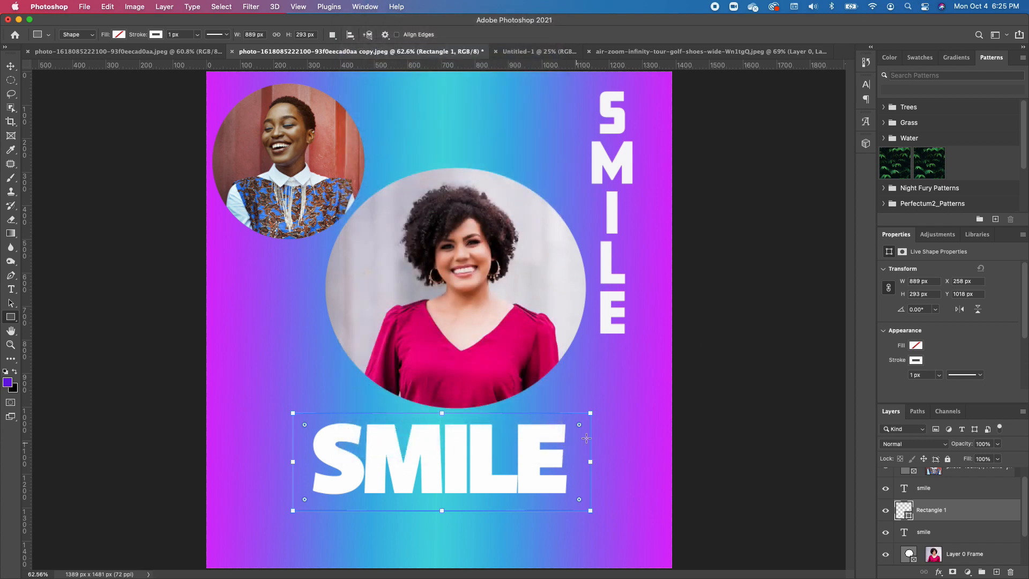
- Set the rectangle's stroke color to the recently used pink
click(918, 364)
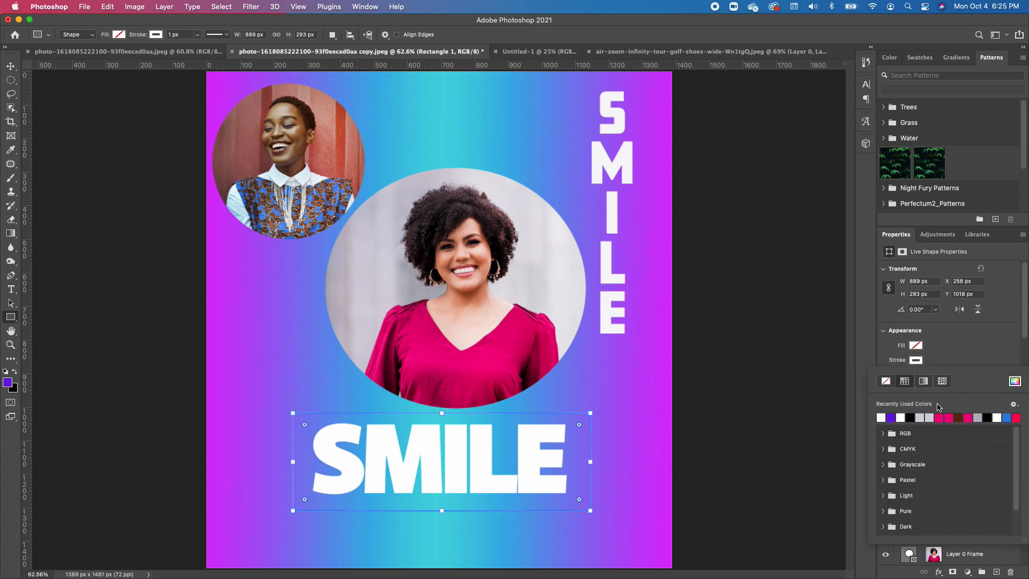
click(948, 418)
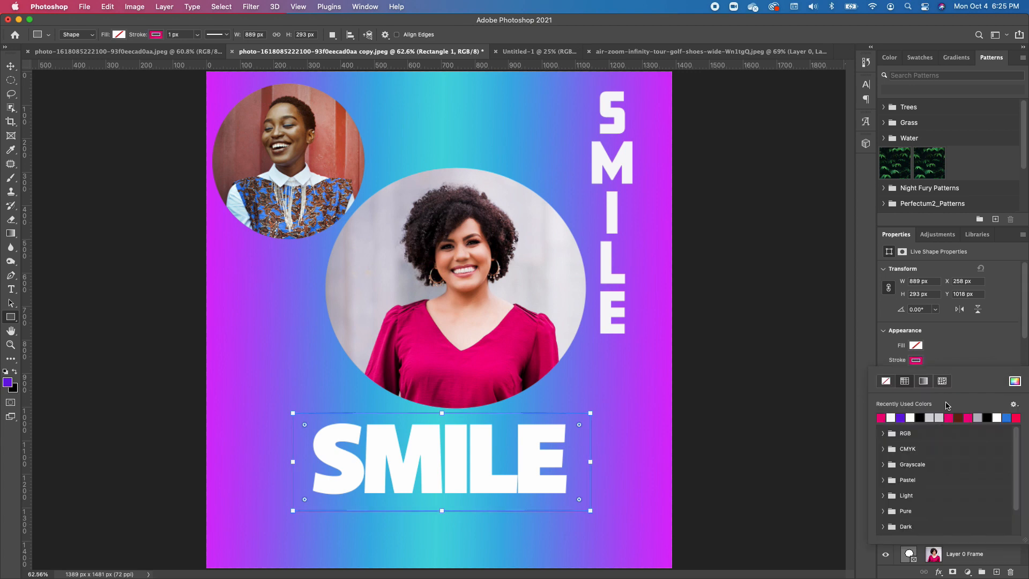
click(957, 346)
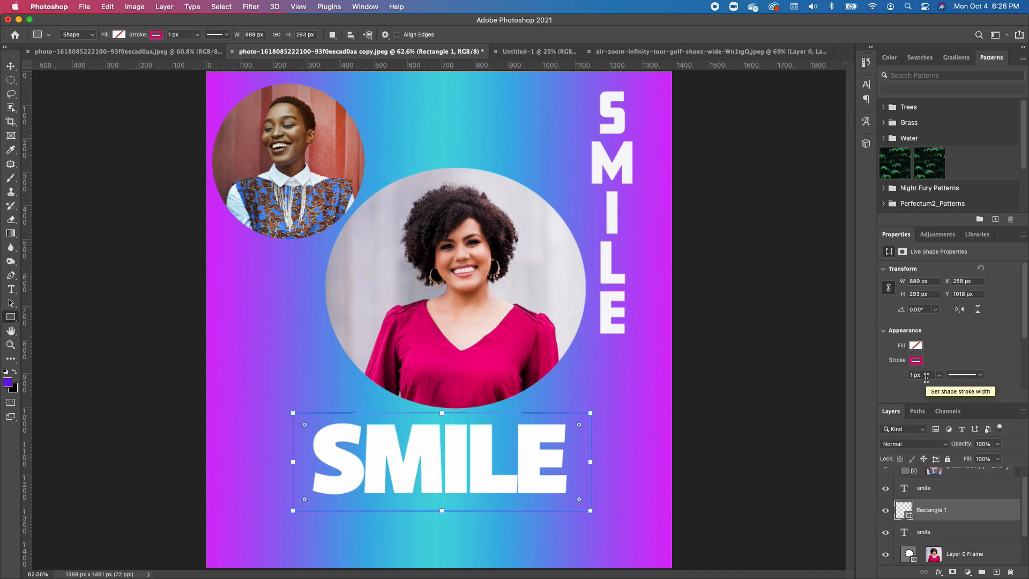
- Set the rectangle's stroke width to 10 px and its line type to the dashed preset
click(926, 378)
text(10)
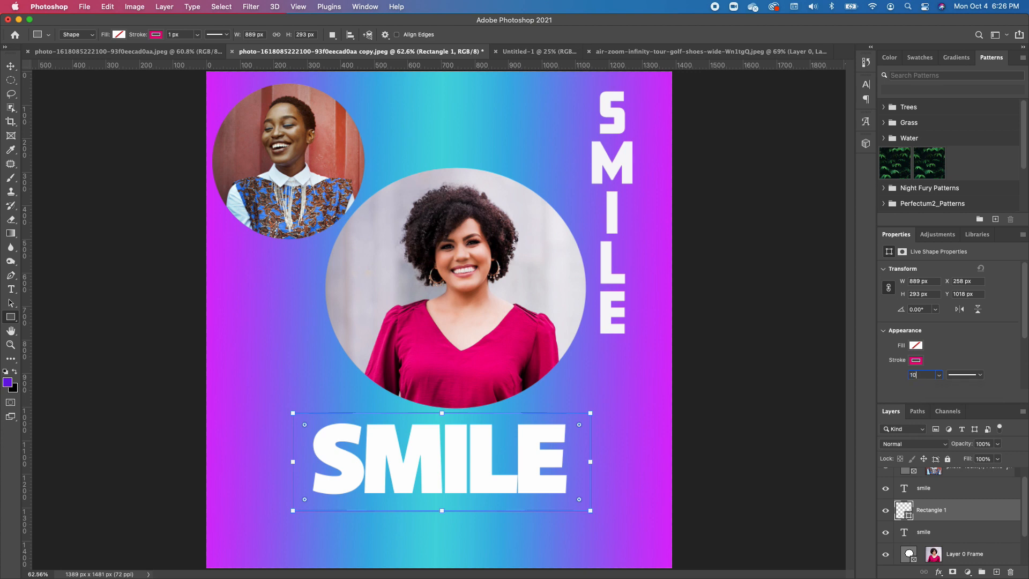
key(Return)
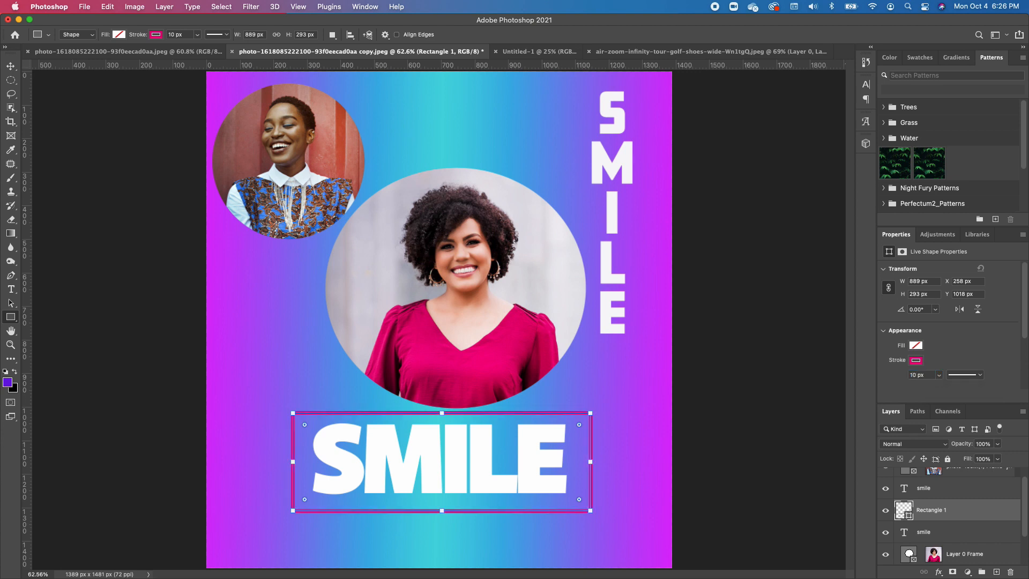
click(976, 378)
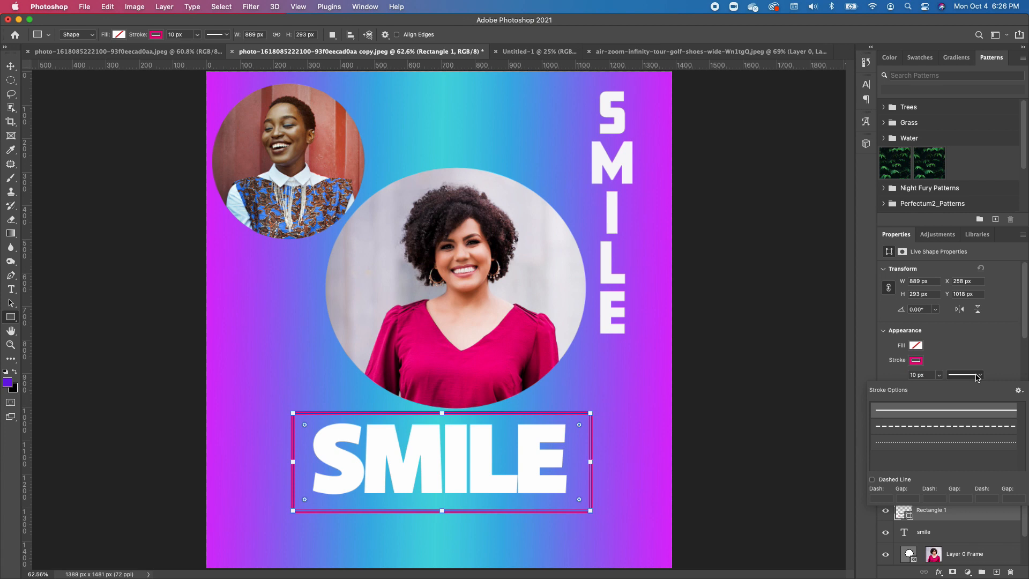
click(946, 426)
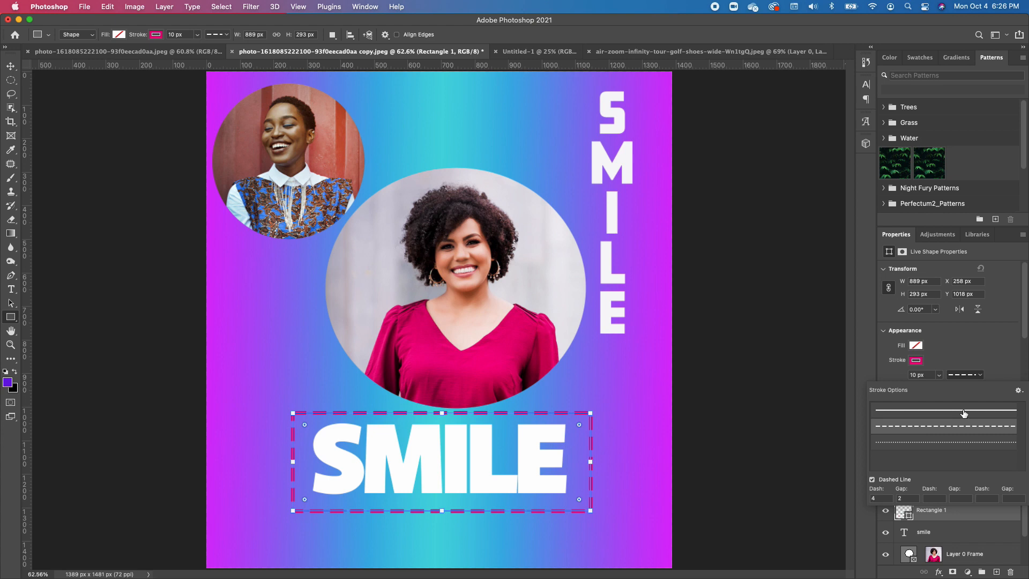
- Fill the dashed rectangle around the horizontal SMILE text with a custom solid mustard yellow
click(939, 353)
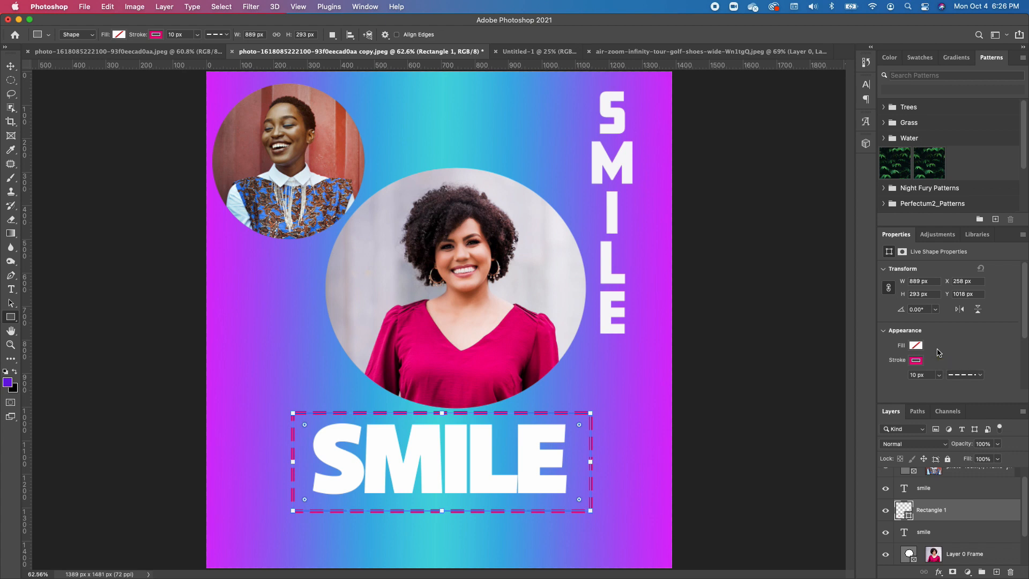
click(916, 347)
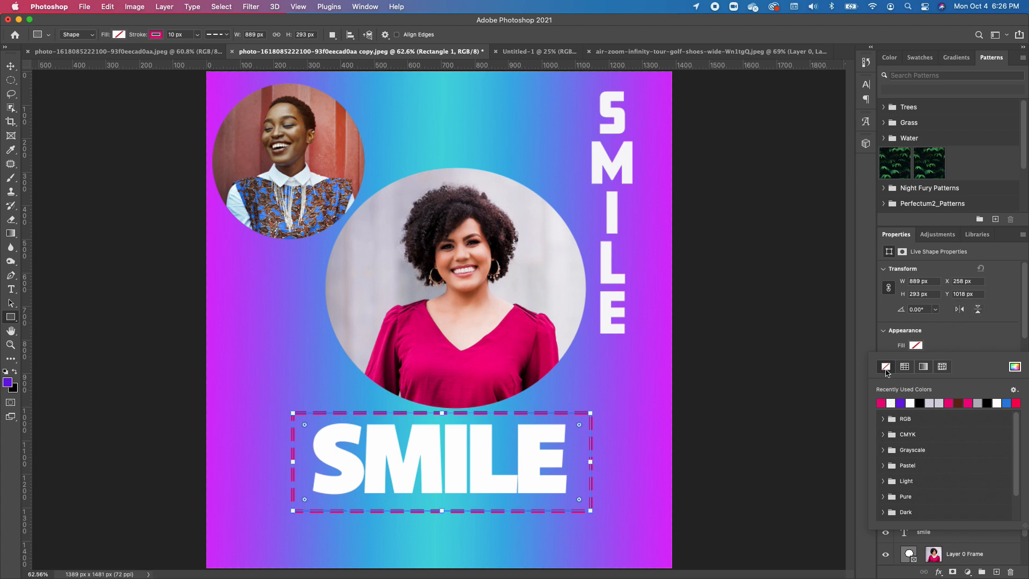
click(1014, 367)
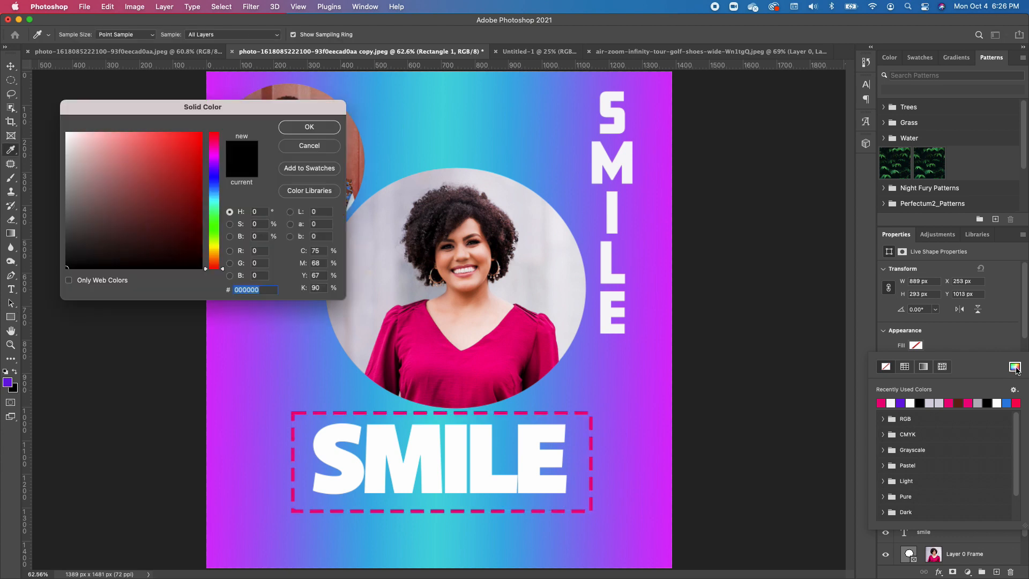
mouse_move(214, 161)
mouse_down()
mouse_move(213, 200)
mouse_move(182, 169)
mouse_move(185, 140)
mouse_move(118, 152)
mouse_move(201, 154)
mouse_up()
drag(214, 200, 214, 247)
click(318, 130)
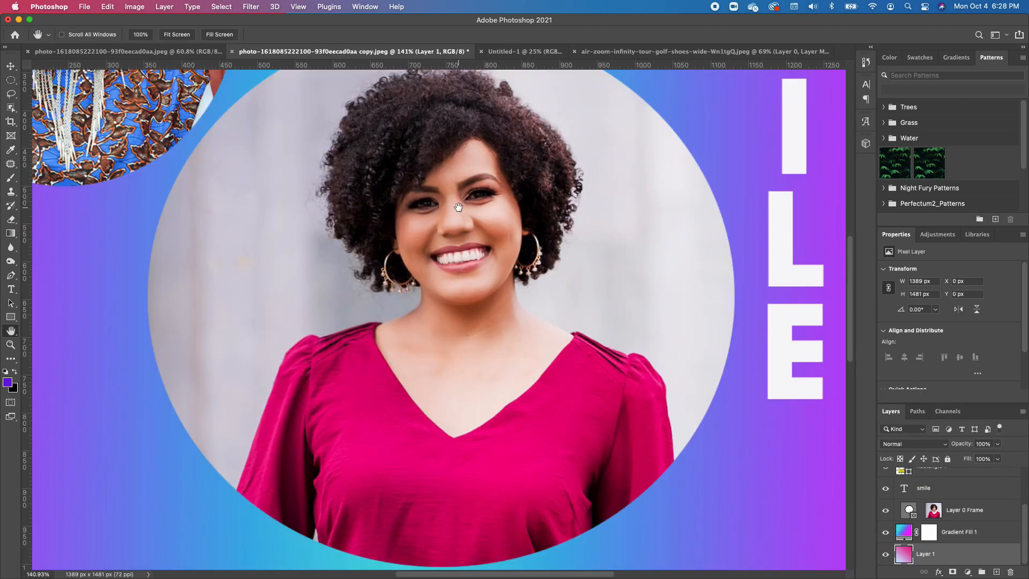
- Zoom out and pan around the portrait with the Hand tool, and rotate the canvas with the Rotate View tool
scroll(459, 209, up, 1)
scroll(469, 227, down, 5)
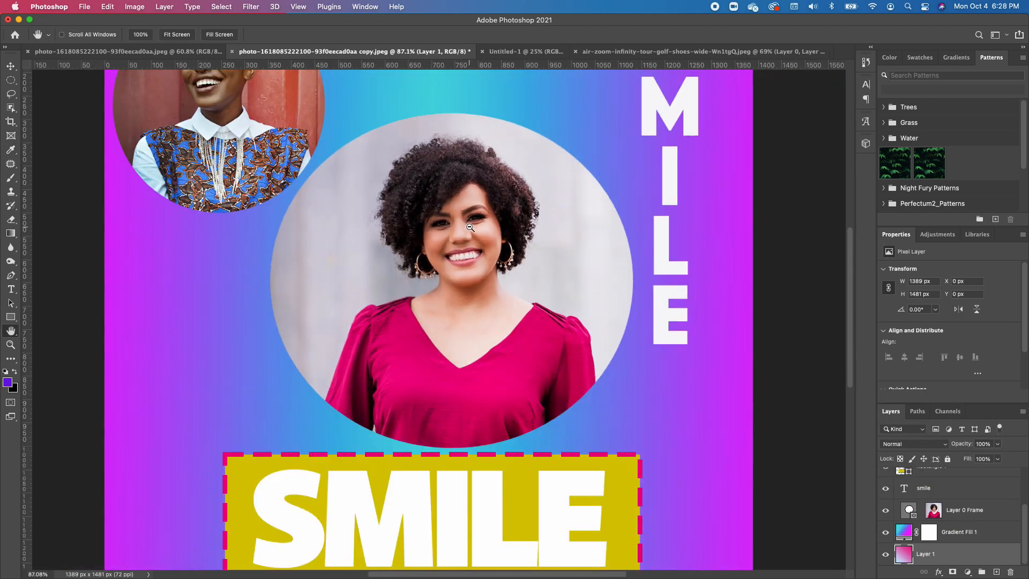
drag(467, 217, 441, 234)
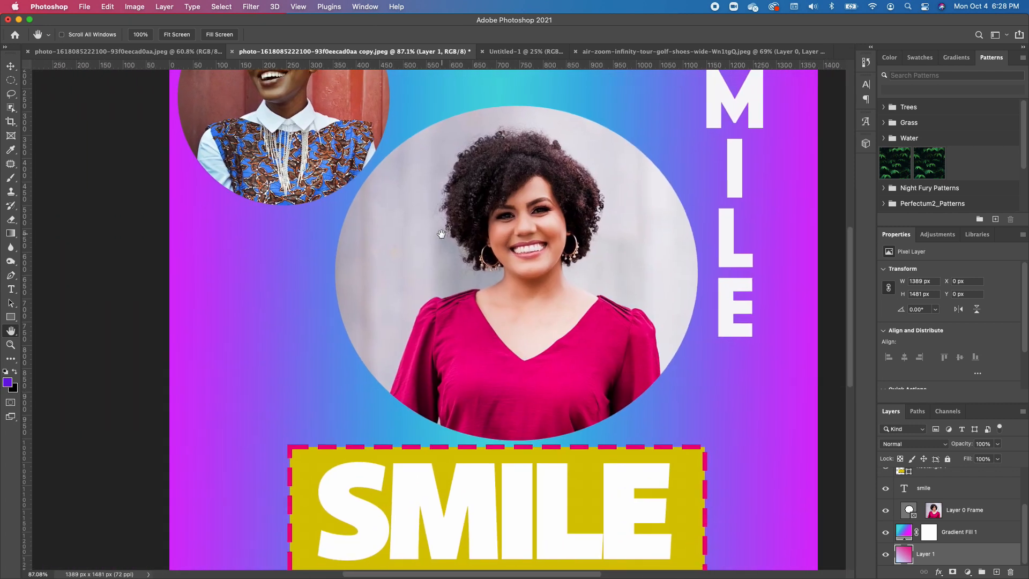
right_click(14, 336)
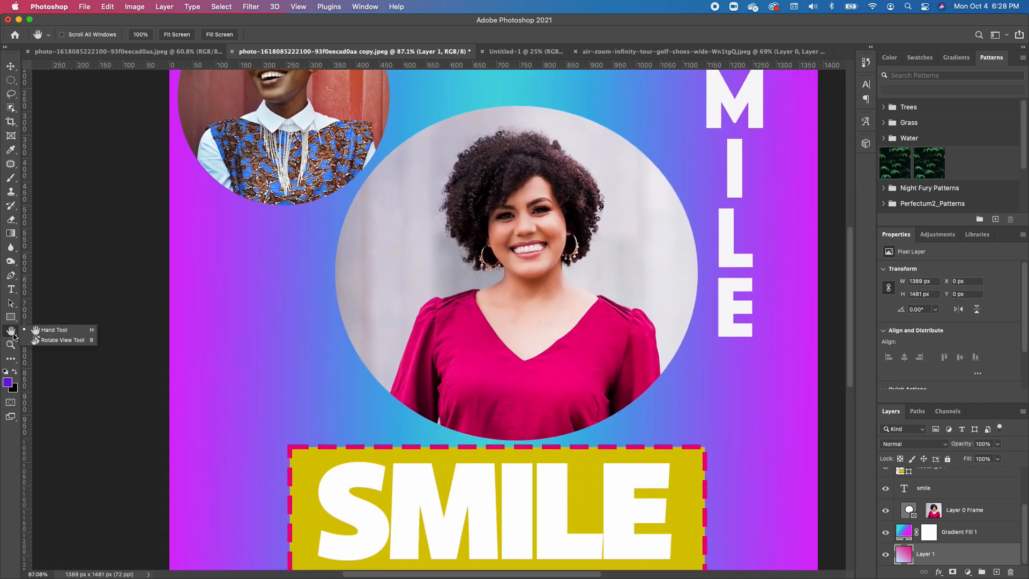
click(77, 342)
mouse_move(475, 322)
mouse_down()
mouse_move(465, 273)
mouse_move(435, 245)
mouse_move(493, 274)
mouse_up()
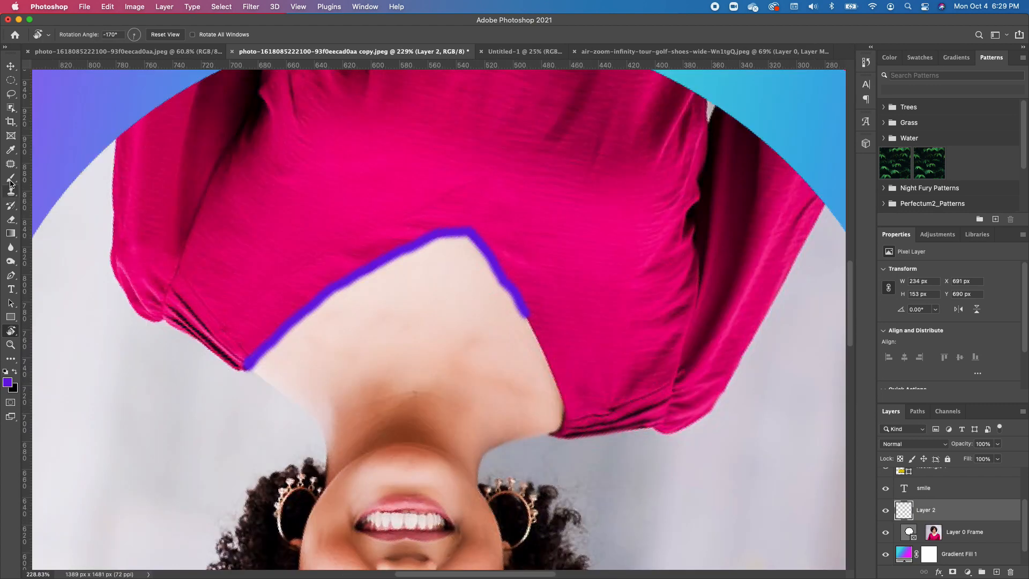
- Finish the purple brush outline along the shirt's V-neckline on Layer 2 and return the canvas rotation to 0°
click(9, 182)
mouse_move(524, 315)
mouse_down()
mouse_move(559, 390)
mouse_move(563, 422)
mouse_move(552, 435)
mouse_up()
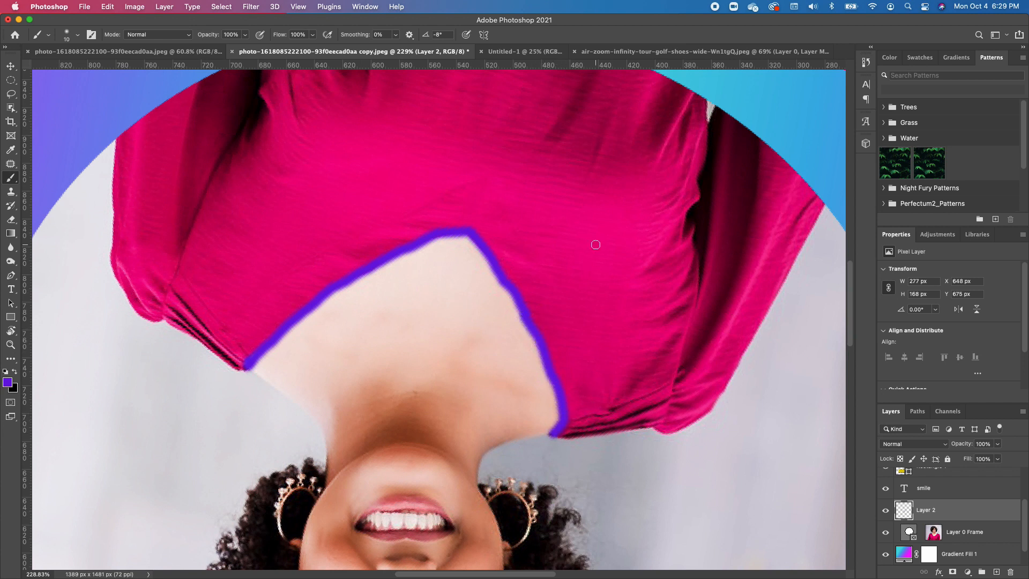
click(11, 330)
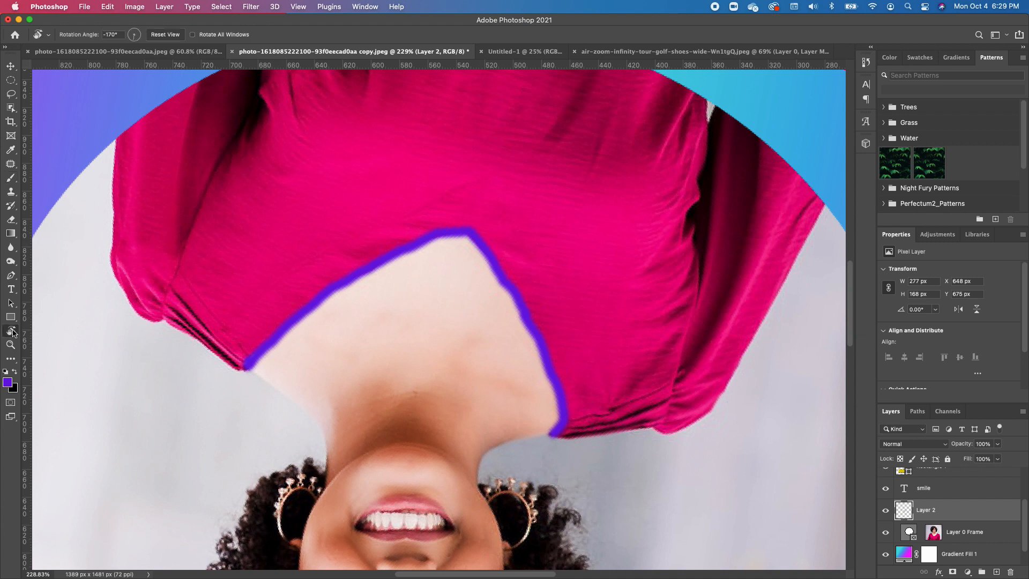
drag(577, 254, 402, 349)
scroll(484, 302, down, 5)
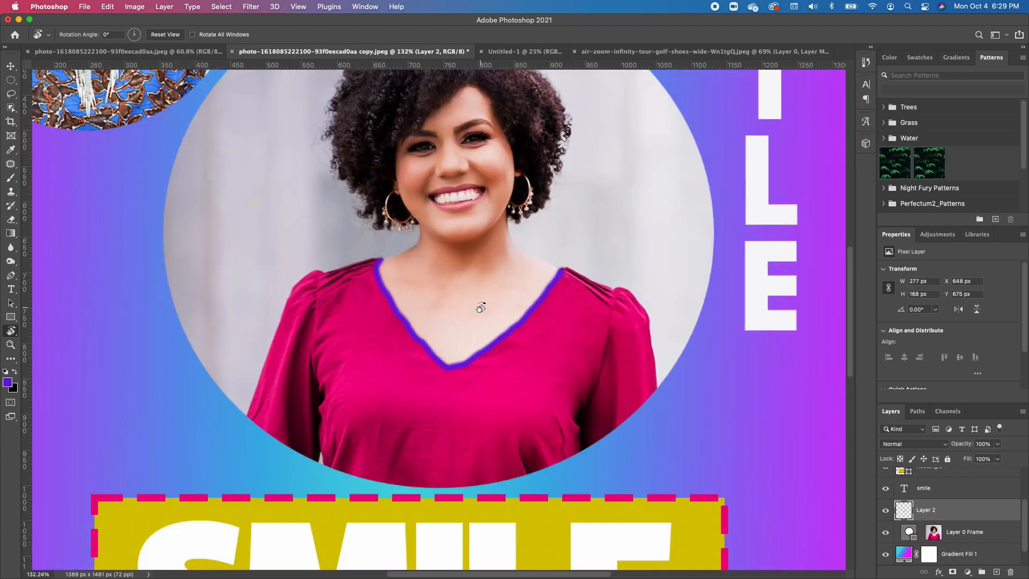
scroll(483, 303, down, 1)
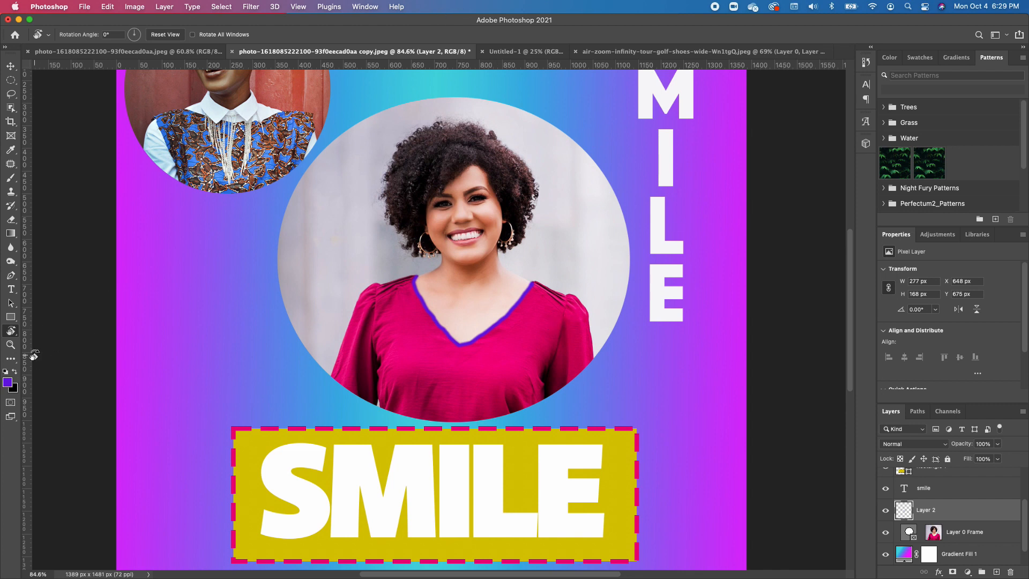
- Set the zoom to 100%, zoom in and out on the portrait, and fit the whole canvas on screen
double_click(9, 345)
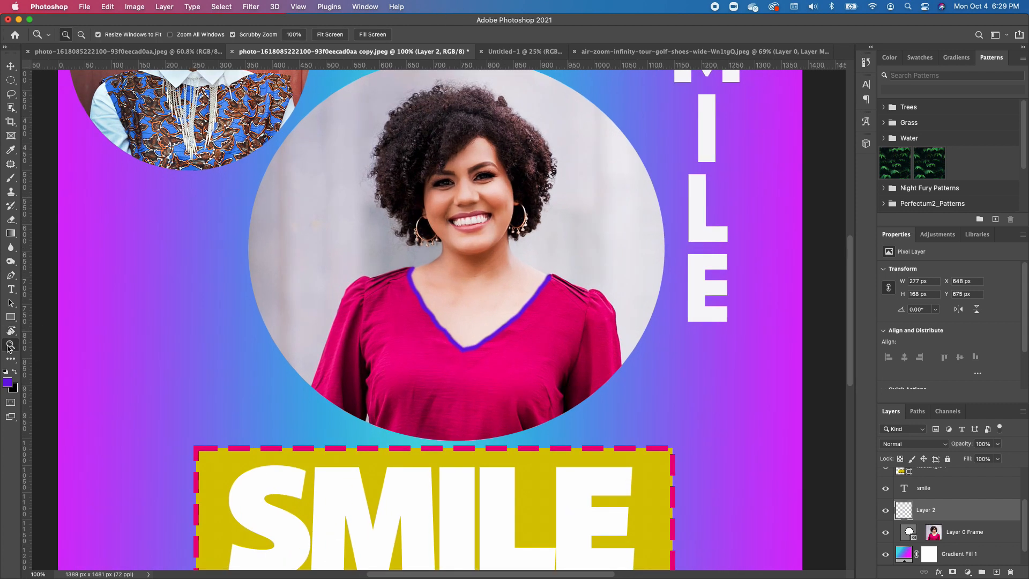
click(442, 314)
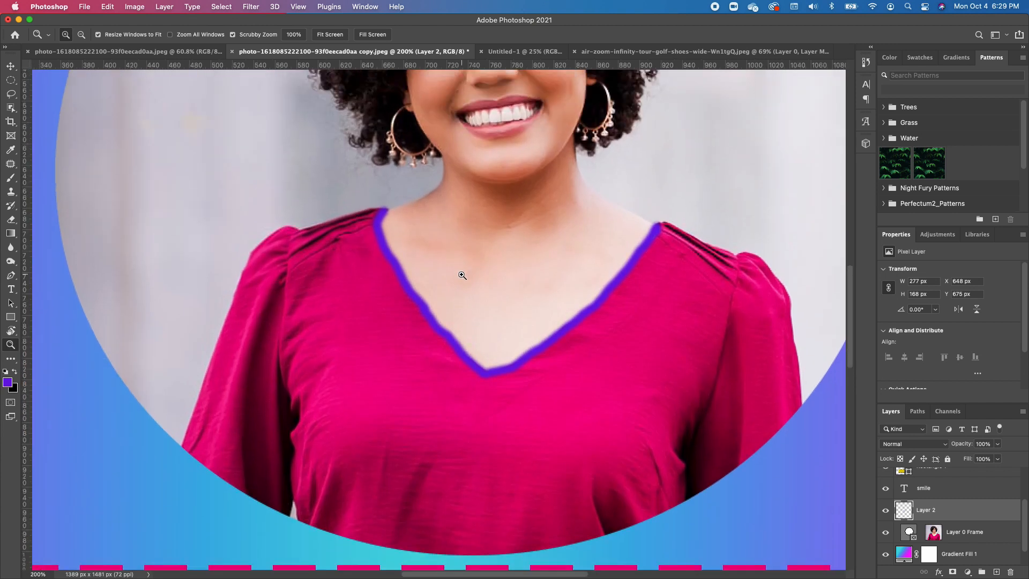
click(81, 35)
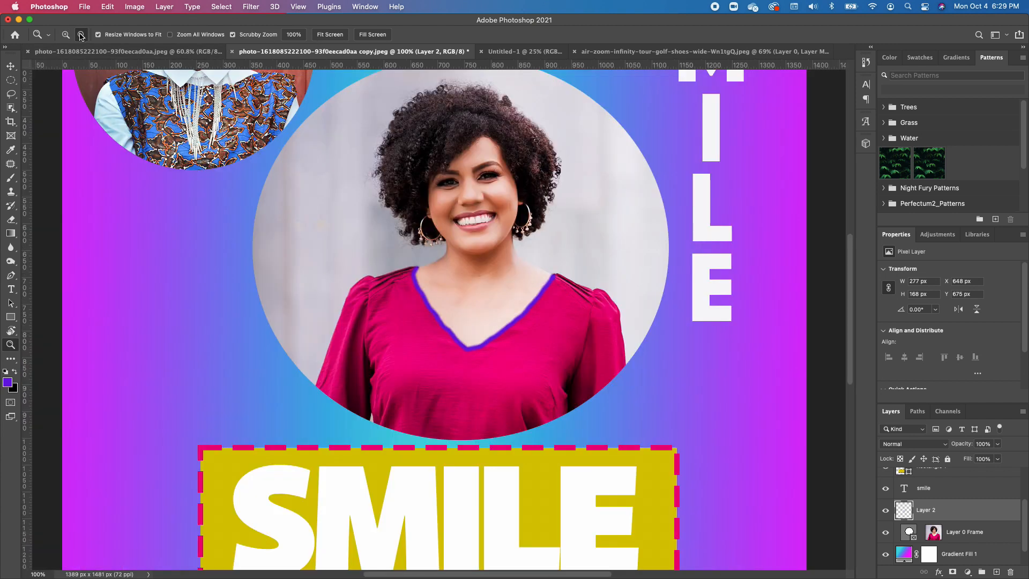
click(463, 332)
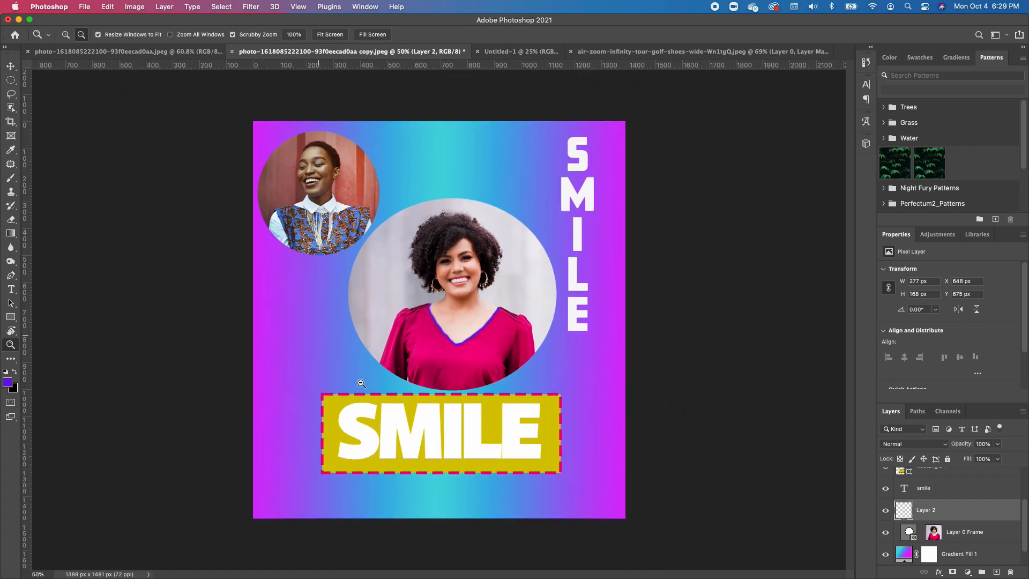
alt+click(371, 290)
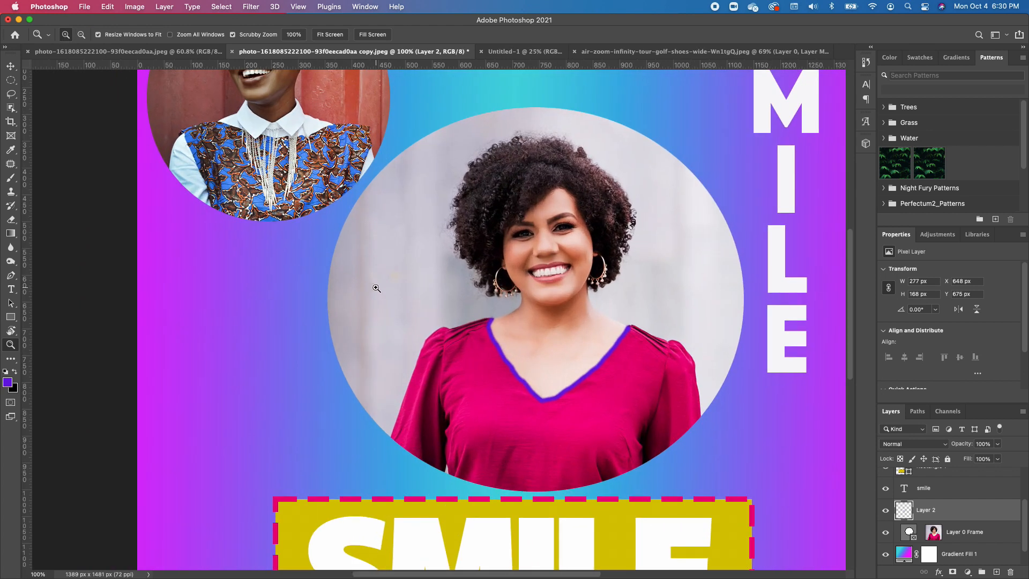
click(330, 34)
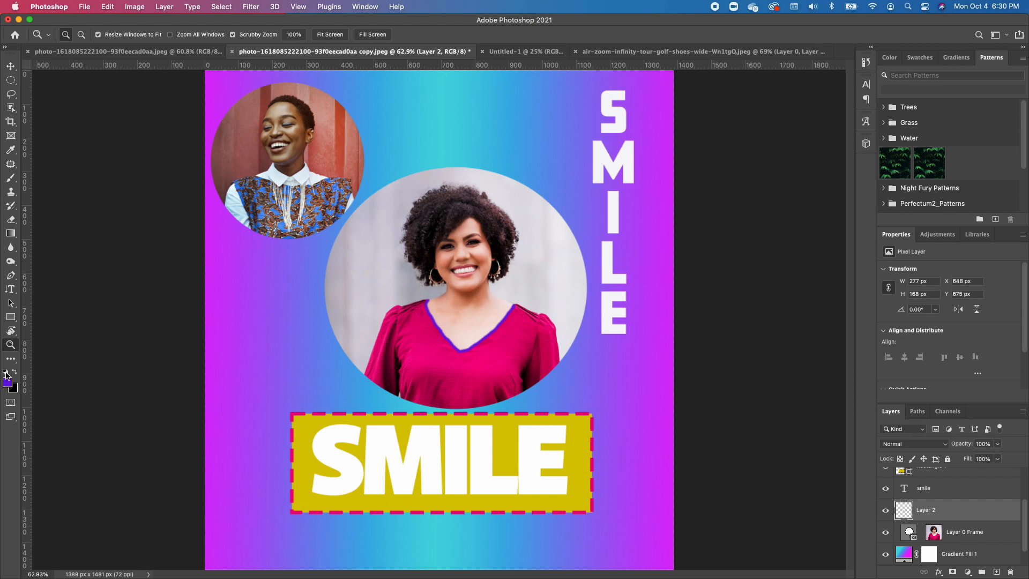
- Reset the foreground and background colors to default black and white, and swap them back and forth
click(5, 371)
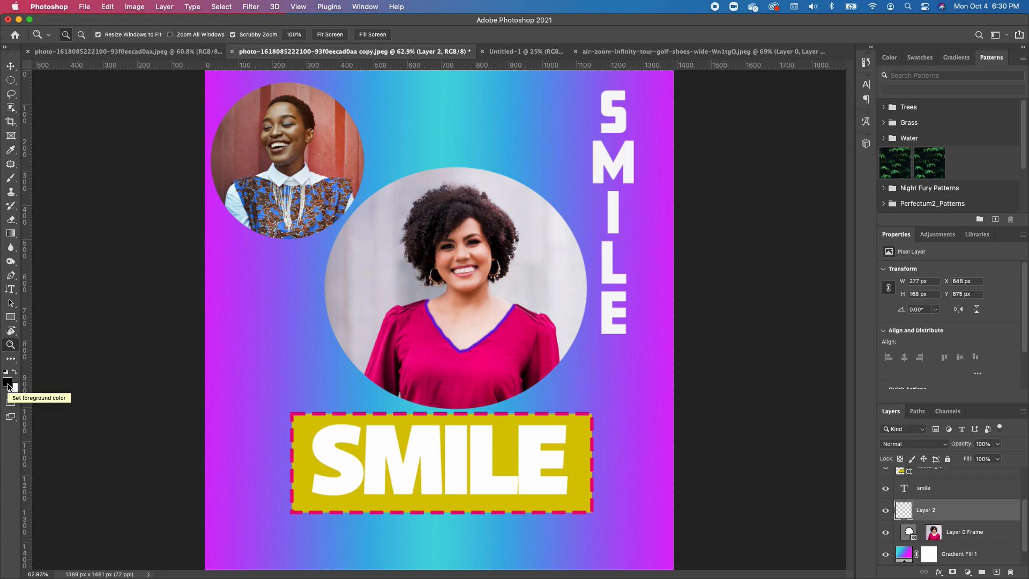
key(x)
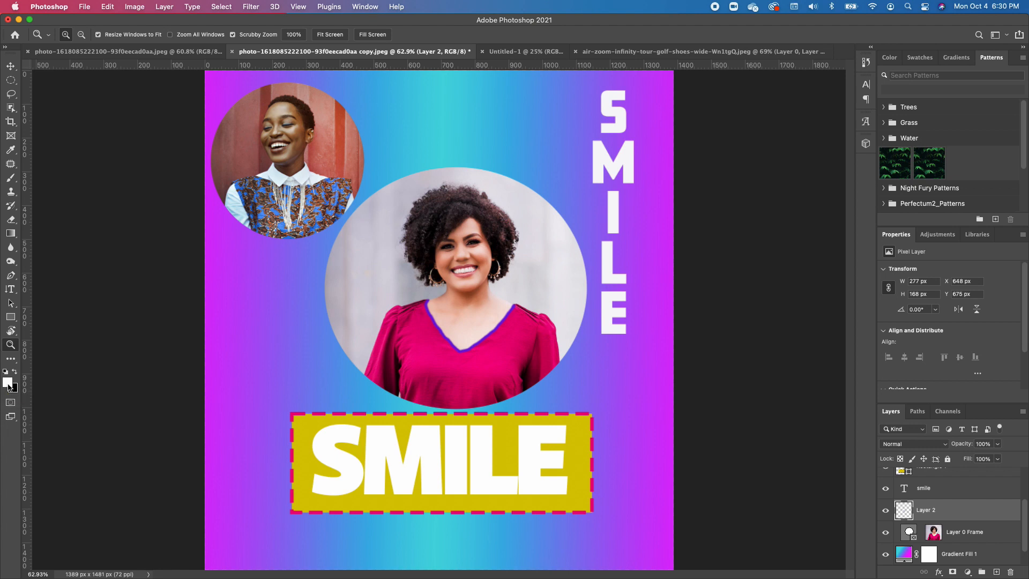
click(15, 372)
- Set the foreground color to the mustard yellow sampled from the rectangle behind the horizontal SMILE text
click(9, 381)
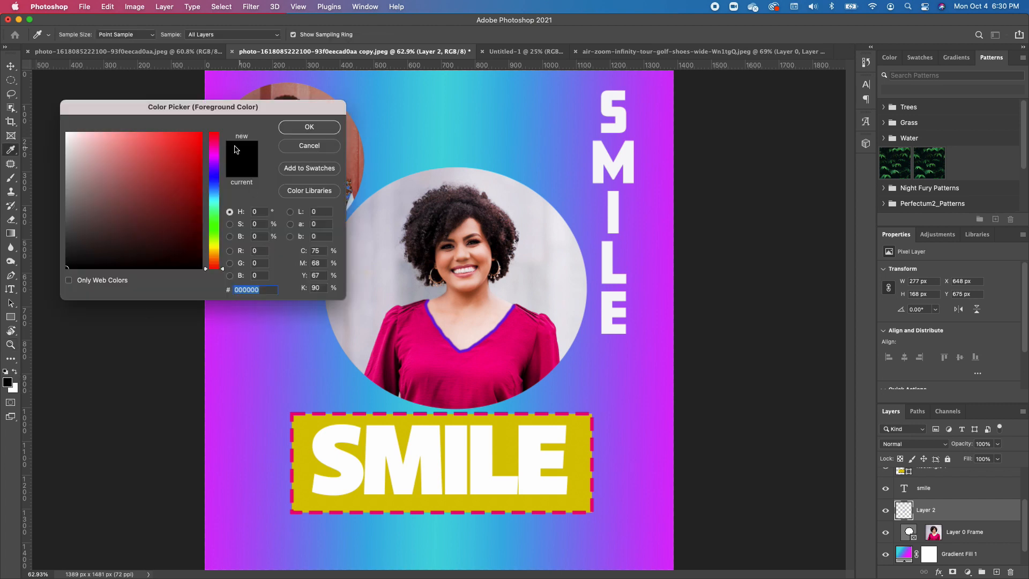
drag(217, 111, 588, 155)
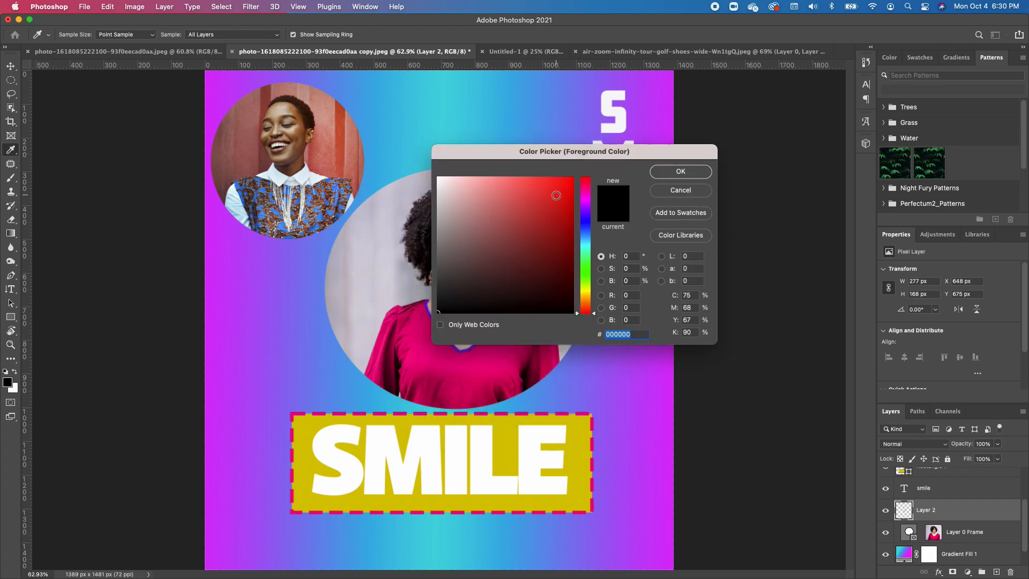
drag(348, 150, 337, 156)
drag(422, 112, 544, 481)
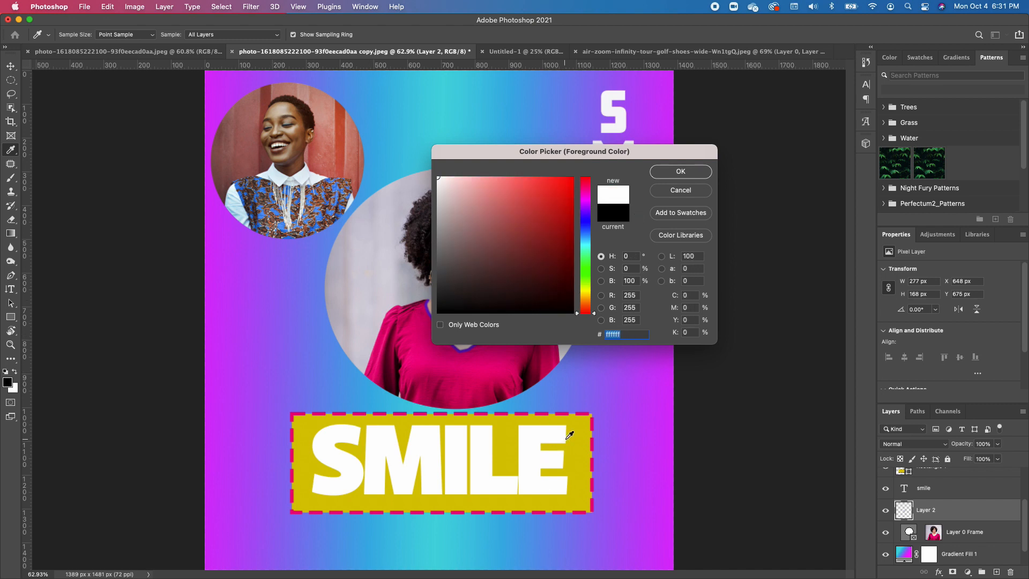
drag(569, 435, 580, 425)
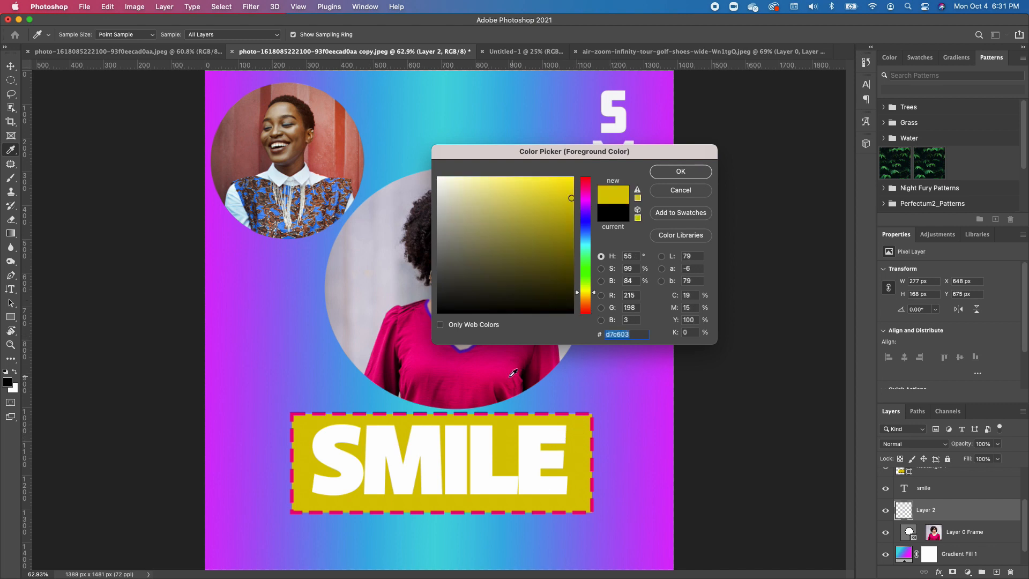
click(506, 378)
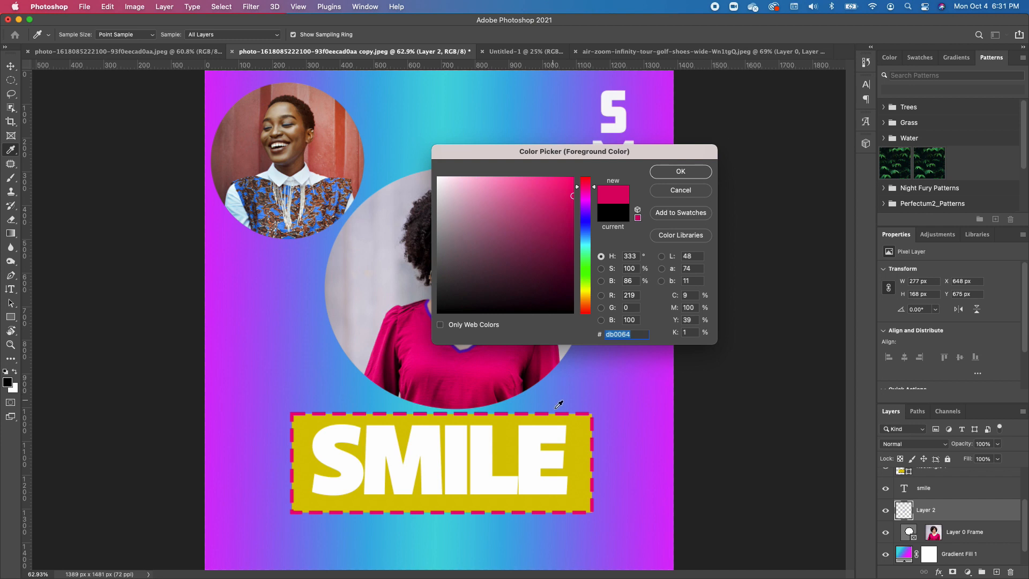
click(585, 452)
click(664, 172)
key(z)
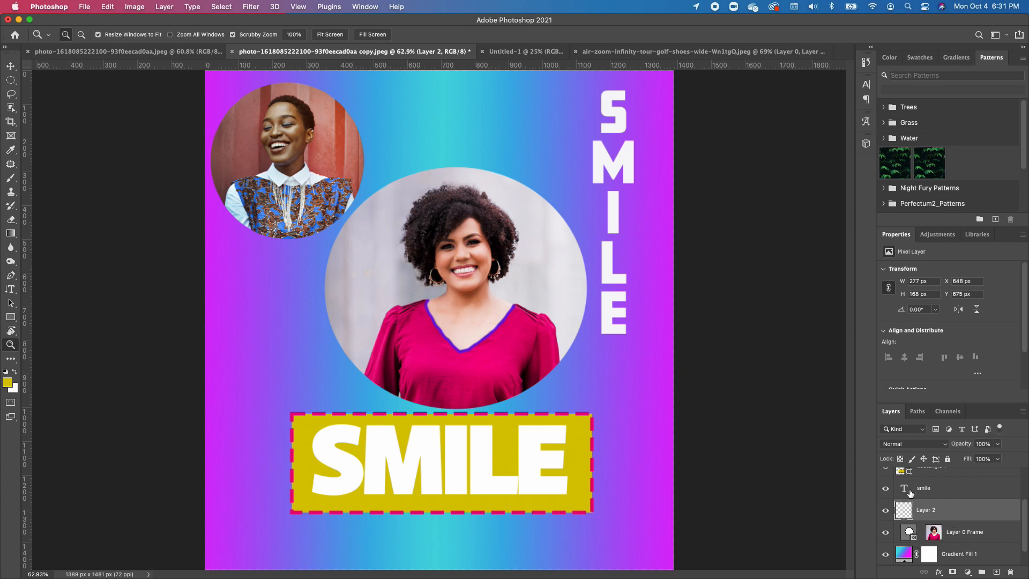
- Select the vertical SMILE text with the Move tool and hide its layer
click(11, 66)
click(620, 164)
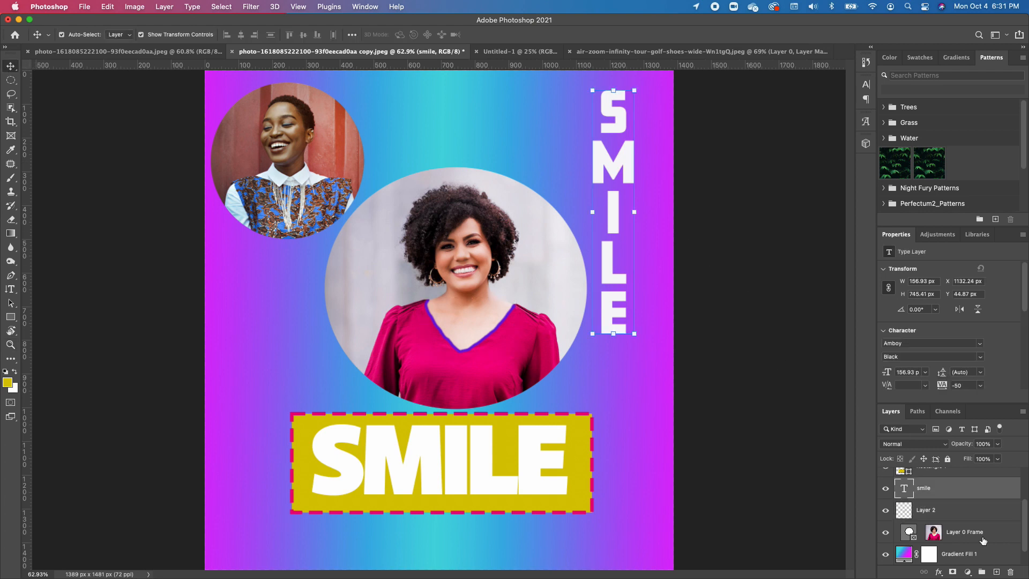
click(887, 489)
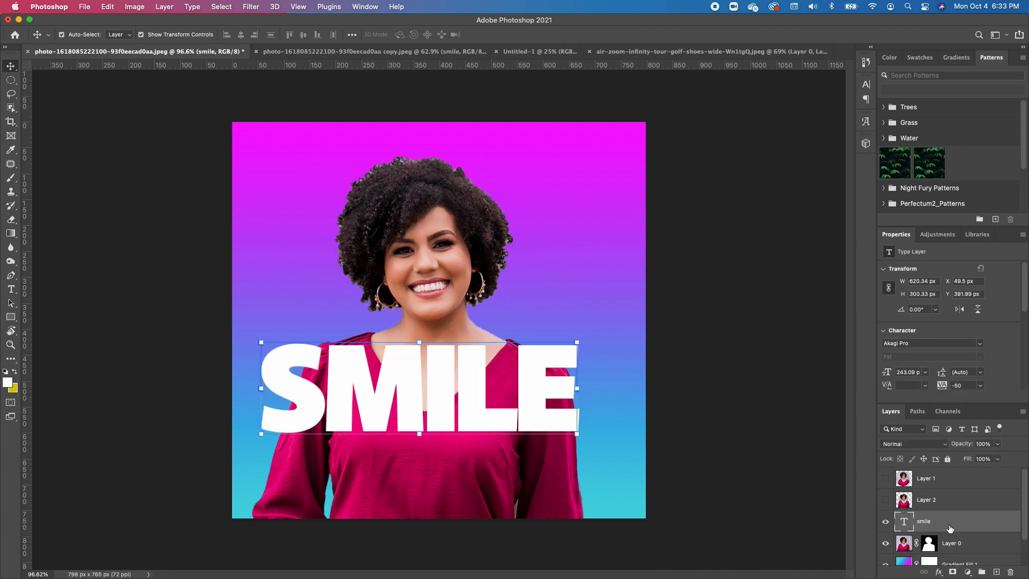
- Place the smile text layer below the masked Layer 0 and raise the text to the canvas's upper edge behind the woman's hair
drag(950, 527, 980, 562)
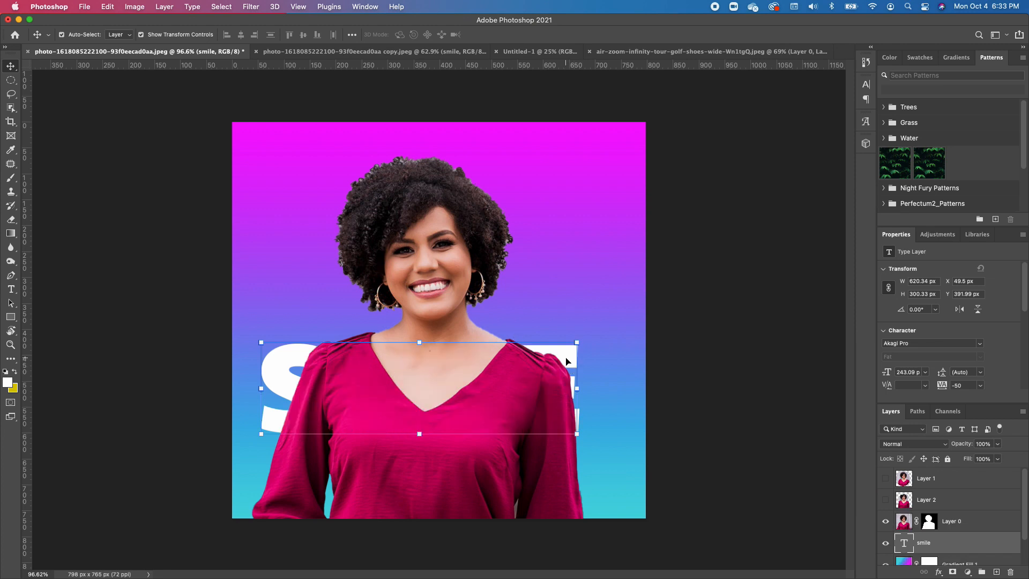
drag(567, 362, 570, 271)
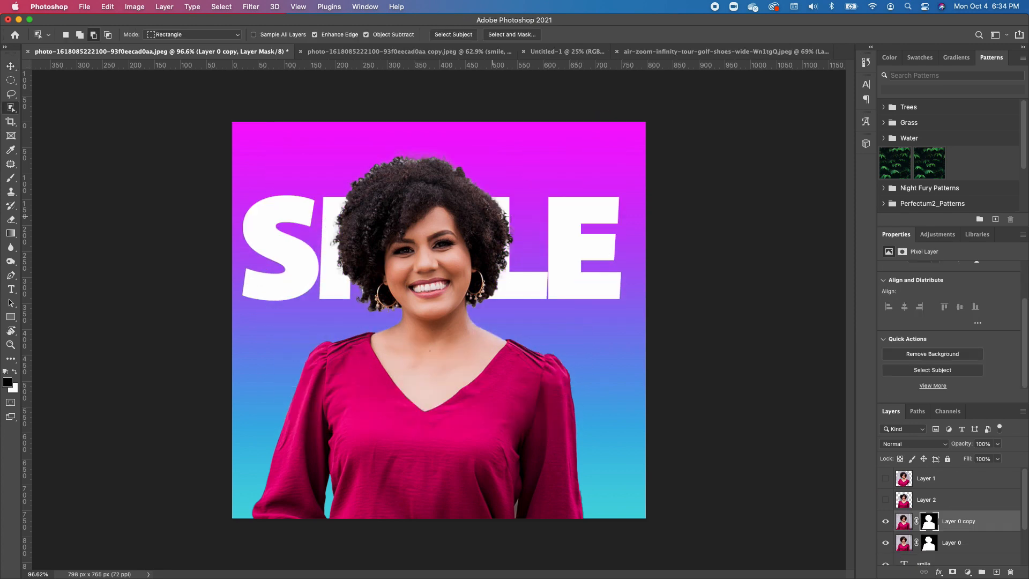
click(11, 66)
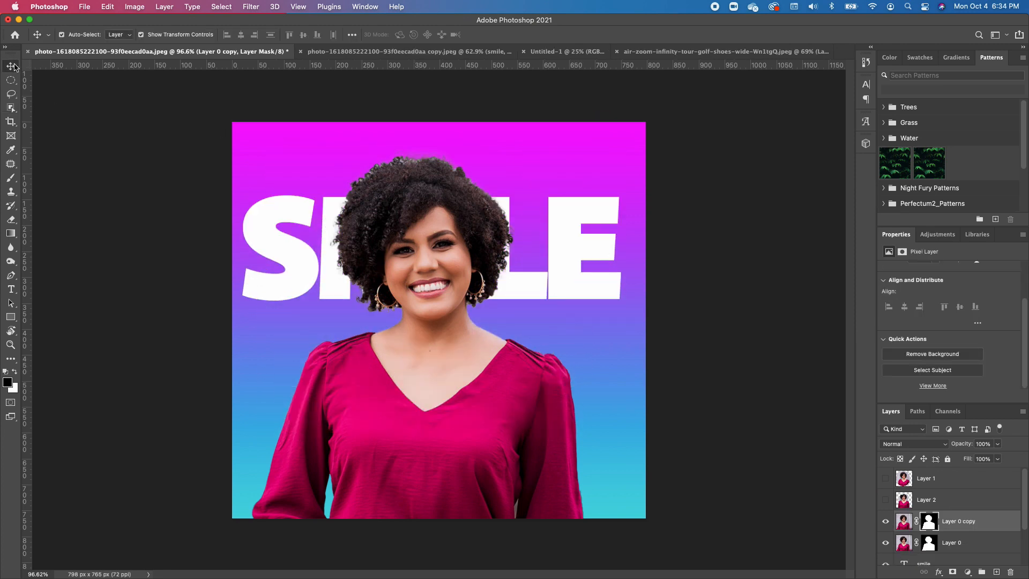
click(554, 256)
drag(576, 257, 579, 201)
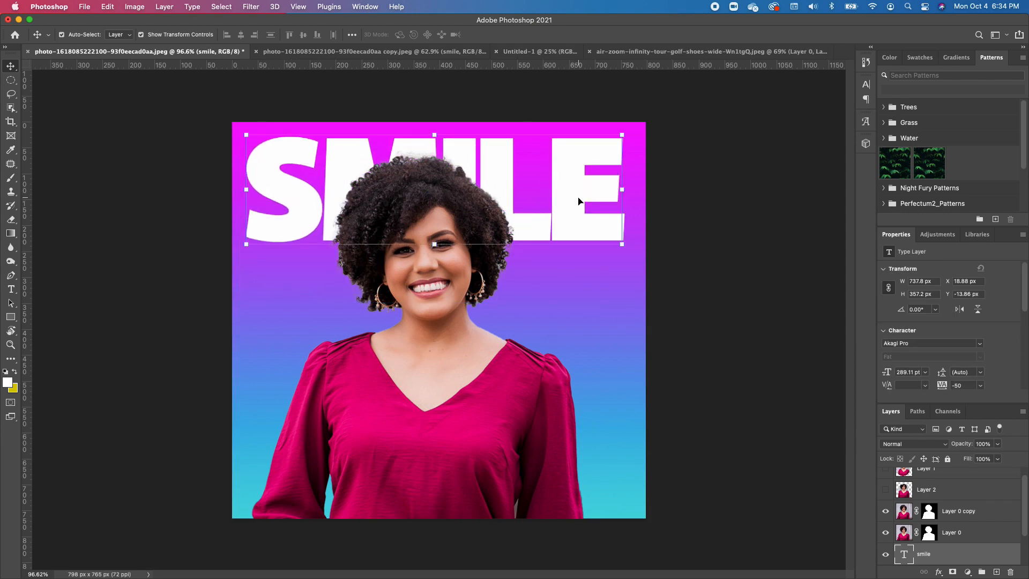
- Try several Purples gradient presets on the SMILE text and keep the navy-to-orange one
click(957, 57)
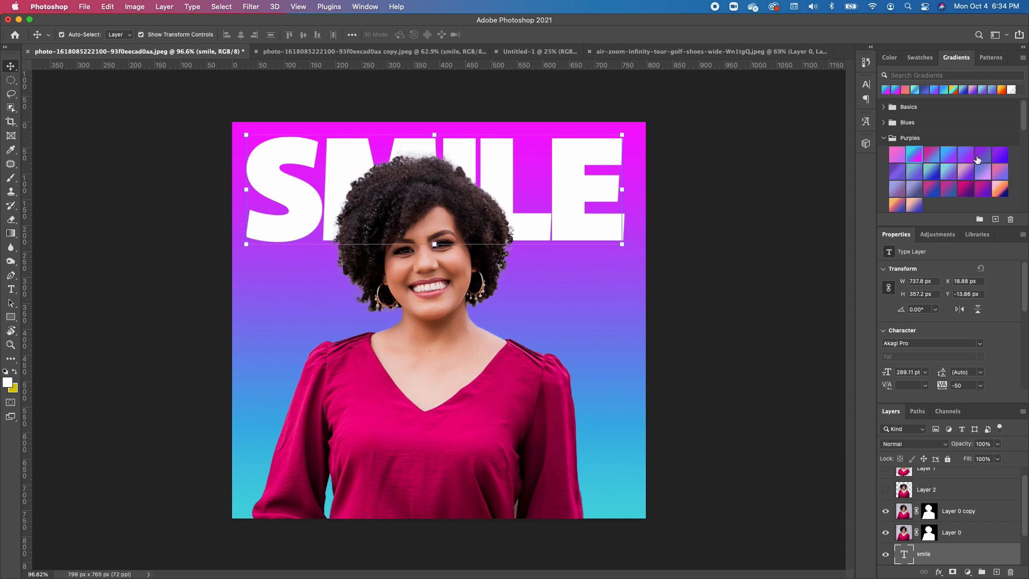
click(931, 175)
click(932, 187)
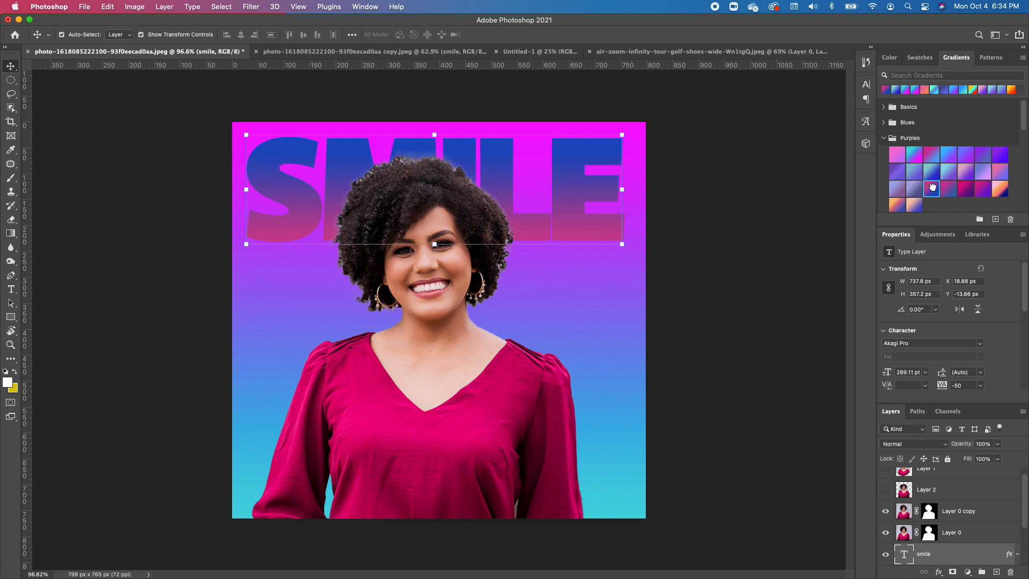
click(954, 171)
click(1001, 188)
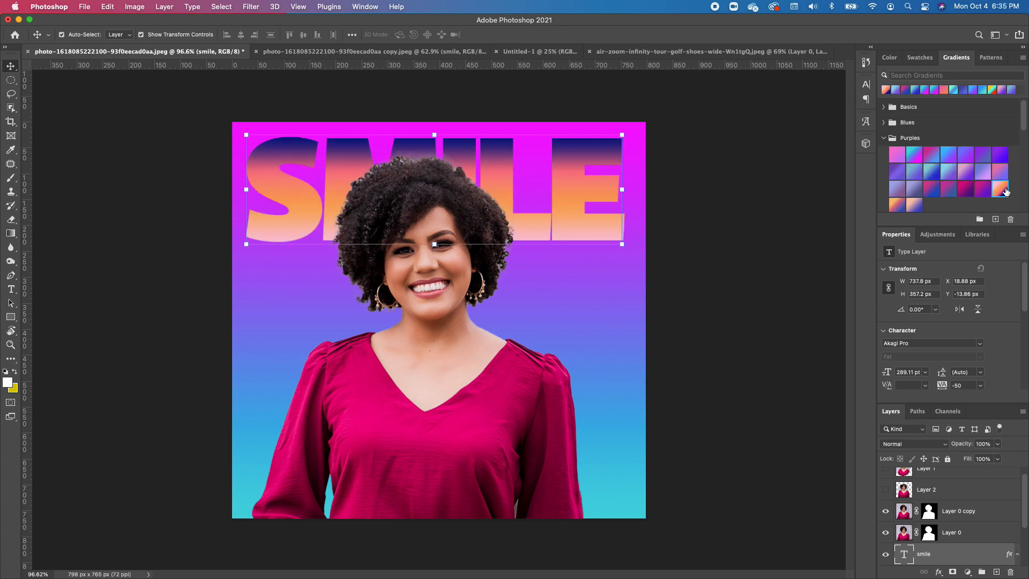
- Try further gradient presets on the SMILE text and settle on the cyan-blue-to-mint-green one
click(903, 205)
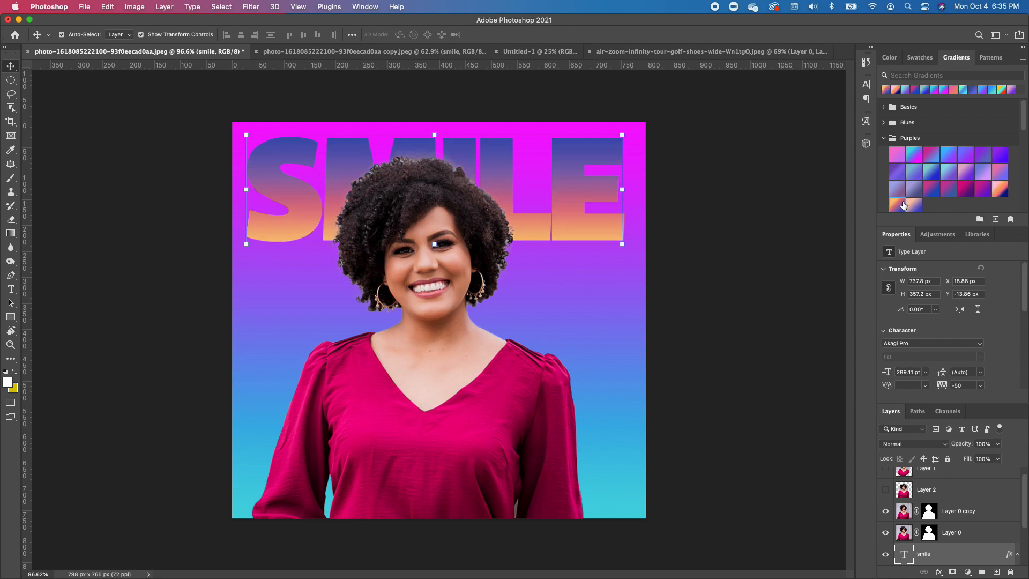
click(914, 204)
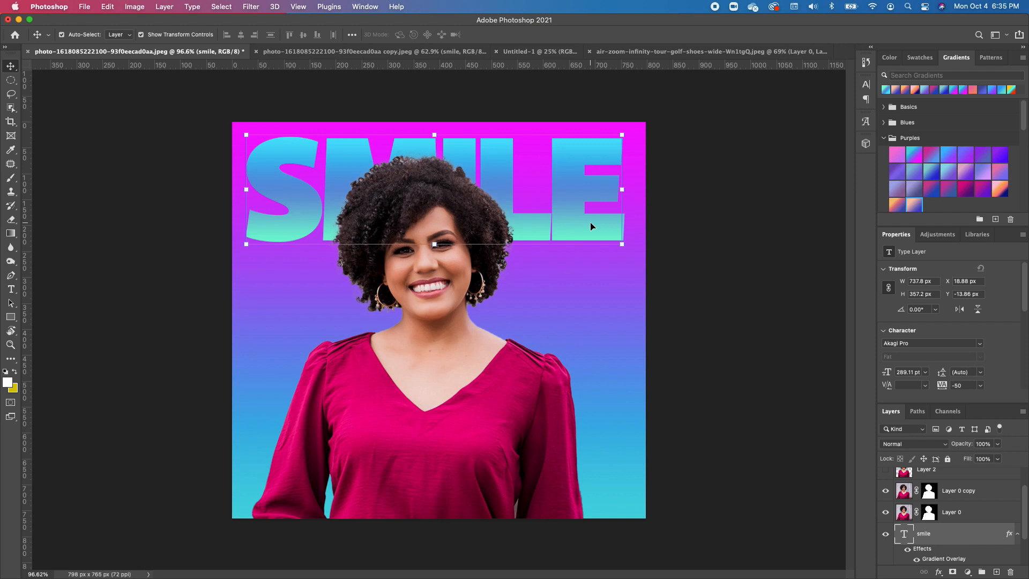
- Add a drop shadow to the smile text layer with Normal blend mode, 57% opacity, 13 px distance, 11% spread and 8 px size
double_click(983, 534)
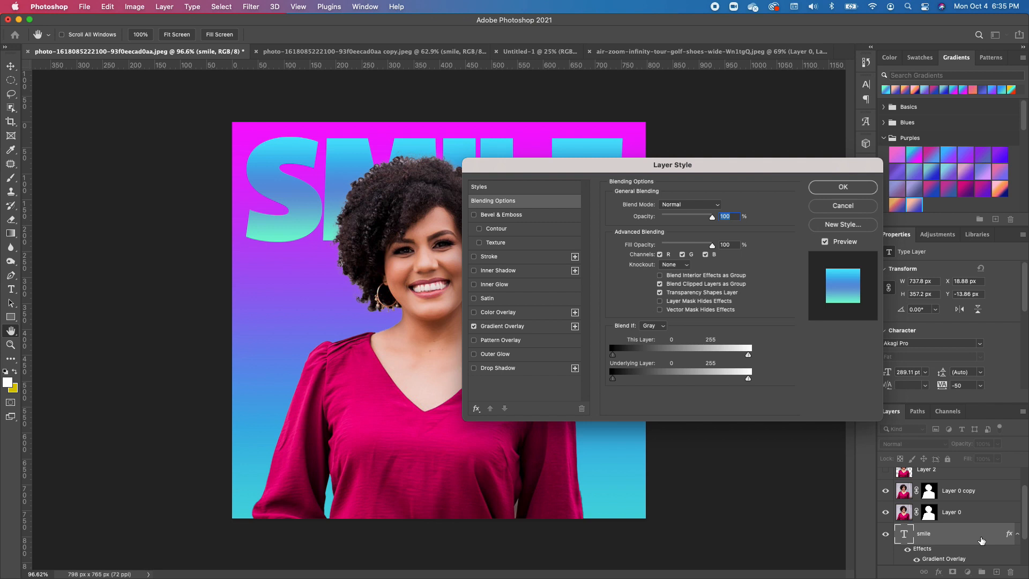
click(474, 368)
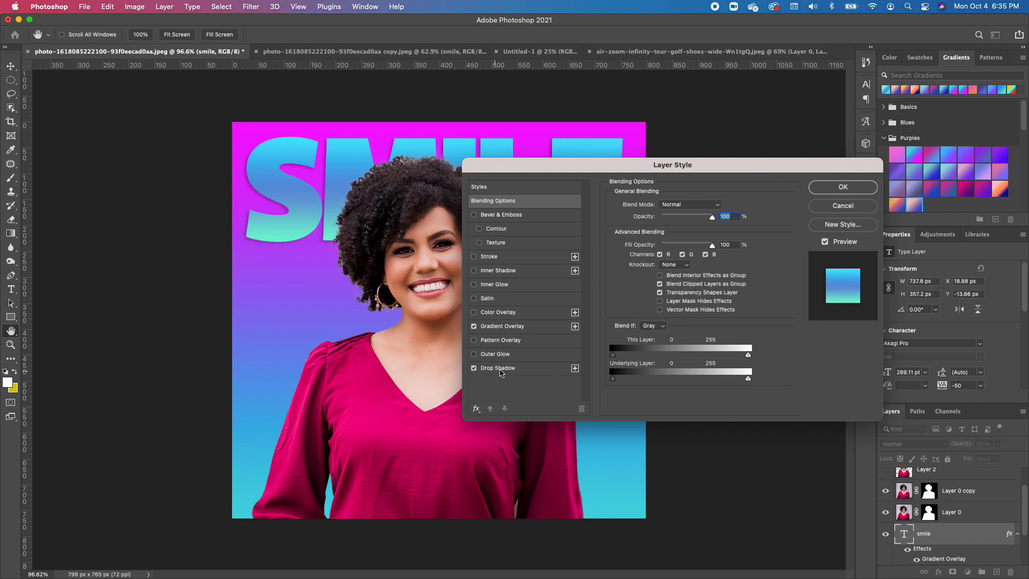
drag(591, 167, 696, 142)
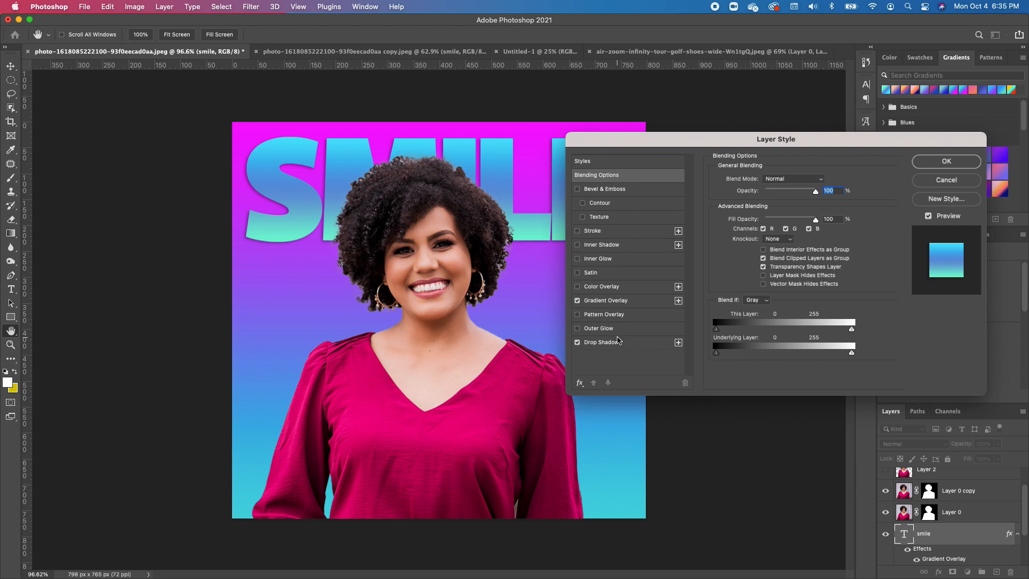
click(618, 341)
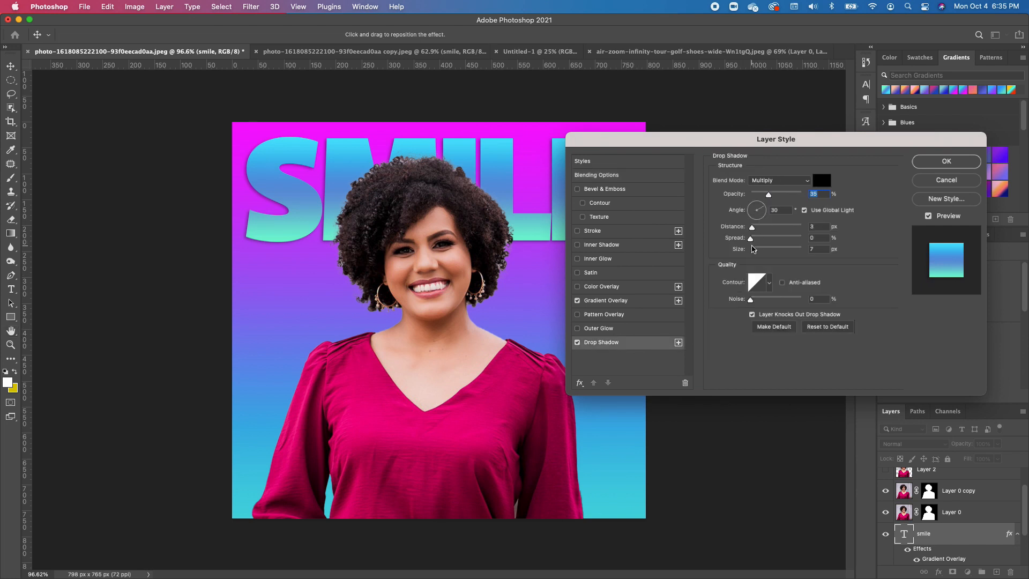
click(780, 180)
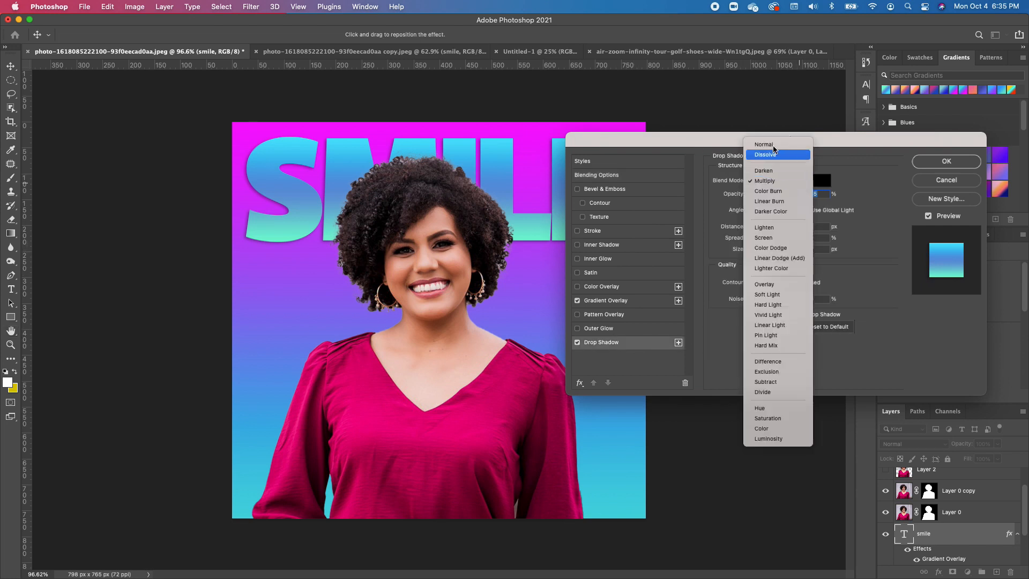
click(767, 144)
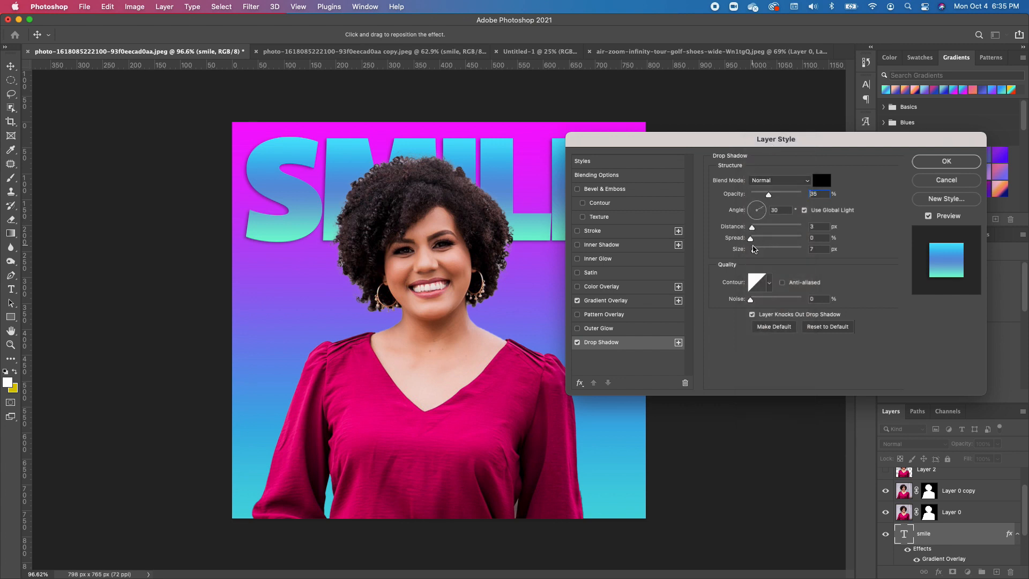
drag(752, 227, 755, 252)
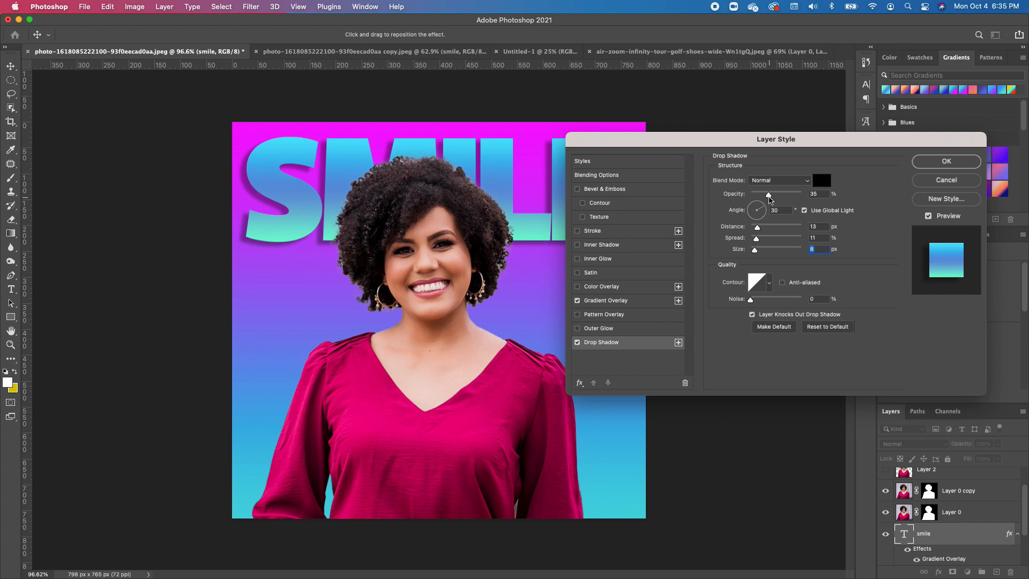
drag(770, 199, 780, 198)
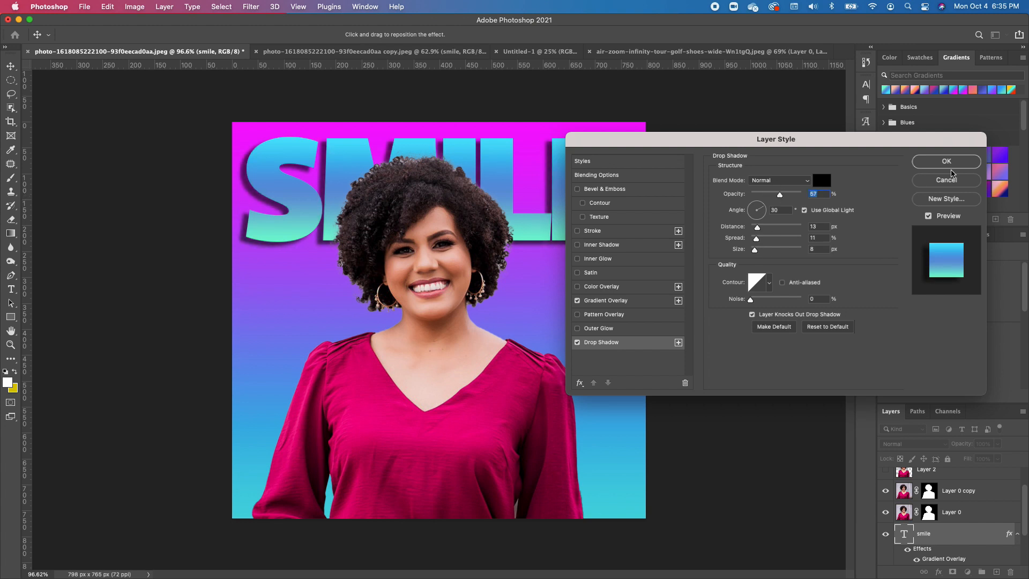
click(963, 161)
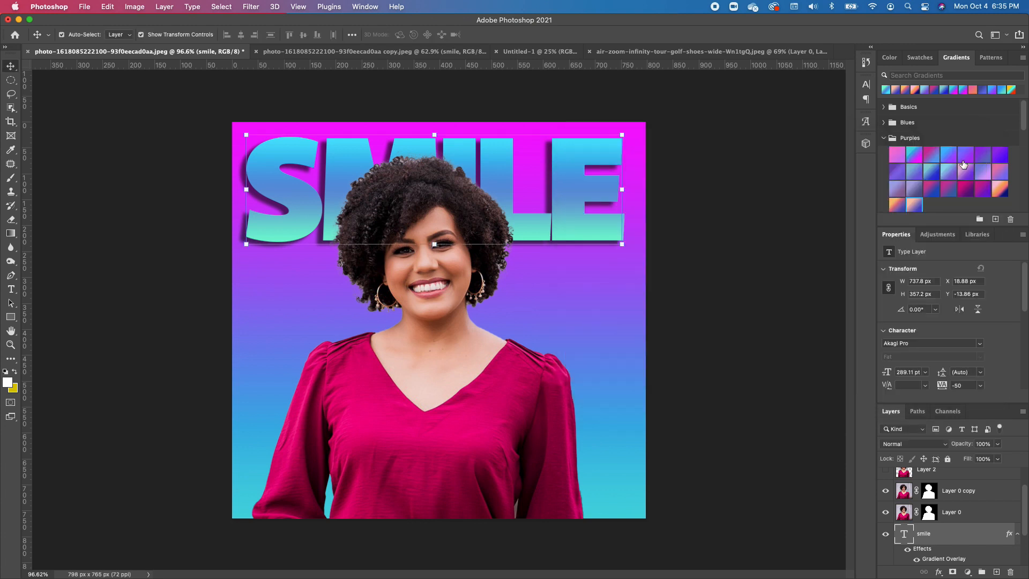
- Add a 4 px inside stroke in off-white fbf3f3 to the smile text layer
double_click(950, 558)
click(577, 231)
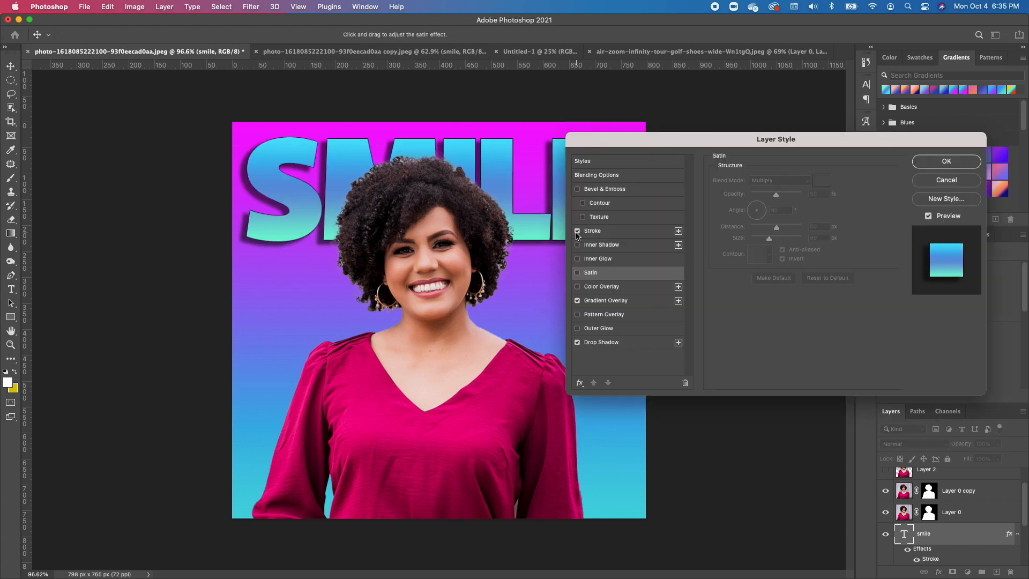
click(632, 235)
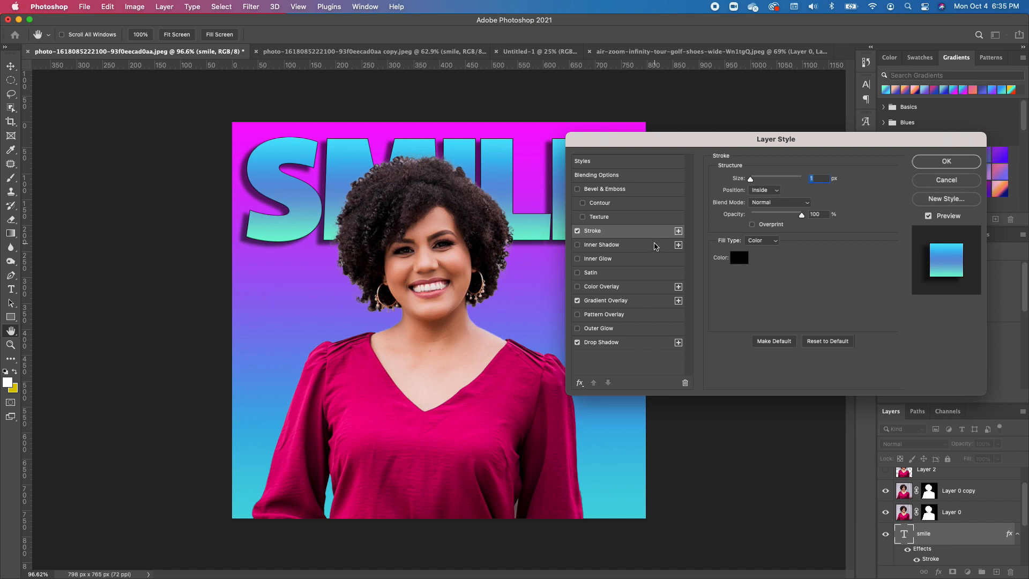
click(739, 258)
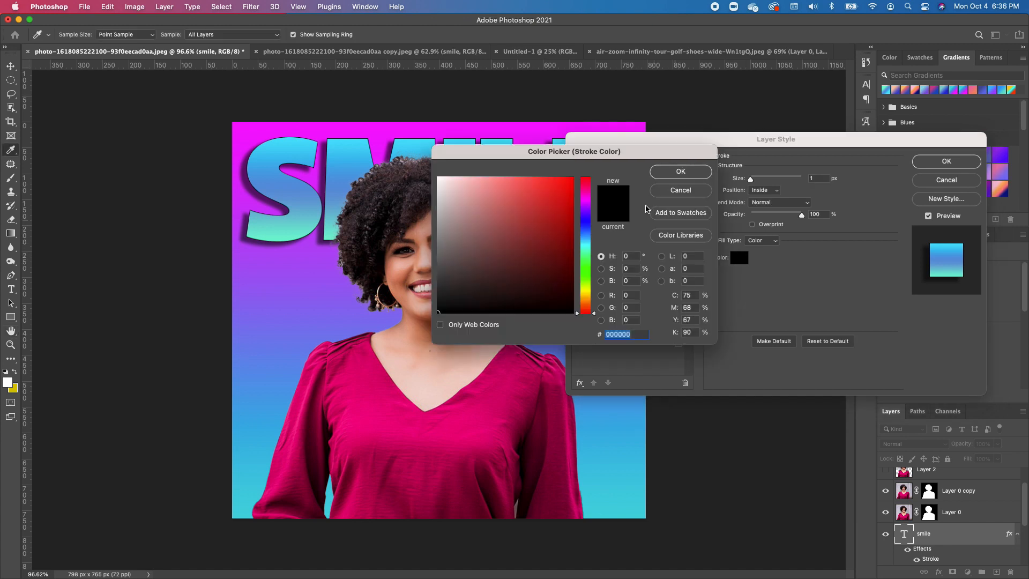
click(441, 179)
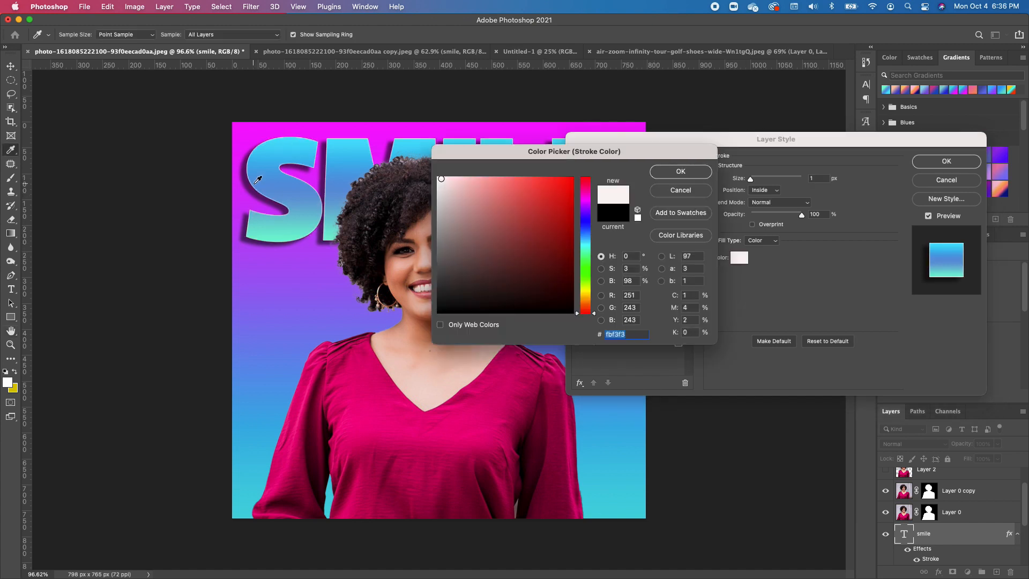
click(678, 177)
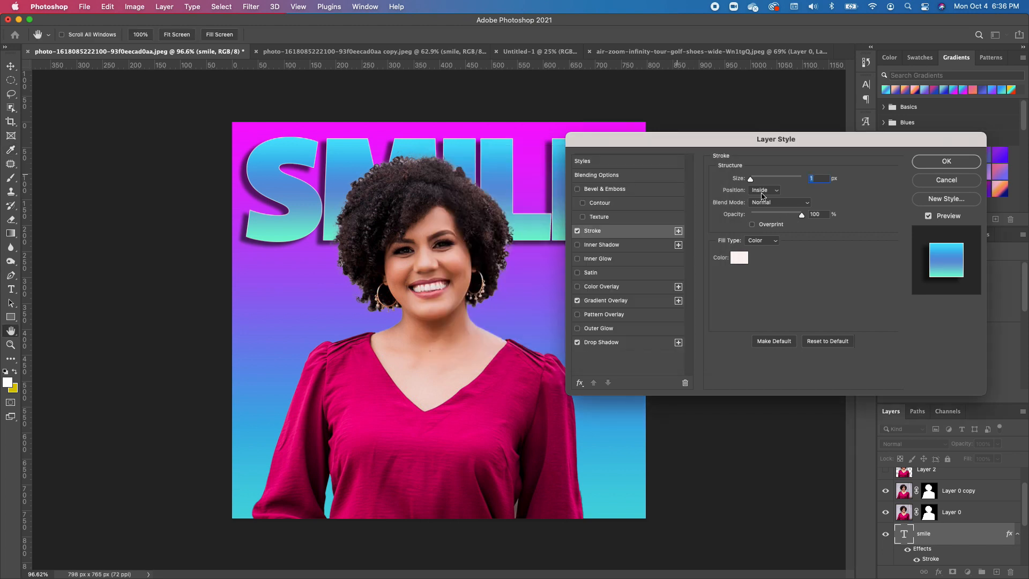
drag(751, 182, 752, 183)
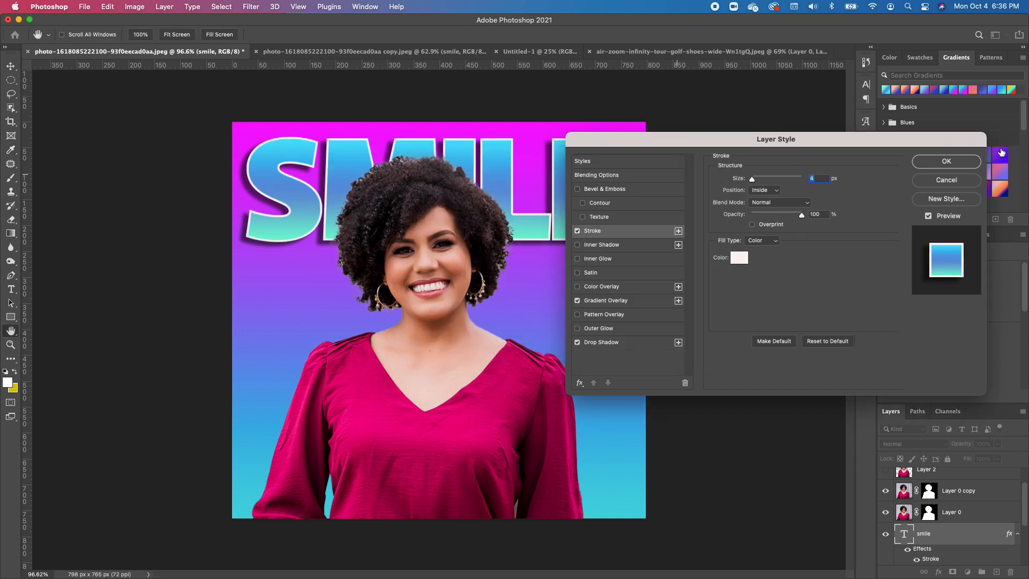
click(949, 162)
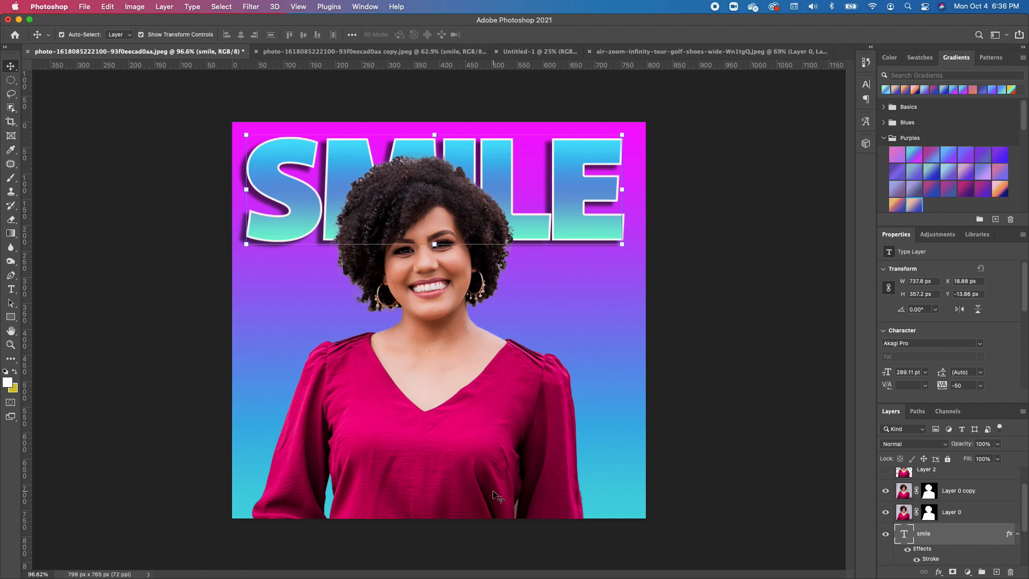
- Select the woman's blouse on Layer 0 copy with the Object Selection tool
click(908, 493)
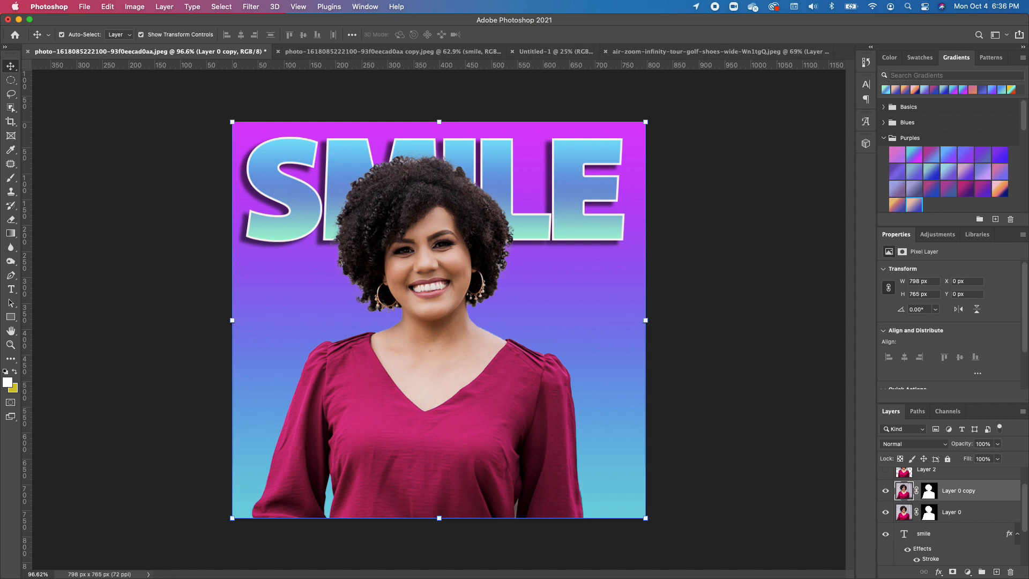
click(13, 110)
click(69, 107)
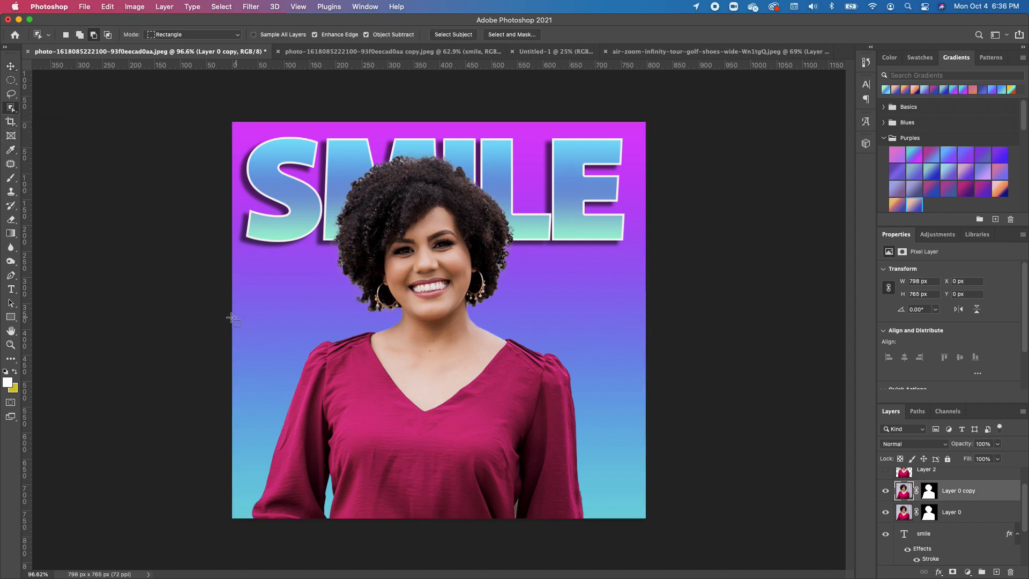
drag(215, 316, 625, 549)
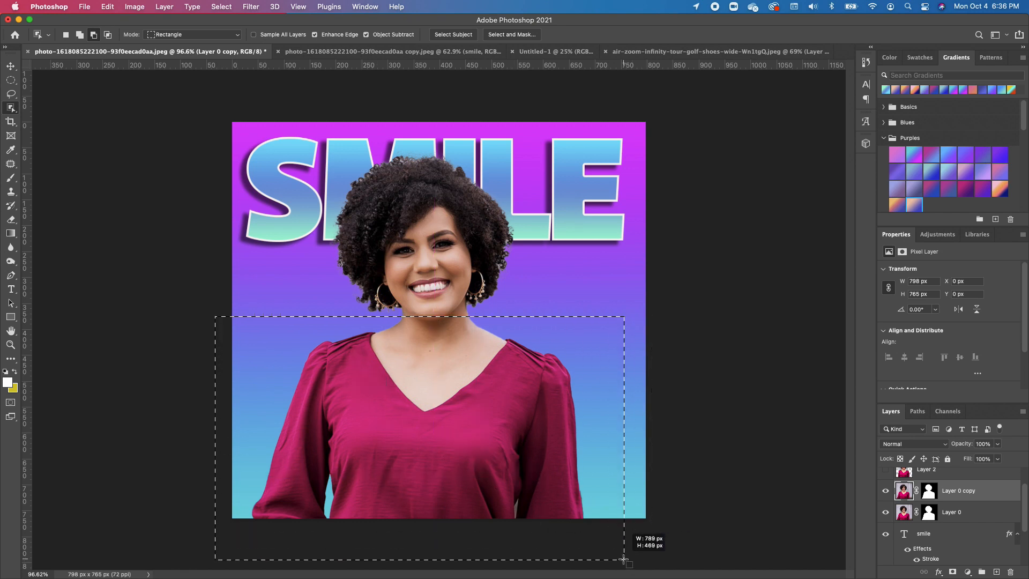
- Add a Hue/Saturation adjustment limited to the selected blouse and shift its hue to +103
click(967, 572)
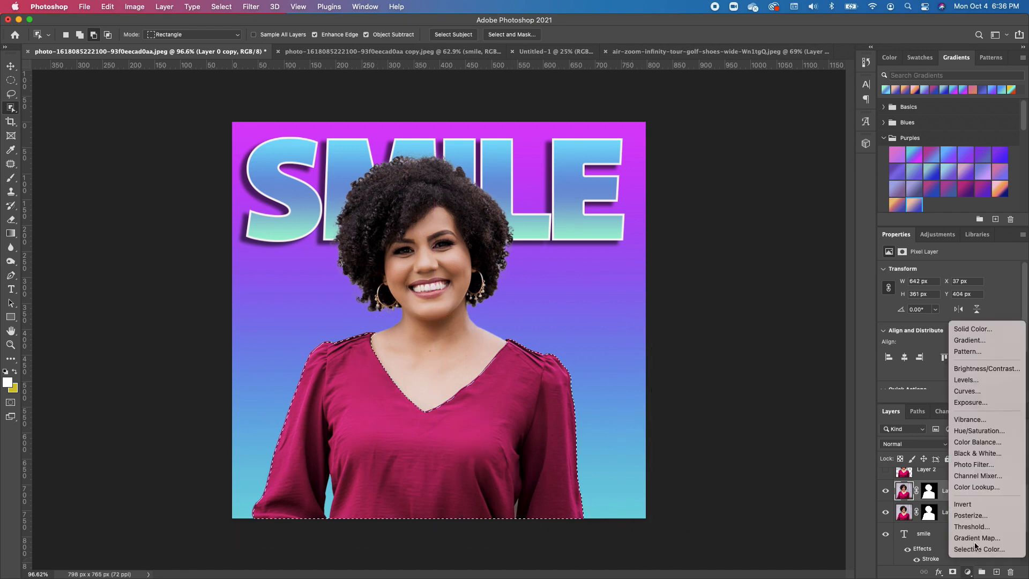
click(981, 431)
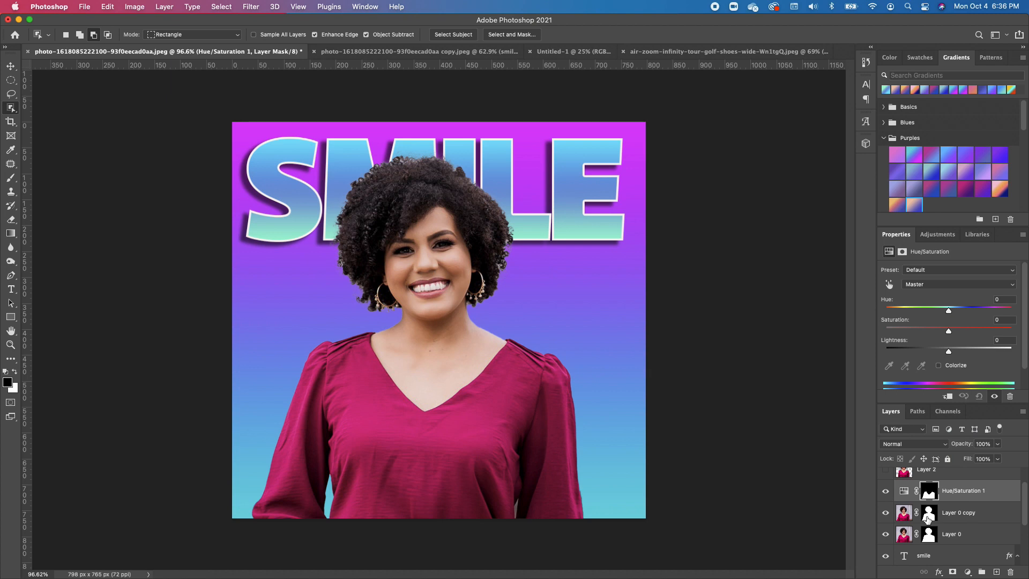
drag(947, 310, 993, 313)
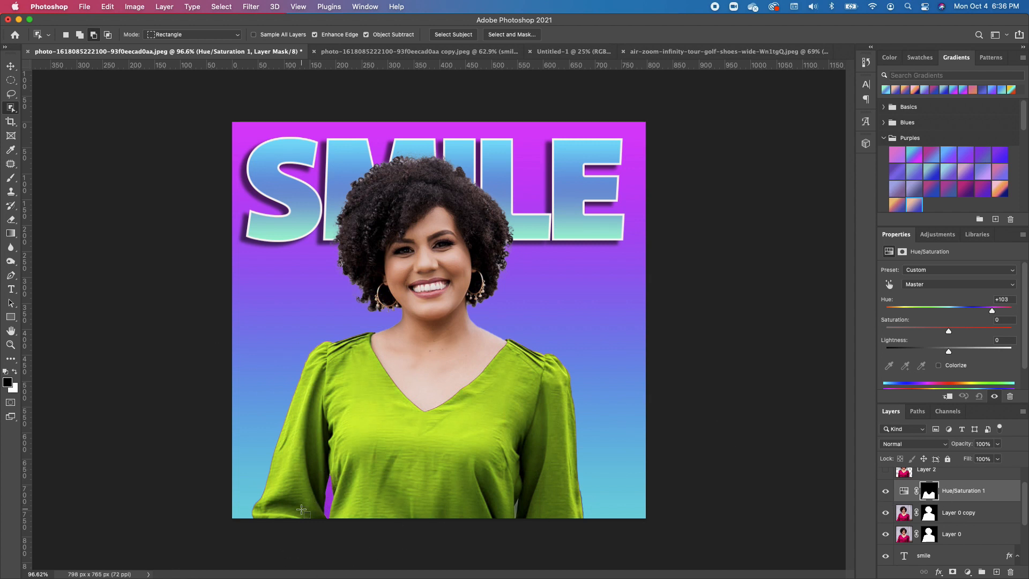
- Select the gap between the sleeve and torso, brush black over it on the Hue/Saturation mask at 45 px, and clear the selection
drag(319, 470, 339, 523)
click(10, 177)
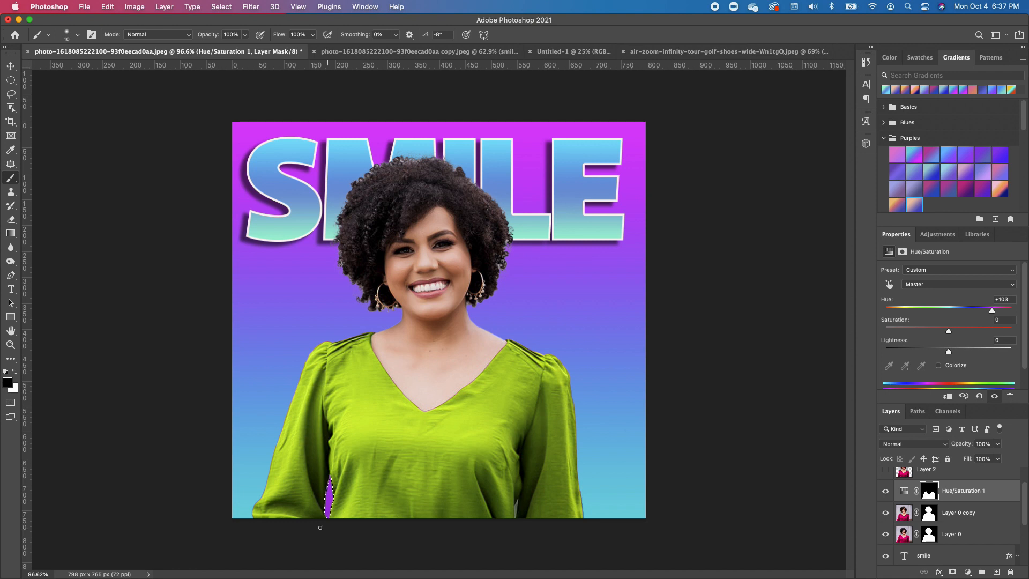
key(bracketright)
key(bracketright)
key(bracketright)
key(bracketright)
key(bracketright)
key(bracketright)
key(bracketright)
mouse_move(331, 503)
mouse_down()
mouse_move(335, 477)
mouse_move(335, 511)
mouse_move(326, 477)
mouse_up()
key(super+z)
key(super+d)
- Recolor the blouse blue by setting the adjustment's hue to -107 and saturation to +8
drag(992, 310, 895, 311)
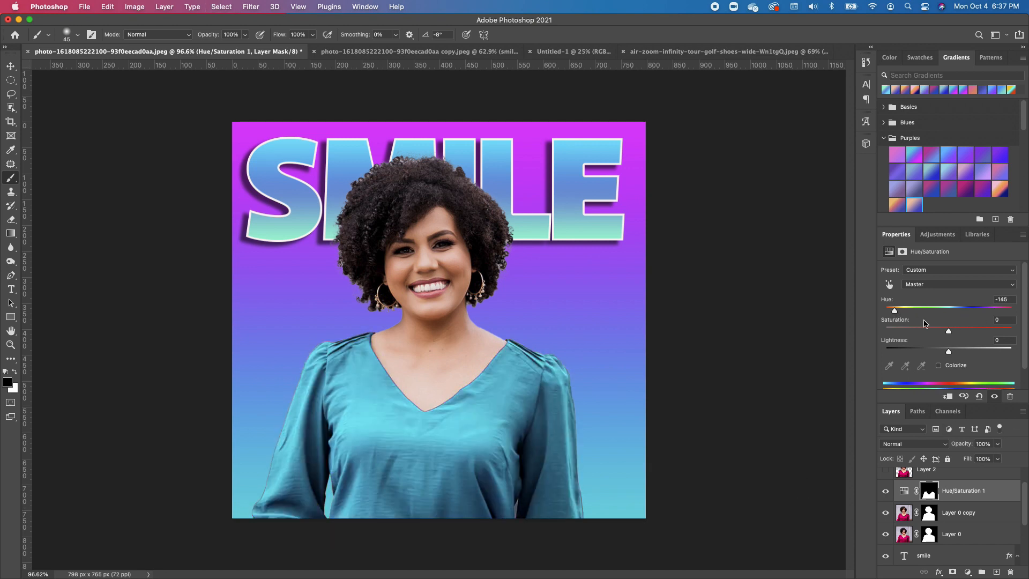
mouse_move(947, 332)
mouse_down()
mouse_move(1012, 333)
mouse_move(953, 331)
mouse_up()
mouse_move(894, 310)
mouse_down()
mouse_move(916, 312)
mouse_move(904, 310)
mouse_up()
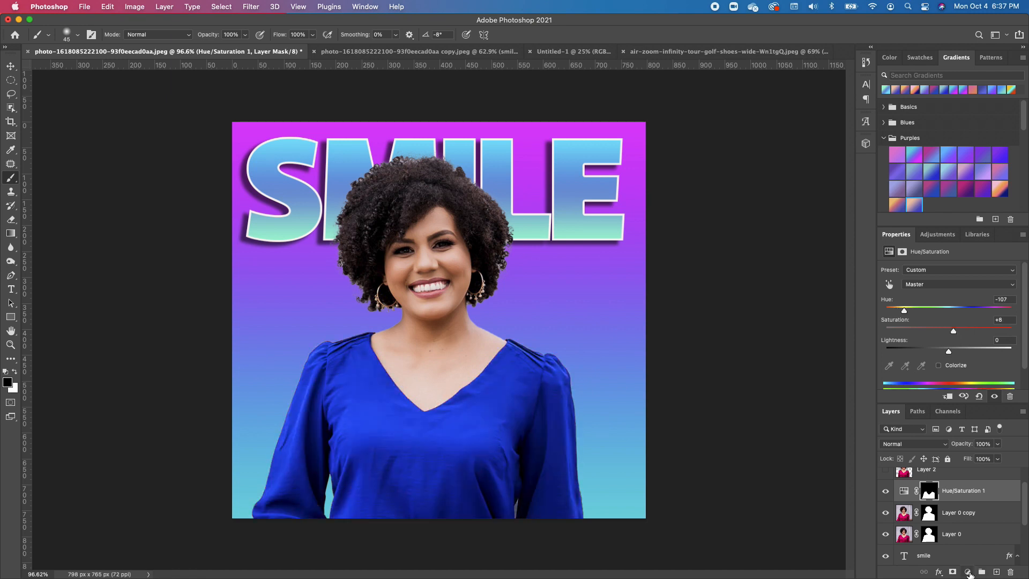
click(968, 573)
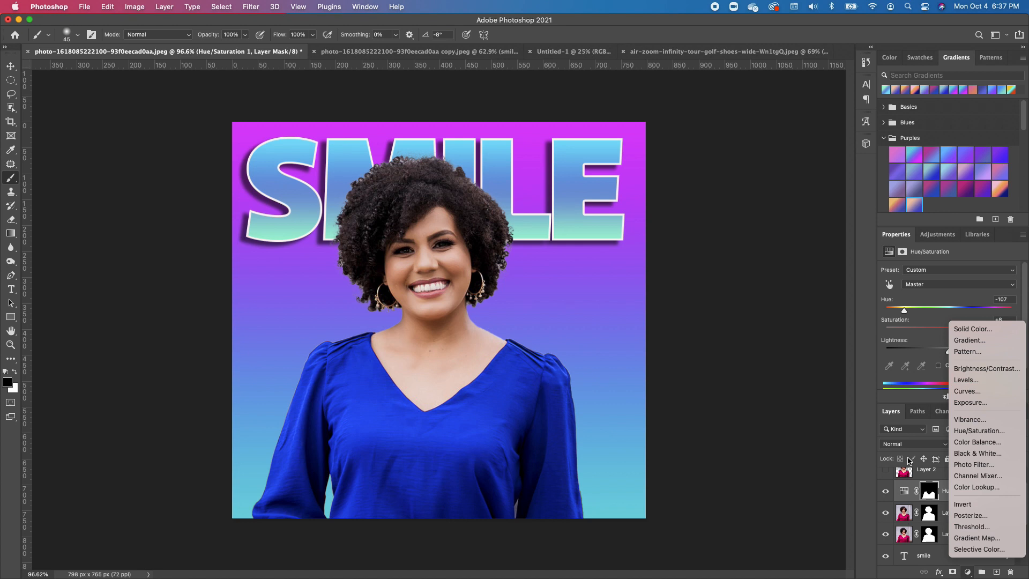
click(788, 439)
- Change the Gradient Fill 1 background to the Red_07 preset from the Reds group
scroll(986, 513, down, 5)
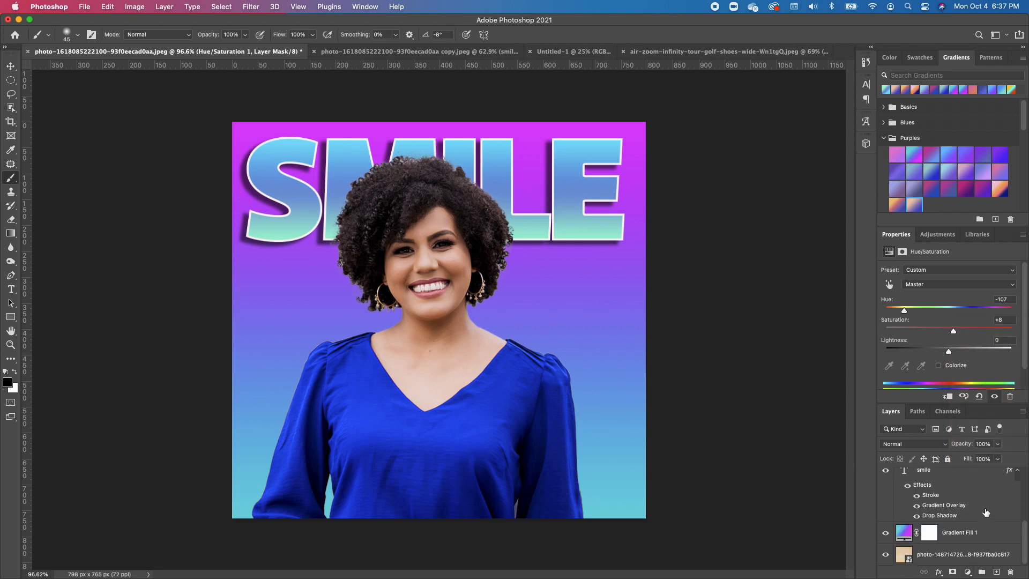
double_click(904, 532)
click(652, 174)
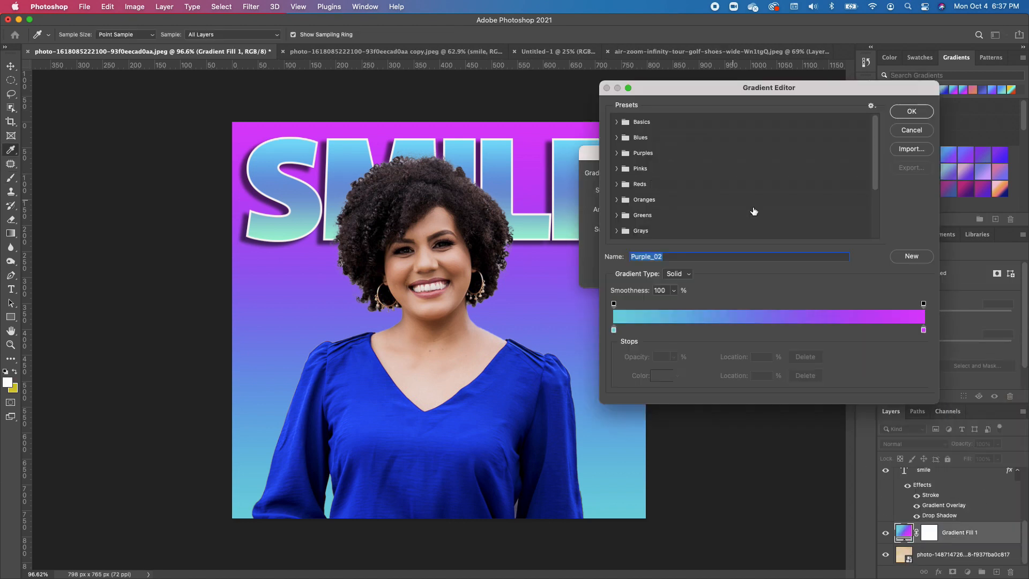
click(617, 184)
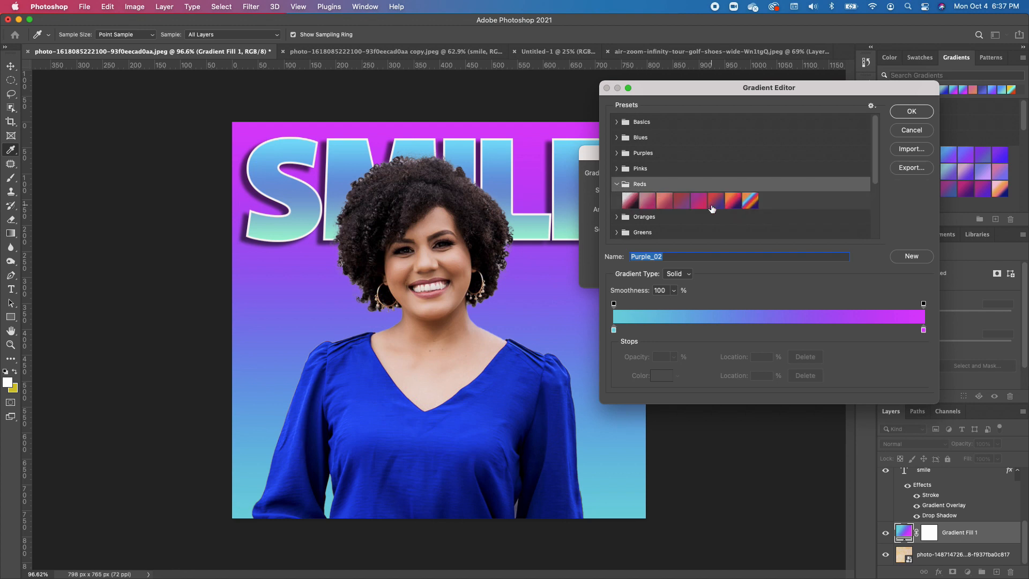
click(733, 201)
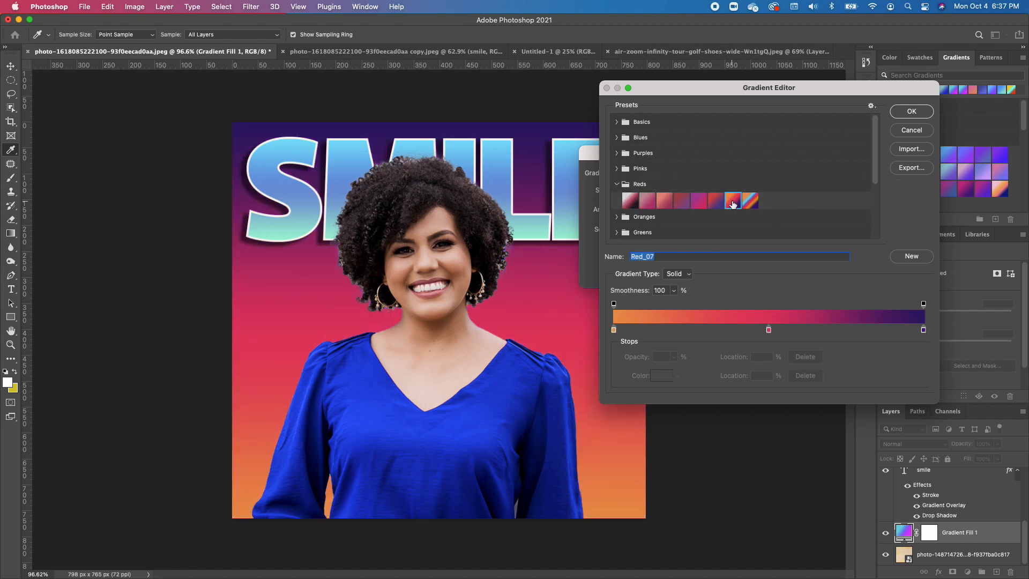
click(909, 118)
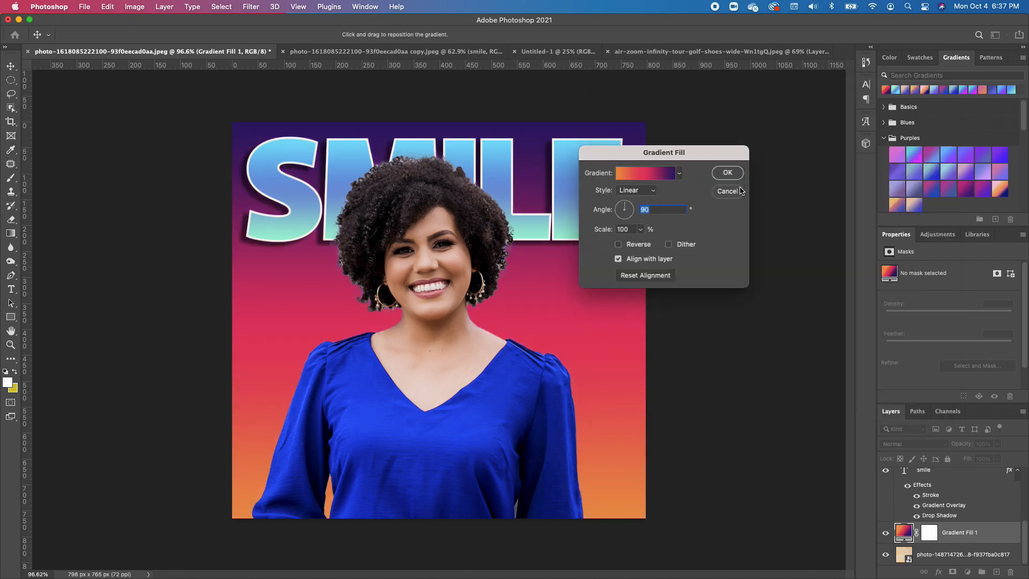
click(726, 172)
key(v)
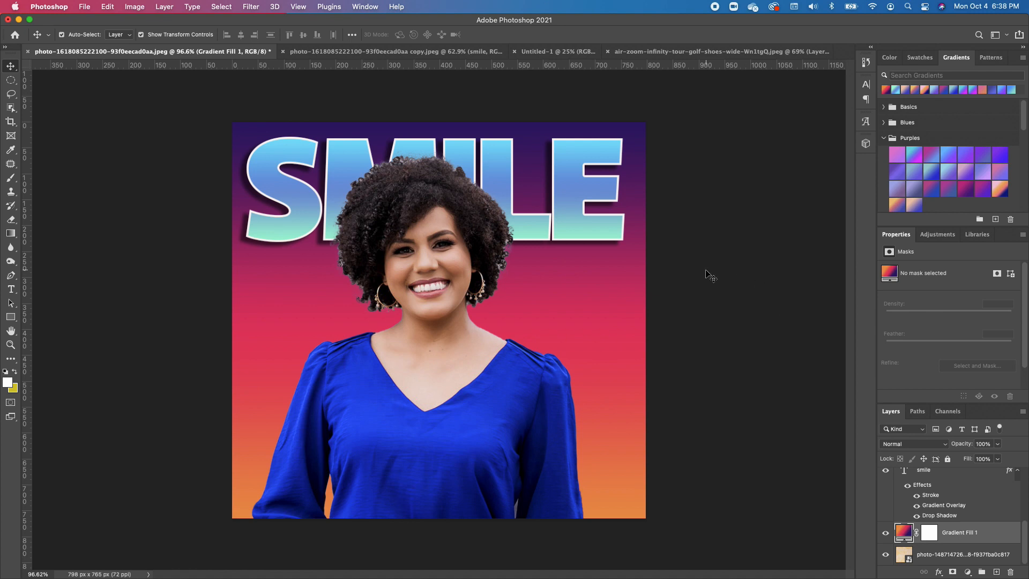
- Save the layered document on the computer in Downloads as Tutorial in Photoshop format, with Layers and Maximize Compatibility enabled
click(85, 7)
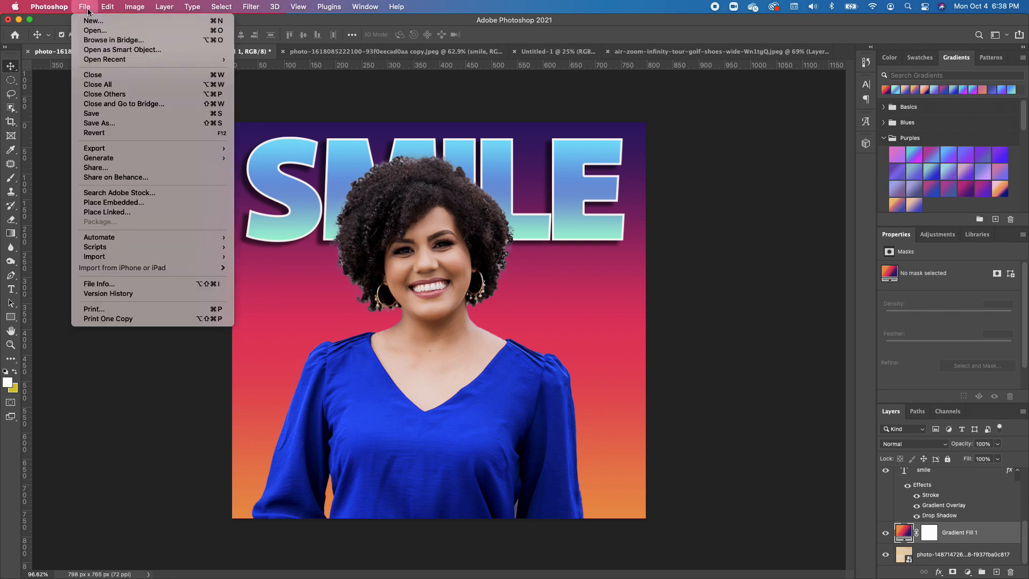
click(118, 114)
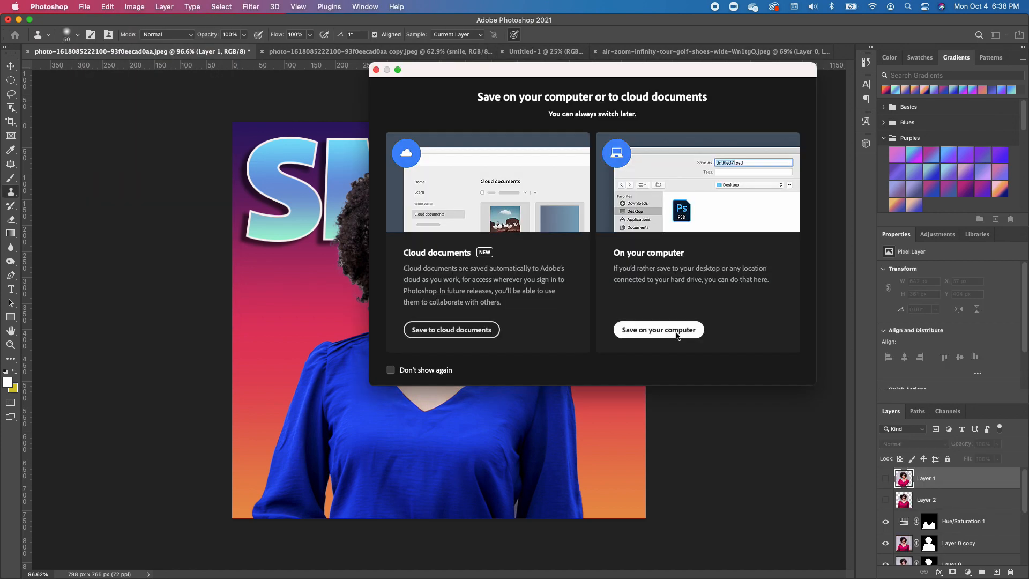
click(676, 332)
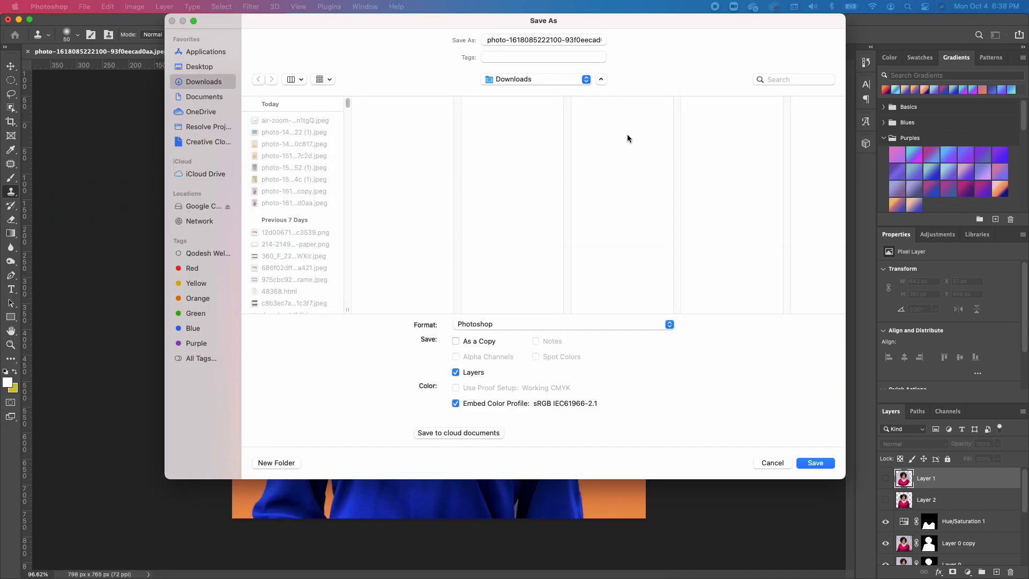
drag(648, 23, 614, 73)
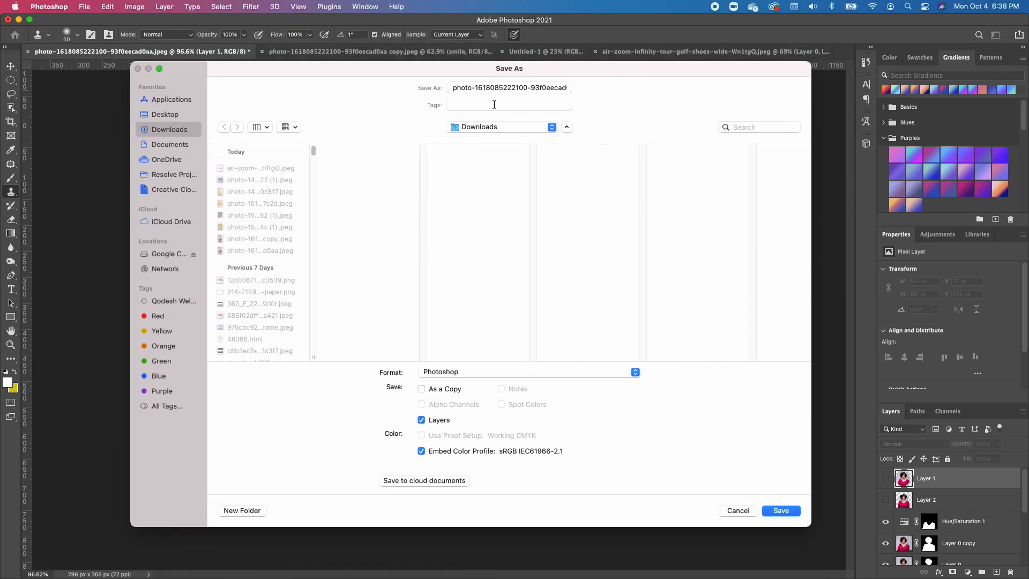
drag(453, 88, 552, 97)
text(Tutorial)
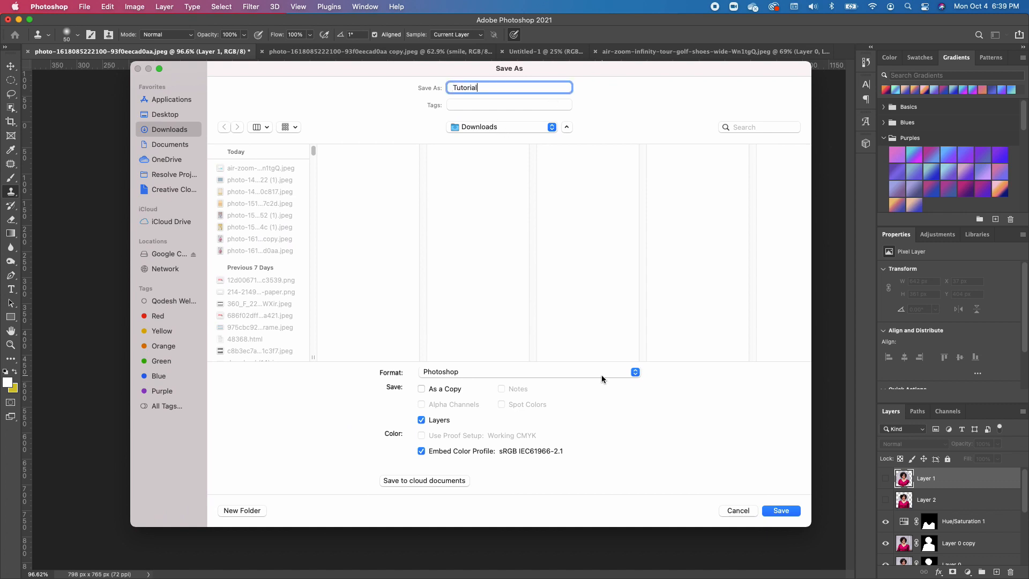
click(622, 376)
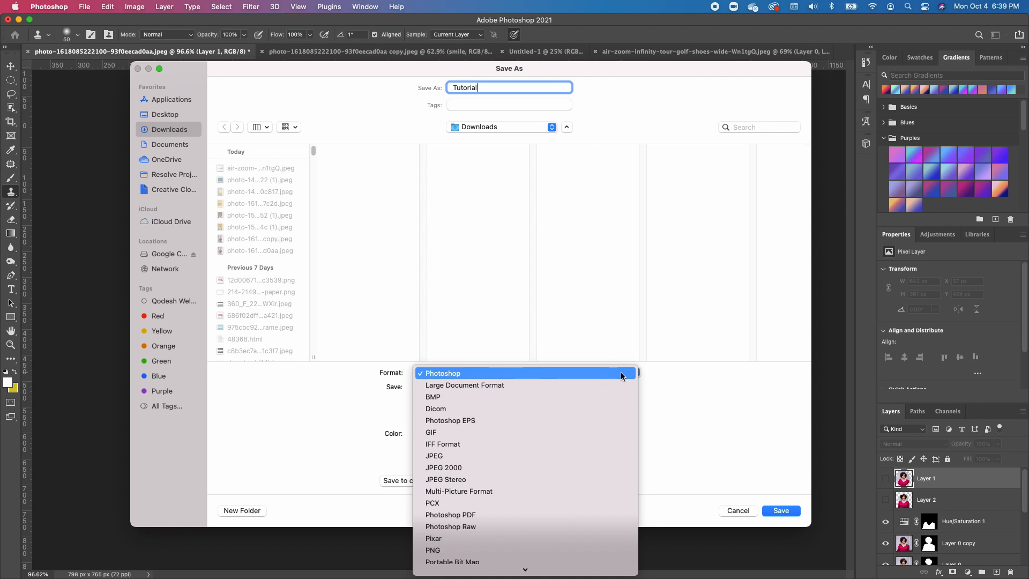
click(622, 375)
click(781, 510)
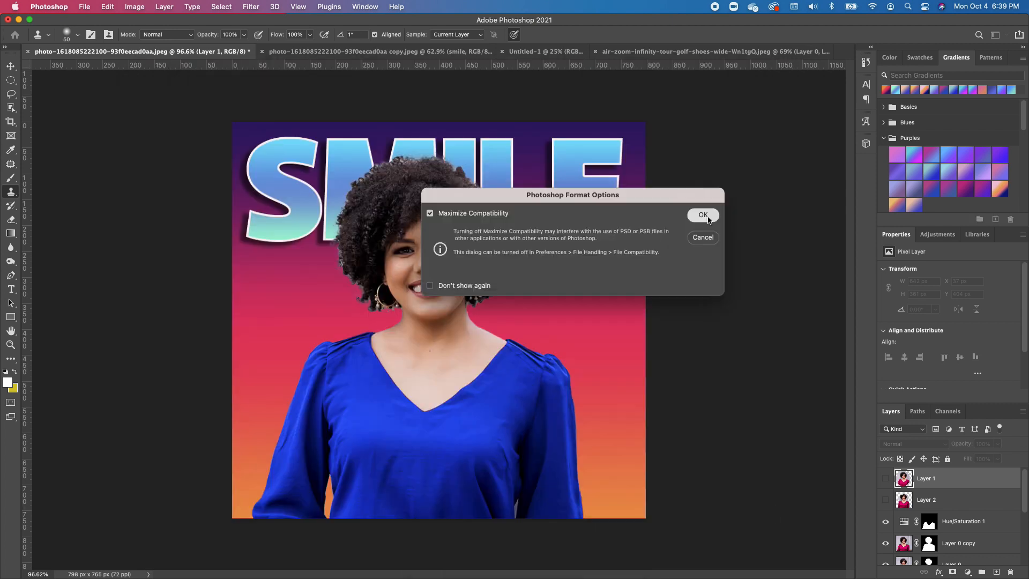
click(703, 215)
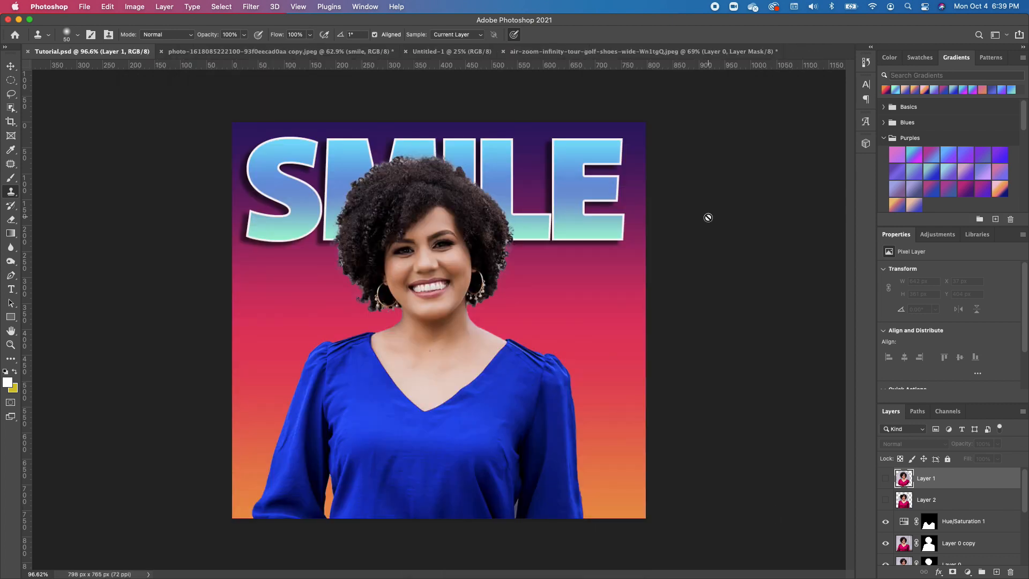
- Save a JPEG copy named Tutorial.jpg in Downloads at quality 12 (Maximum) with the Progressive format option and 3 scans
click(84, 7)
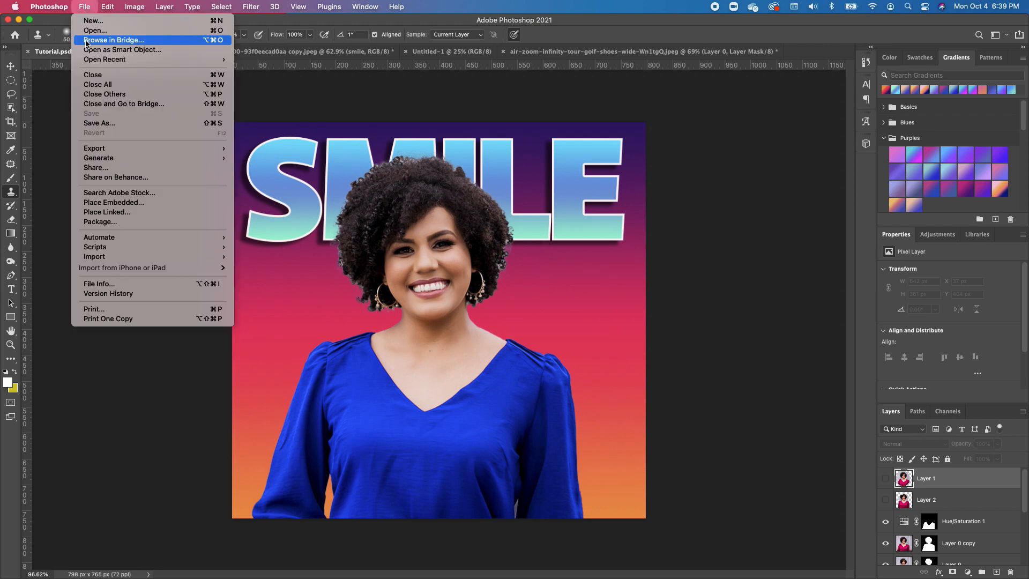
click(105, 122)
click(692, 328)
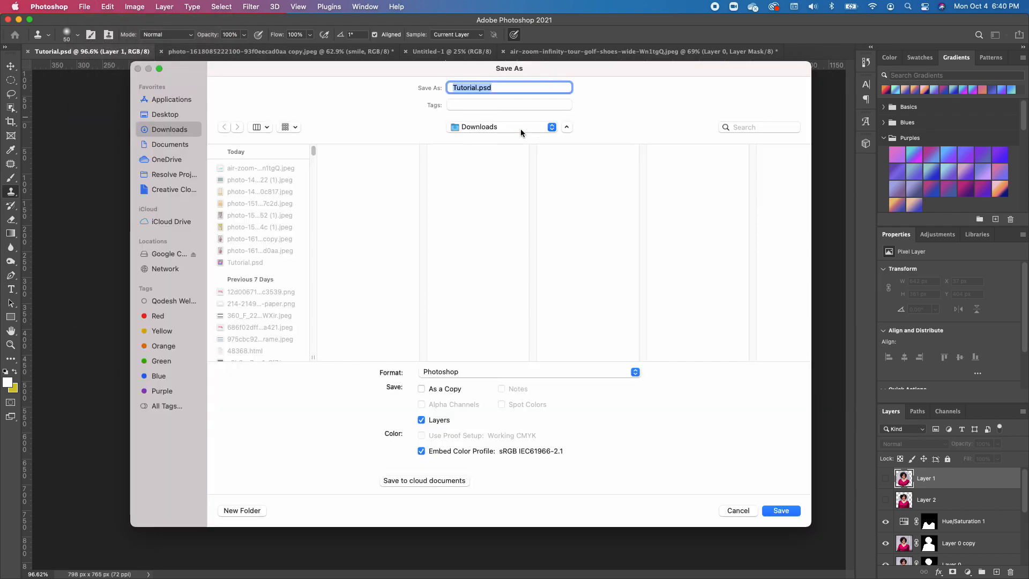
click(533, 371)
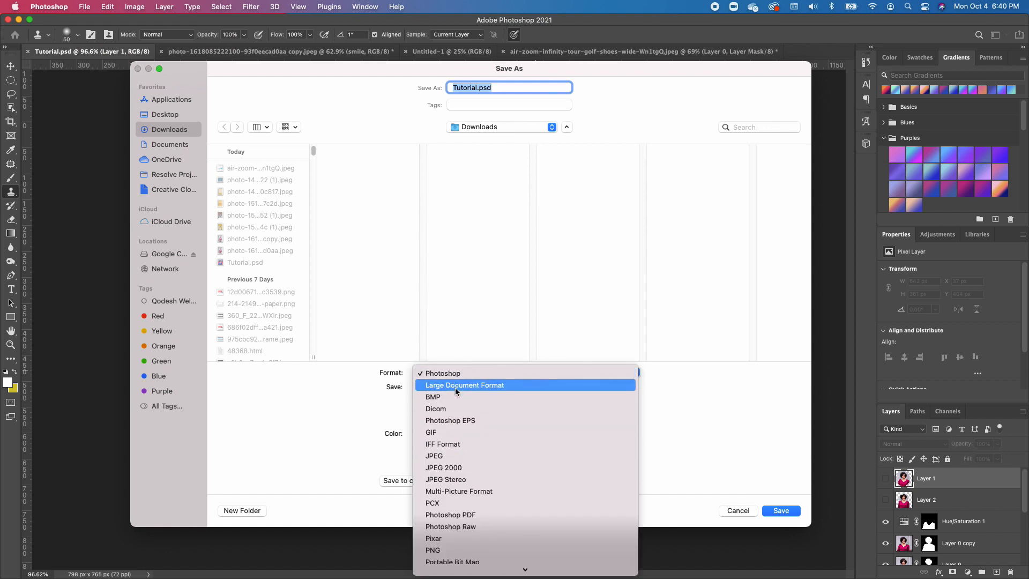
click(448, 456)
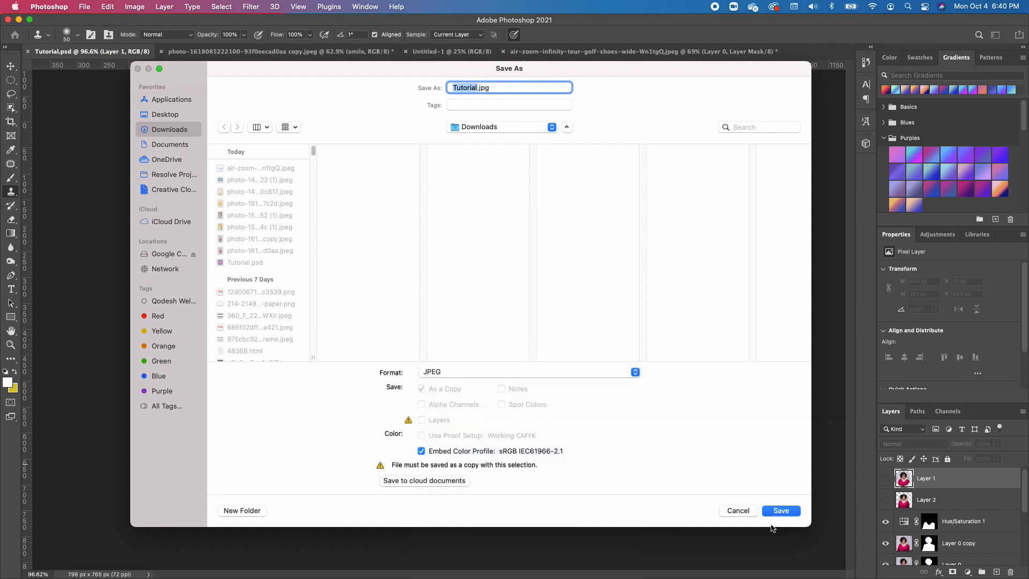
click(781, 512)
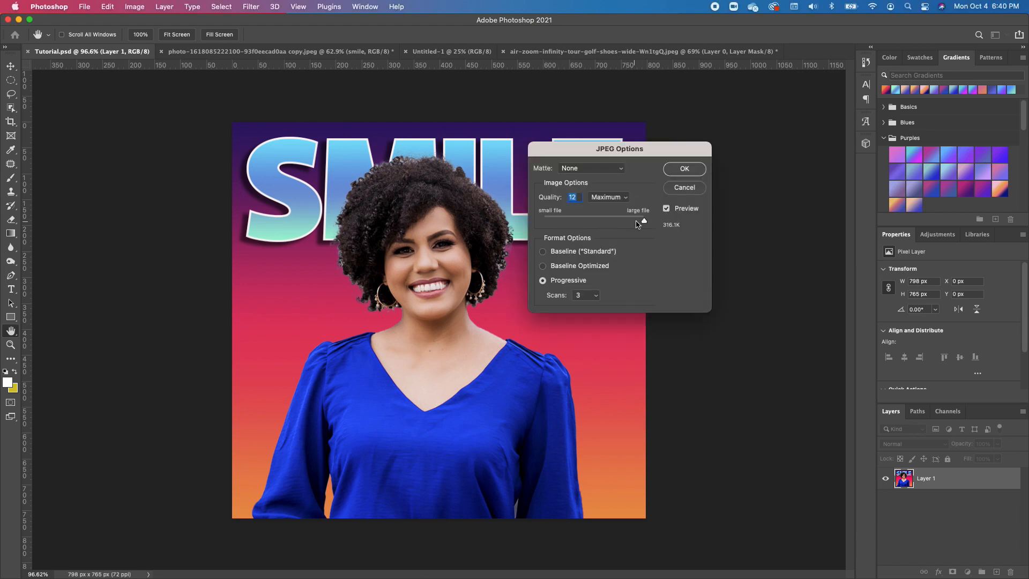
mouse_move(645, 222)
mouse_down()
mouse_move(591, 222)
mouse_move(644, 222)
mouse_up()
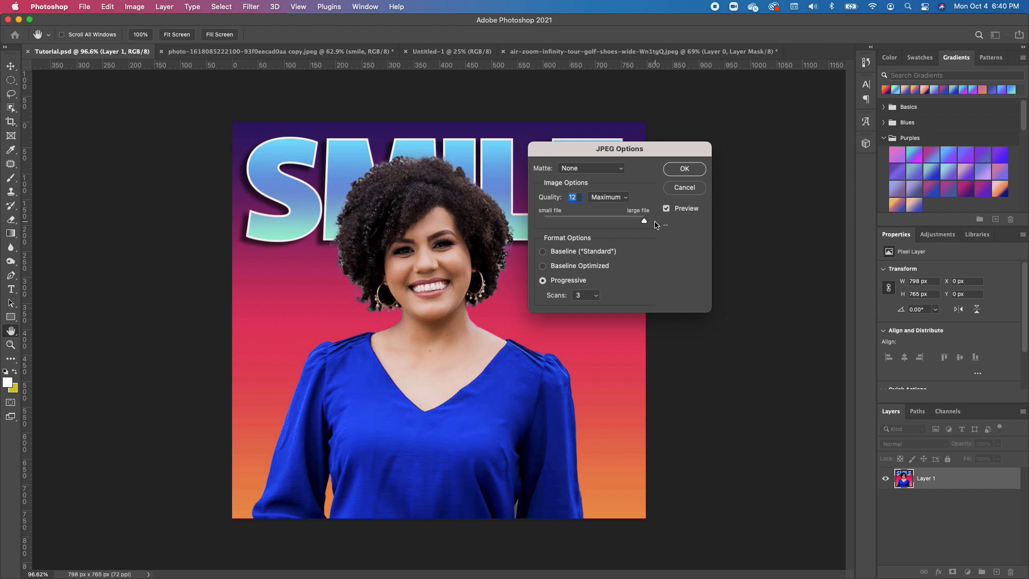
click(684, 169)
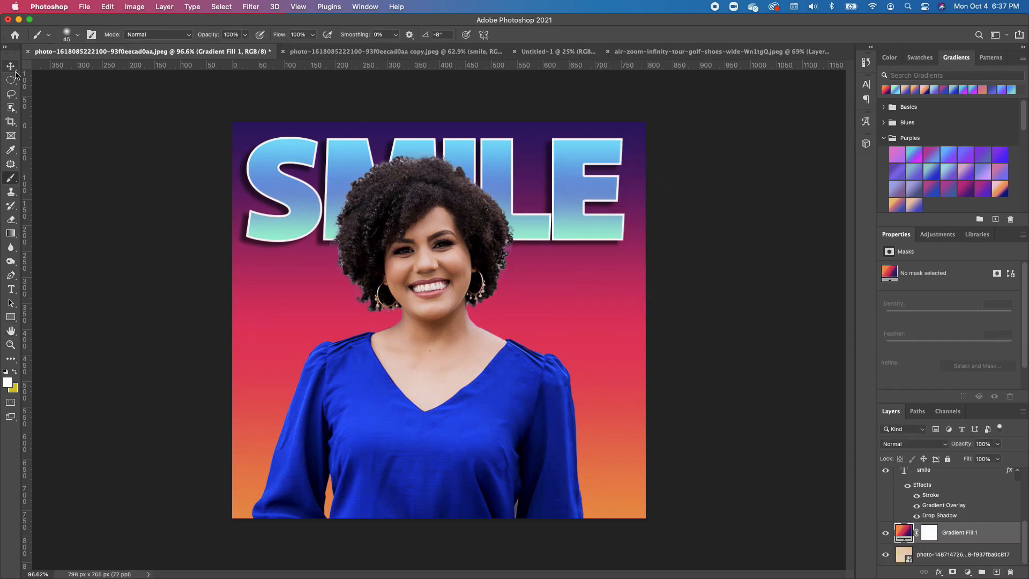
- Switch from the Brush tool to the Move tool
click(11, 65)
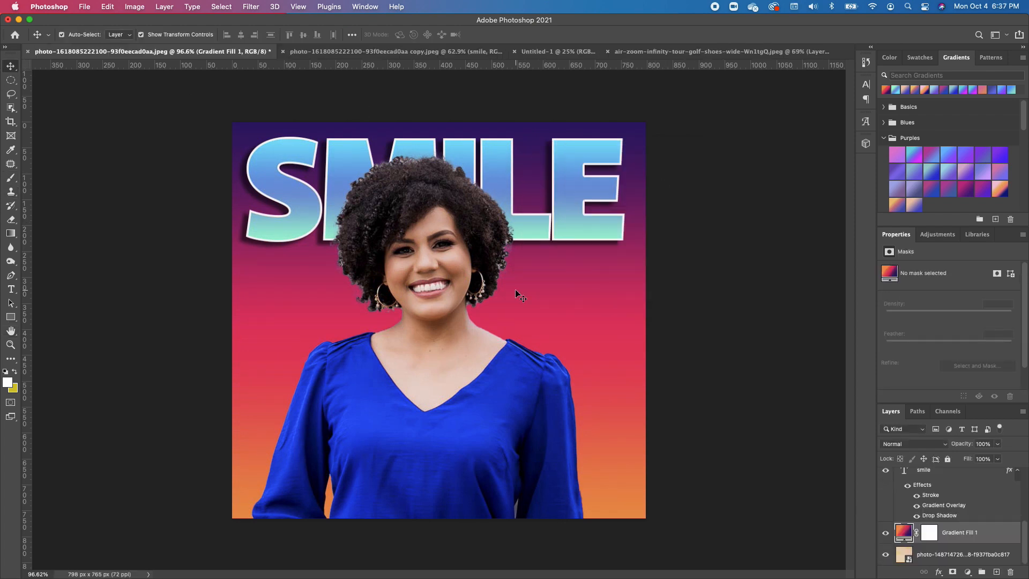